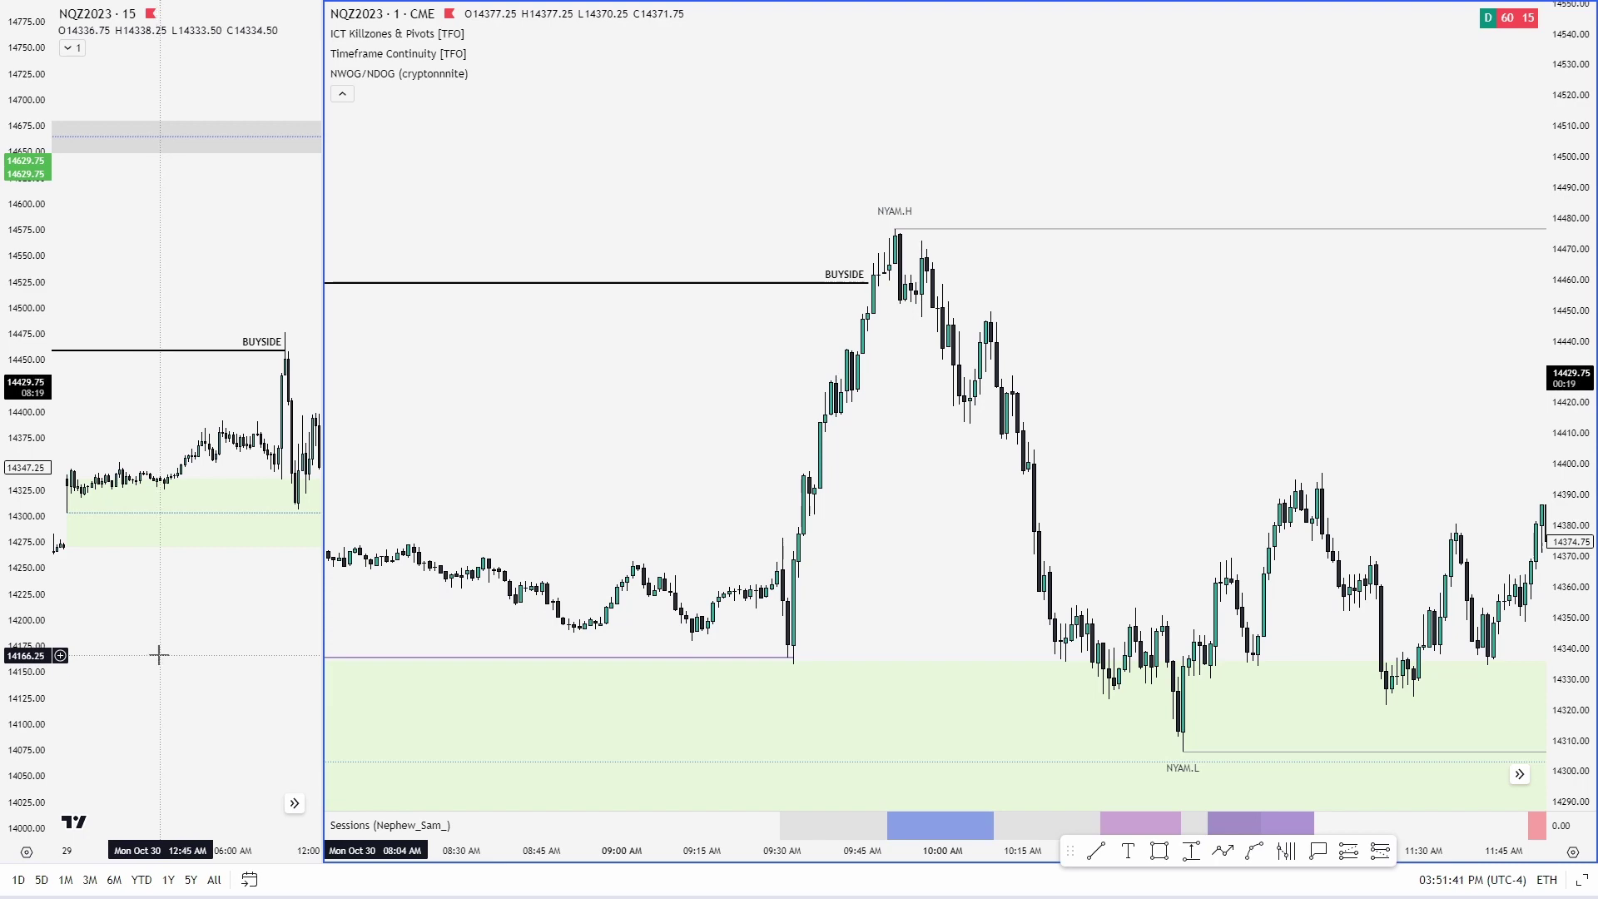
Examine the London session high and low and the overnight price action before the 09:30 open on the one-minute chart.
{"action": "left_click_drag", "start_coordinate": [32, 658], "coordinate": [32, 551]}
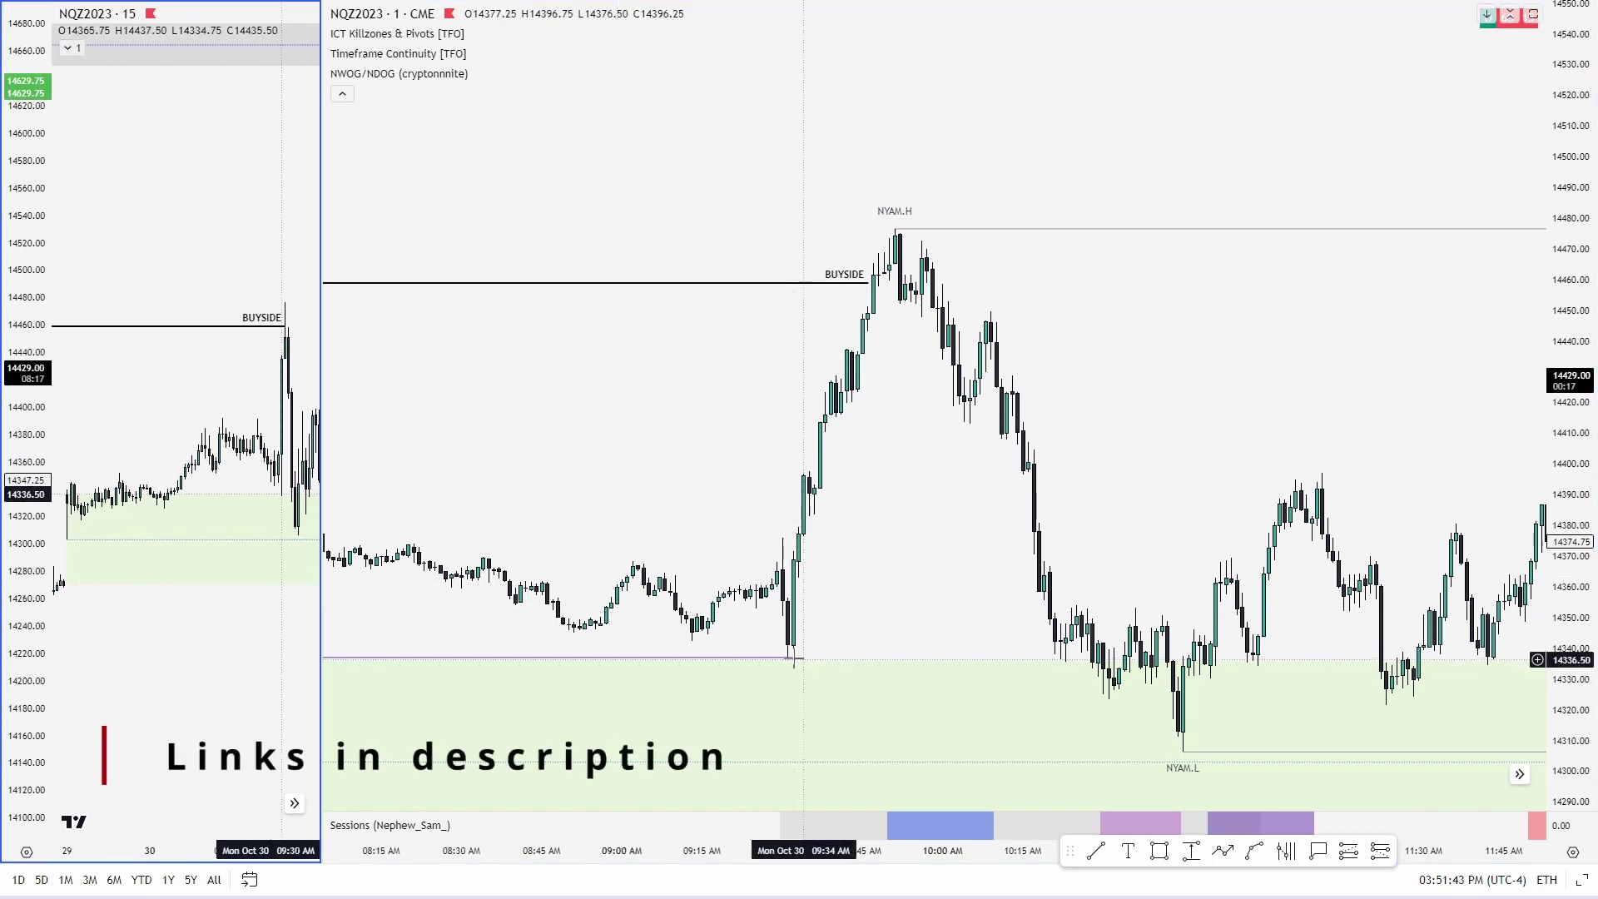
{"action": "scroll", "coordinate": [802, 659], "scroll_direction": "down", "scroll_amount": 6}
{"action": "left_click_drag", "start_coordinate": [1569, 599], "coordinate": [1569, 445]}
{"action": "scroll", "coordinate": [1232, 635], "scroll_direction": "down", "scroll_amount": 3}
{"action": "left_click_drag", "start_coordinate": [1335, 635], "coordinate": [1334, 457]}
{"action": "scroll", "coordinate": [1240, 606], "scroll_direction": "up", "scroll_amount": 1}
{"action": "scroll", "coordinate": [546, 591], "scroll_direction": "down", "scroll_amount": 4}
{"action": "scroll", "coordinate": [632, 626], "scroll_direction": "up", "scroll_amount": 1}
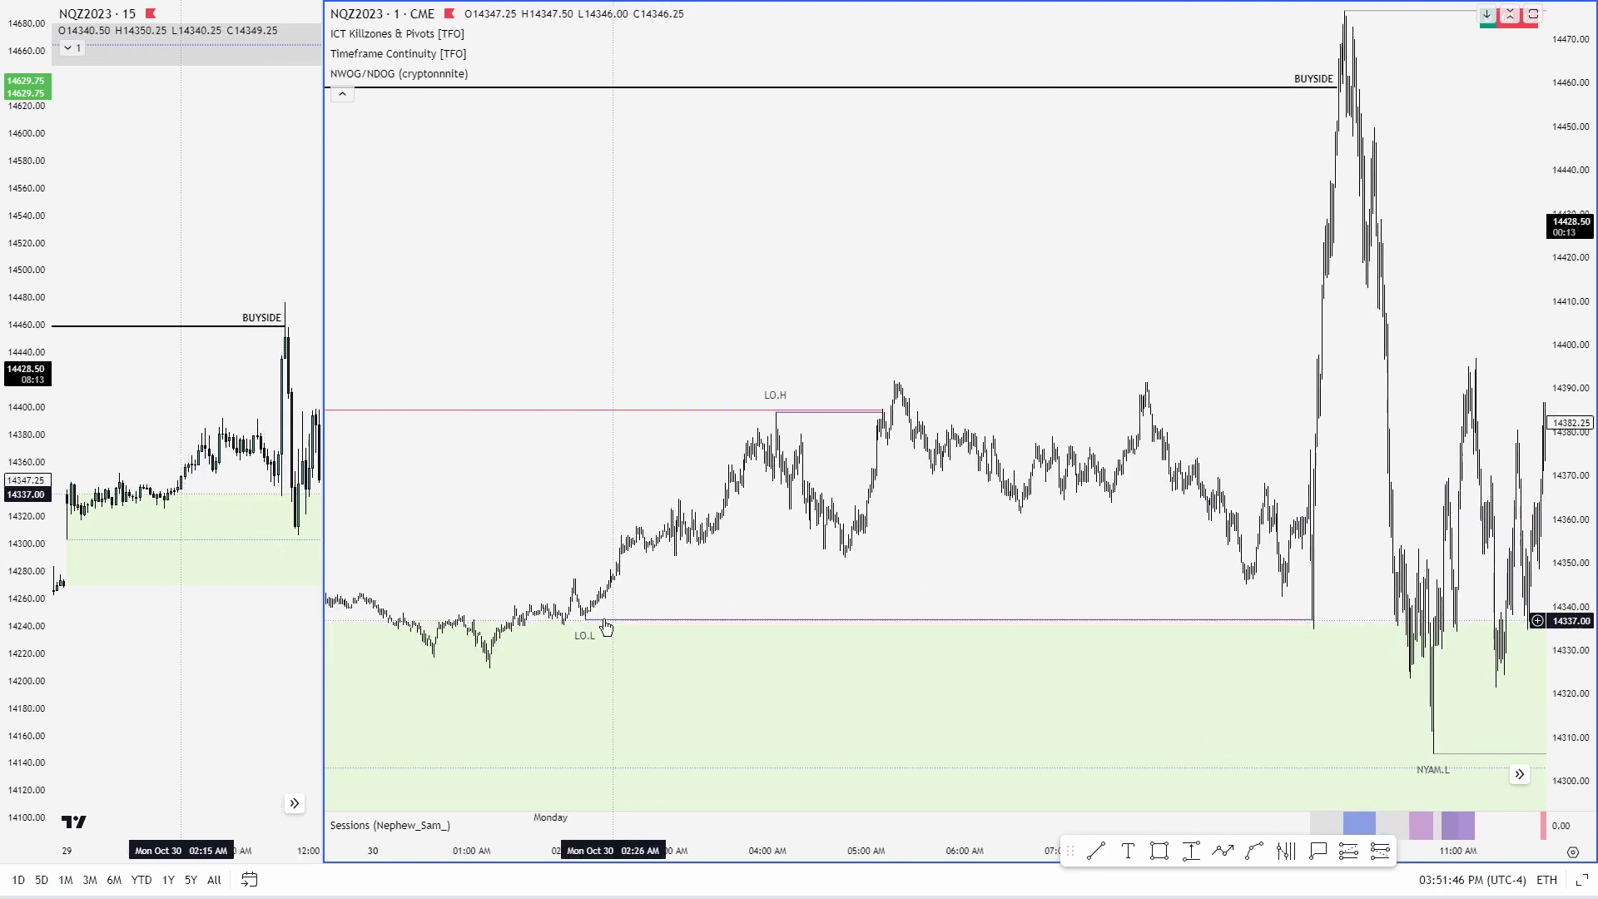
{"action": "scroll", "coordinate": [612, 626], "scroll_direction": "up", "scroll_amount": 2}
{"action": "left_click_drag", "start_coordinate": [1495, 594], "coordinate": [1495, 498]}
{"action": "left_click_drag", "start_coordinate": [1569, 608], "coordinate": [1569, 423]}
{"action": "scroll", "coordinate": [1082, 499], "scroll_direction": "up", "scroll_amount": 3}
{"action": "left_click_drag", "start_coordinate": [884, 513], "coordinate": [1220, 509]}
{"action": "scroll", "coordinate": [957, 537], "scroll_direction": "down", "scroll_amount": 2}
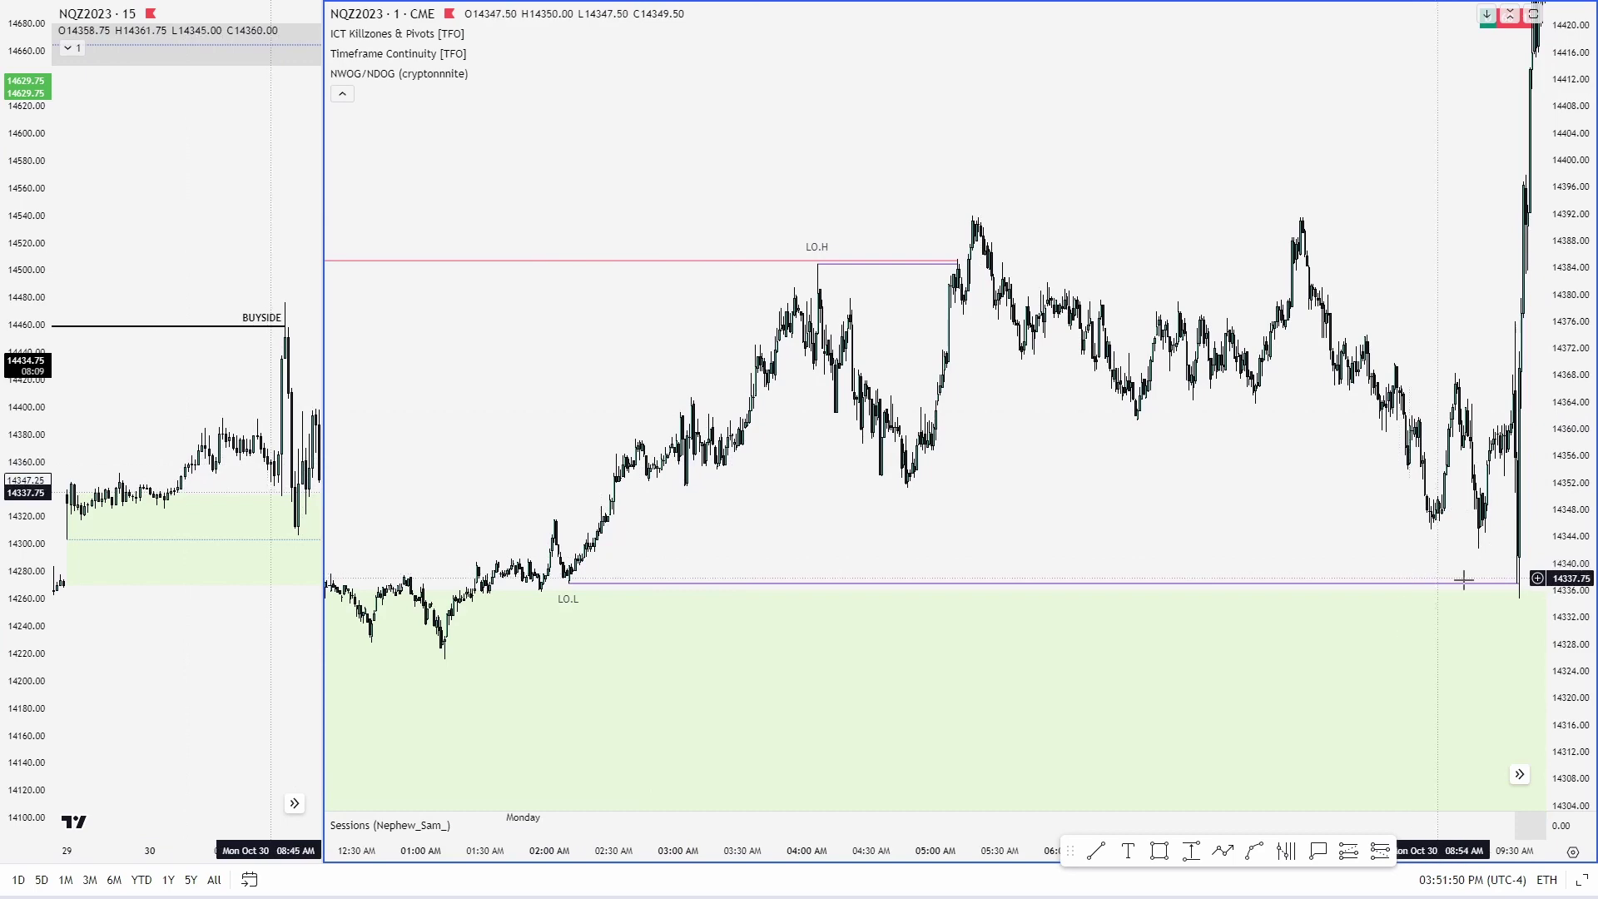
{"action": "scroll", "coordinate": [1435, 577], "scroll_direction": "up", "scroll_amount": 2}
{"action": "scroll", "coordinate": [1149, 385], "scroll_direction": "down", "scroll_amount": 3}
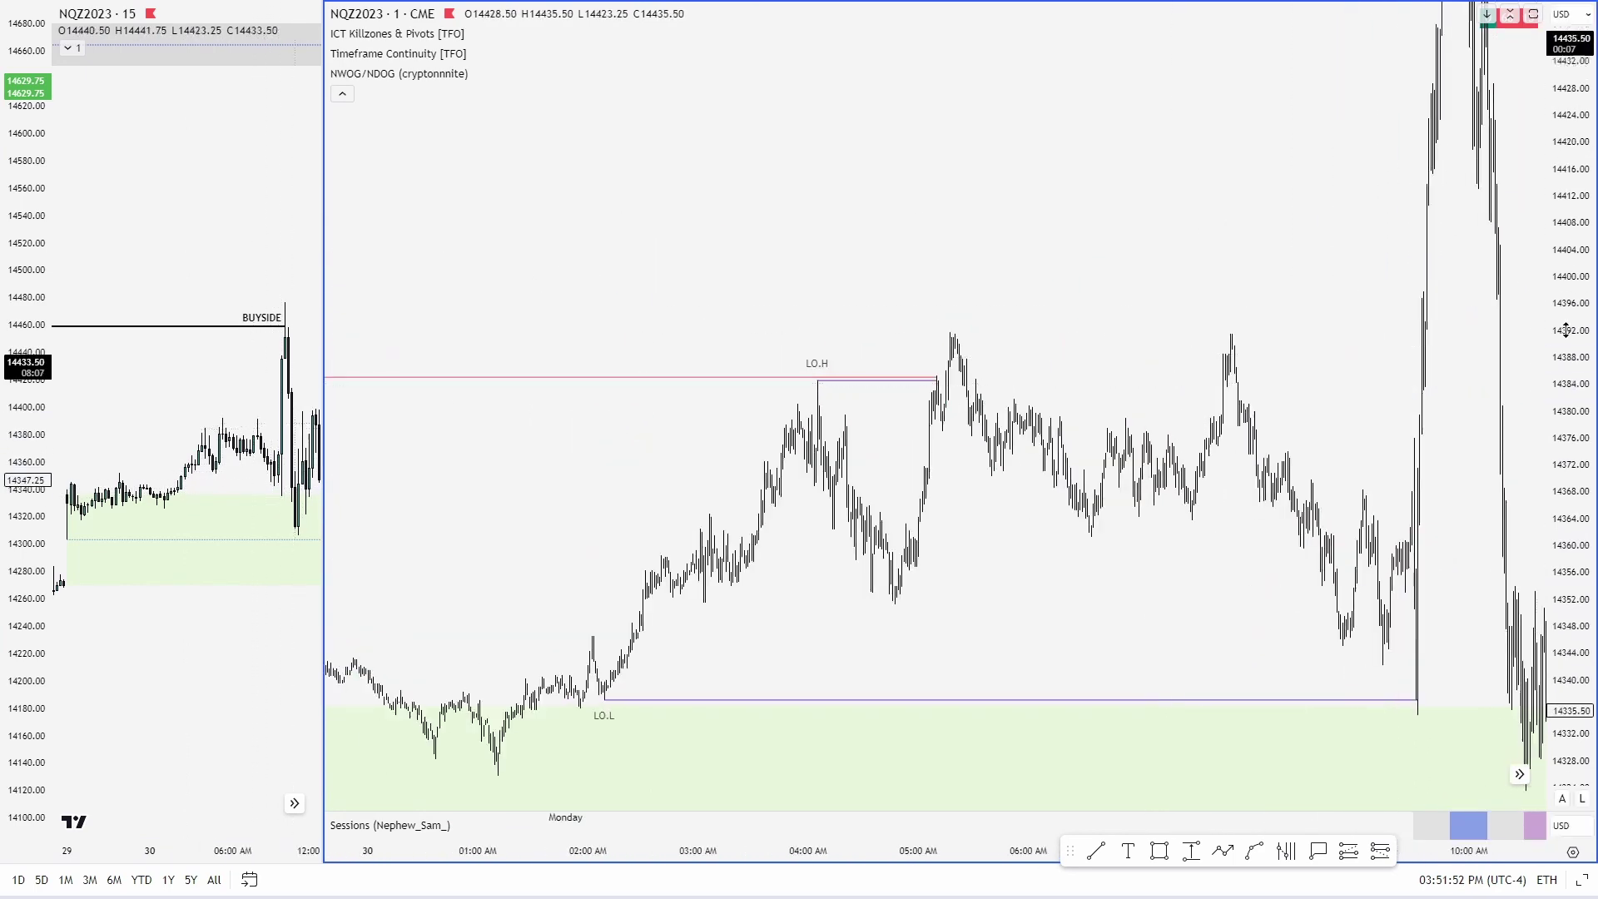
{"action": "scroll", "coordinate": [232, 358], "scroll_direction": "down", "scroll_amount": 4}
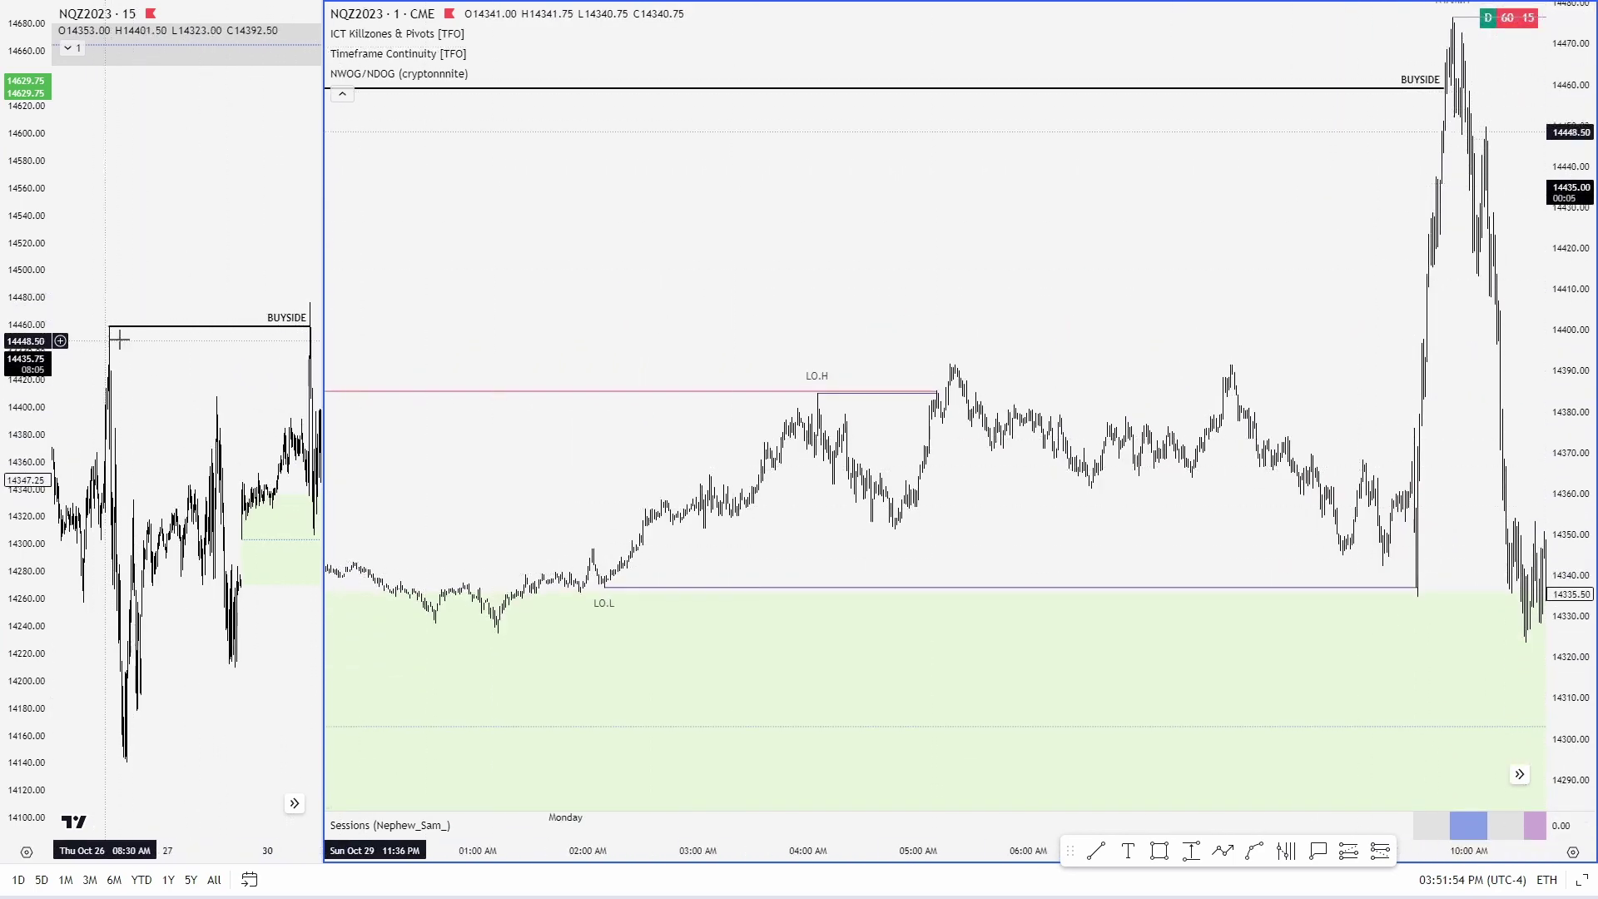
Examine the October 26 high where the buyside line originates on the 15-minute chart.
{"action": "left_click", "coordinate": [139, 379]}
{"action": "scroll", "coordinate": [115, 360], "scroll_direction": "up", "scroll_amount": 3}
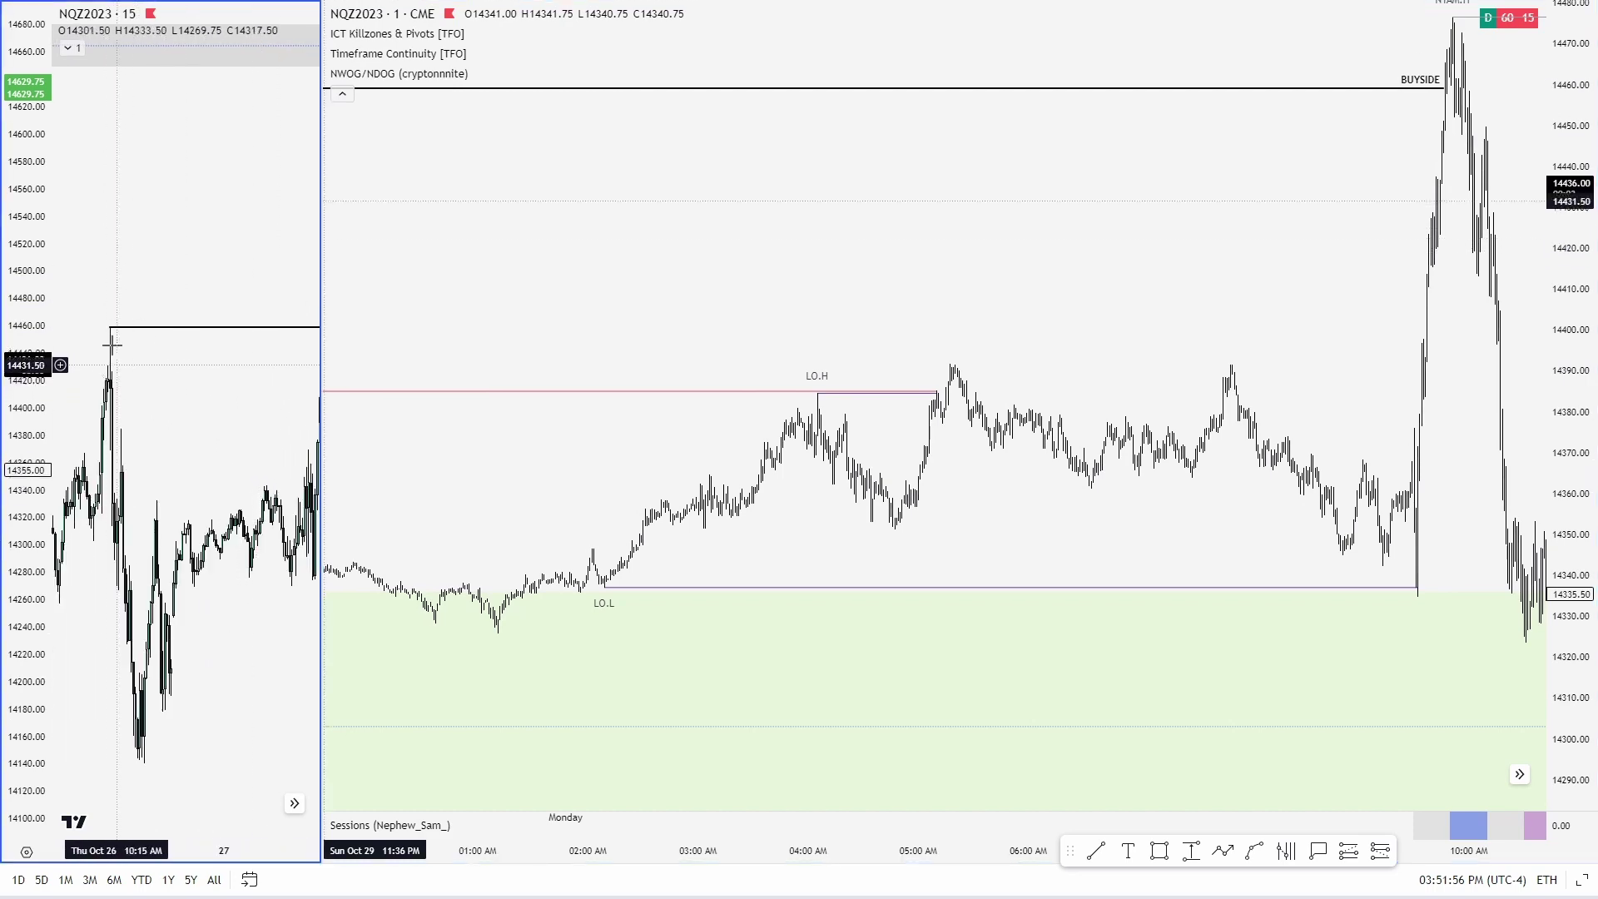
{"action": "scroll", "coordinate": [126, 352], "scroll_direction": "down", "scroll_amount": 5}
{"action": "scroll", "coordinate": [125, 352], "scroll_direction": "up", "scroll_amount": 4}
{"action": "scroll", "coordinate": [40, 355], "scroll_direction": "down", "scroll_amount": 2}
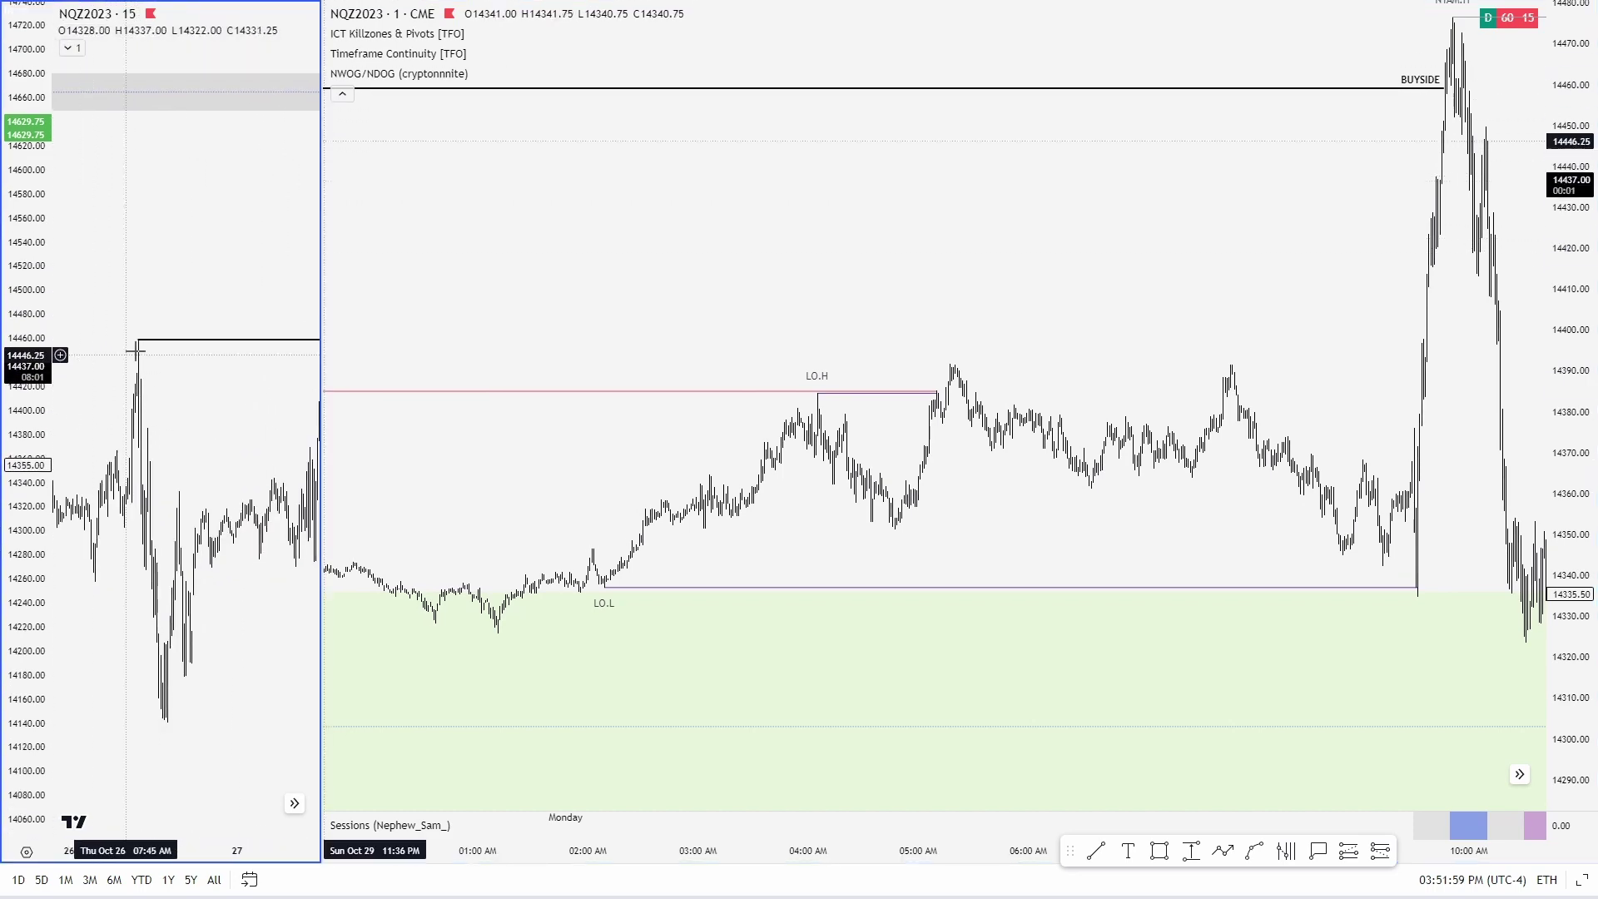
{"action": "scroll", "coordinate": [120, 352], "scroll_direction": "up", "scroll_amount": 1}
{"action": "scroll", "coordinate": [119, 341], "scroll_direction": "up", "scroll_amount": 3}
Examine the October 30 rally from the London low through the buyside line to the NY AM high on the one-minute chart.
{"action": "left_click_drag", "start_coordinate": [647, 272], "coordinate": [557, 406]}
{"action": "scroll", "coordinate": [541, 385], "scroll_direction": "down", "scroll_amount": 5}
{"action": "scroll", "coordinate": [1030, 303], "scroll_direction": "up", "scroll_amount": 1}
{"action": "scroll", "coordinate": [1202, 314], "scroll_direction": "down", "scroll_amount": 2}
{"action": "scroll", "coordinate": [1262, 320], "scroll_direction": "up", "scroll_amount": 5}
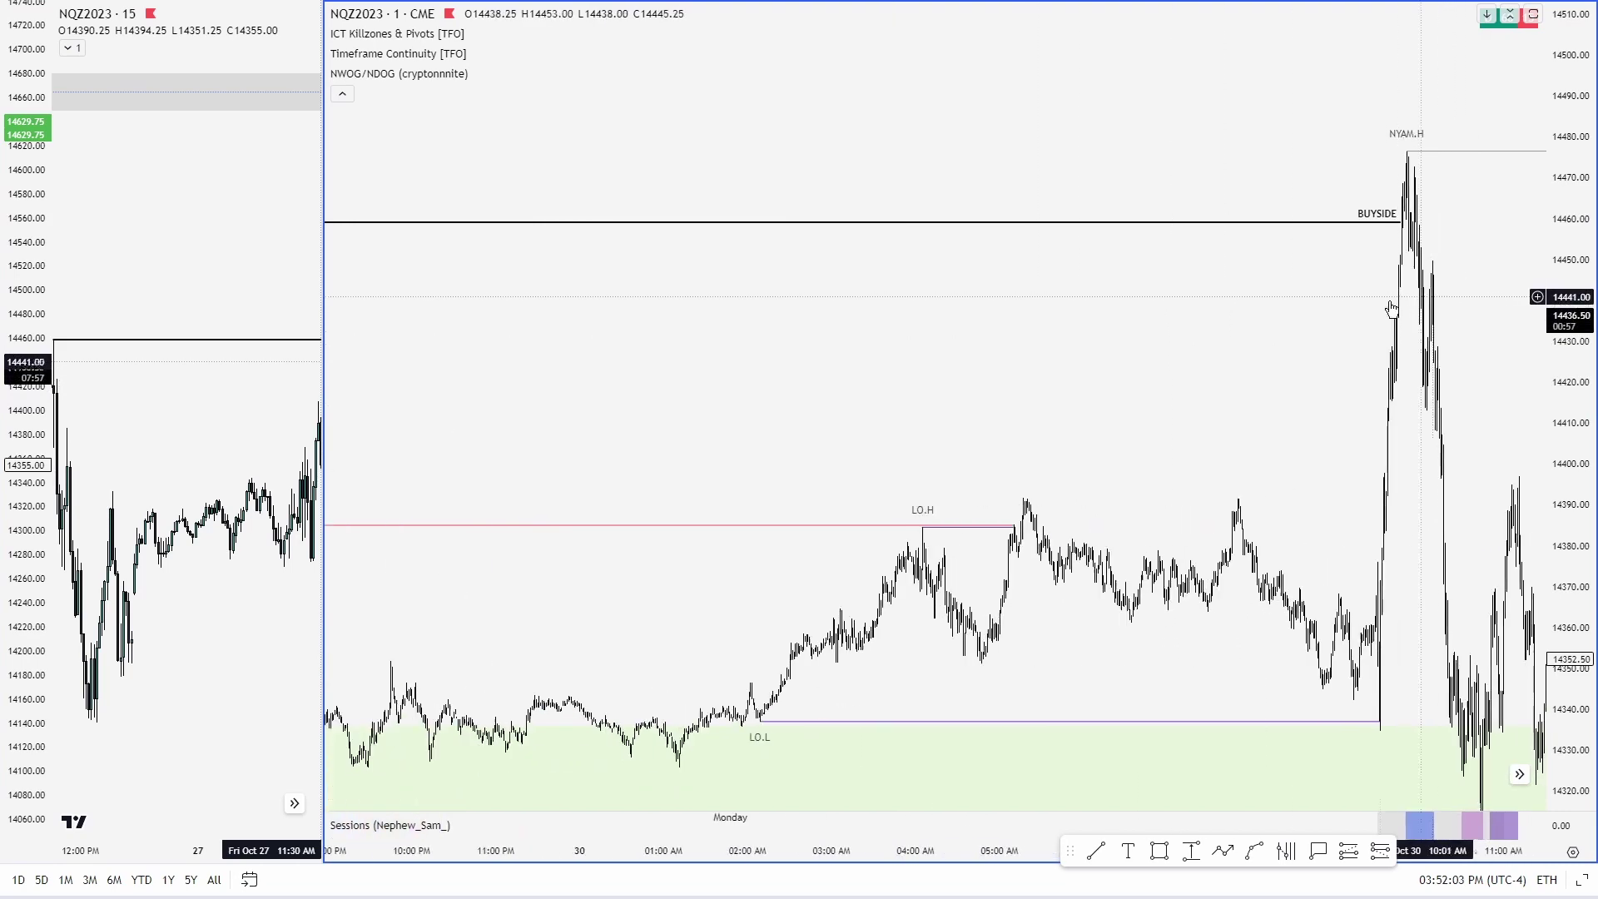
{"action": "scroll", "coordinate": [1262, 320], "scroll_direction": "up", "scroll_amount": 3}
{"action": "scroll", "coordinate": [1140, 341], "scroll_direction": "up", "scroll_amount": 4}
{"action": "left_click_drag", "start_coordinate": [990, 389], "coordinate": [1144, 424]}
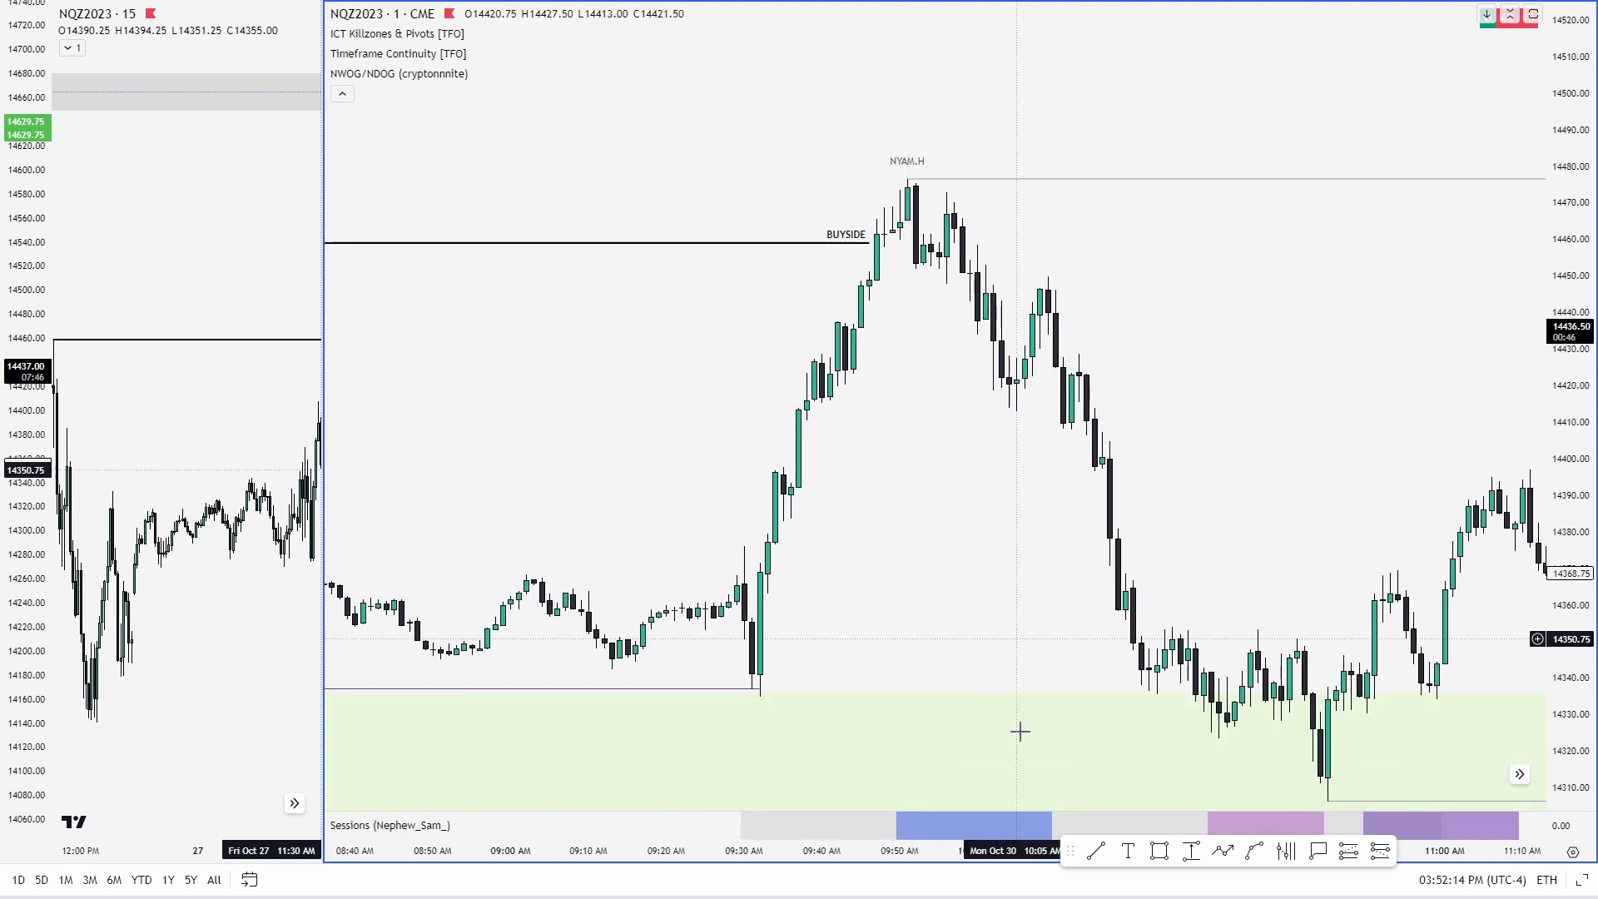
Draw a rectangle over the gap just below the NY AM high, from 14465.25 to 14461.50, and extend it to 10:00 AM.
{"action": "left_click", "coordinate": [1159, 851]}
{"action": "left_click", "coordinate": [907, 220]}
{"action": "left_click", "coordinate": [923, 234]}
{"action": "left_click_drag", "start_coordinate": [923, 228], "coordinate": [978, 229]}
{"action": "left_click", "coordinate": [989, 211]}
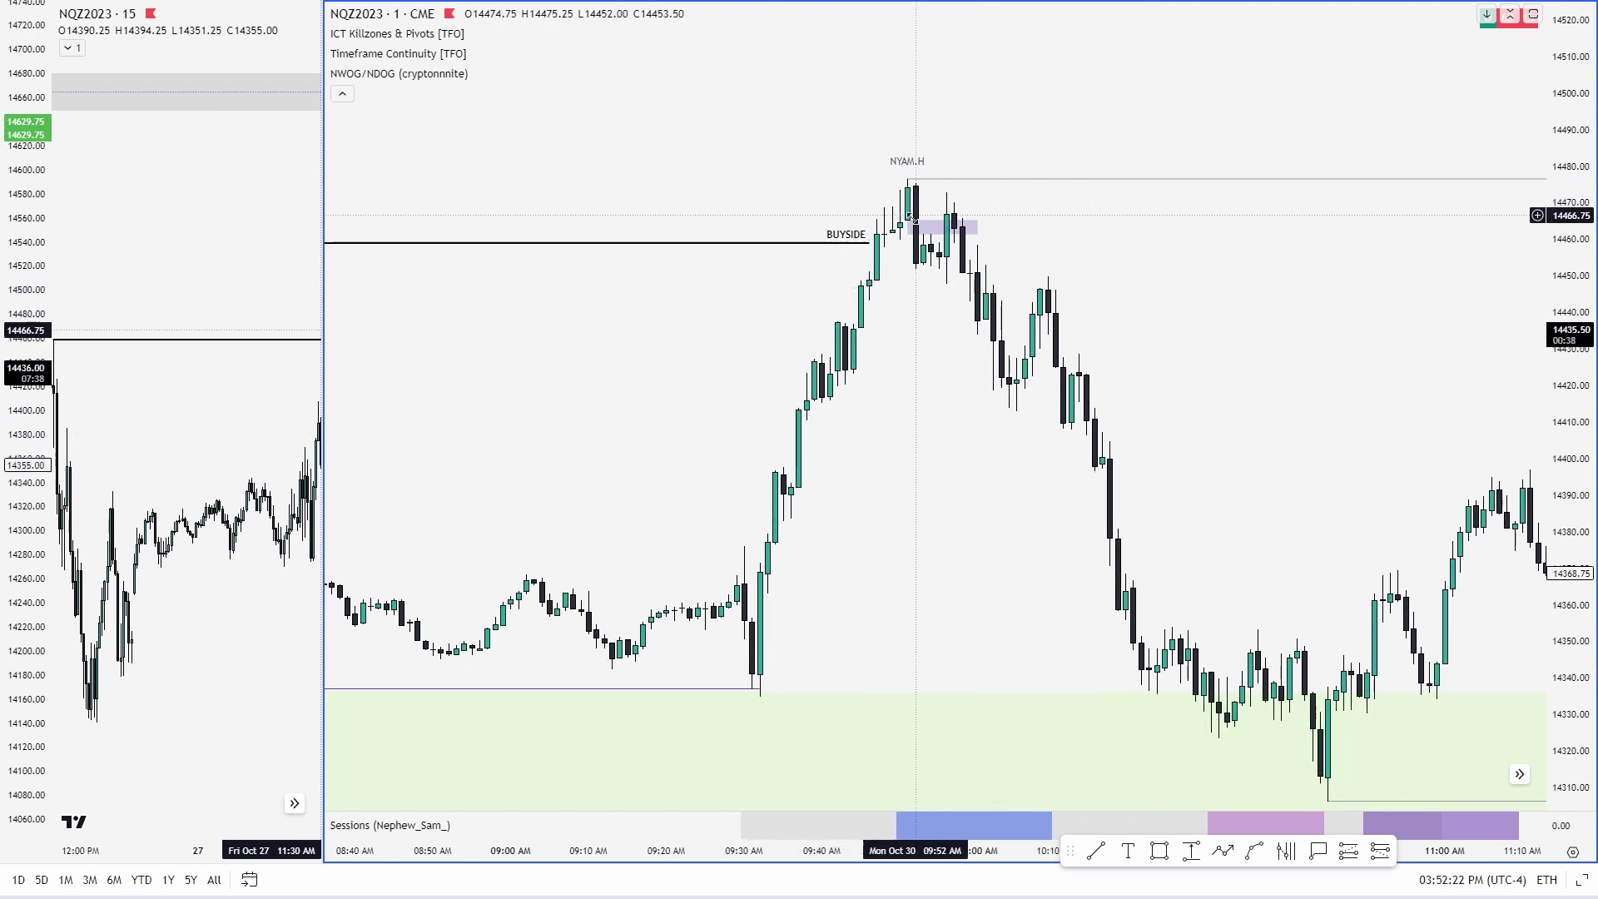
Apply the SIBI drawing template to the gap rectangle and extend its end to about 10:03 AM.
{"action": "left_click", "coordinate": [977, 224]}
{"action": "left_click", "coordinate": [1158, 15]}
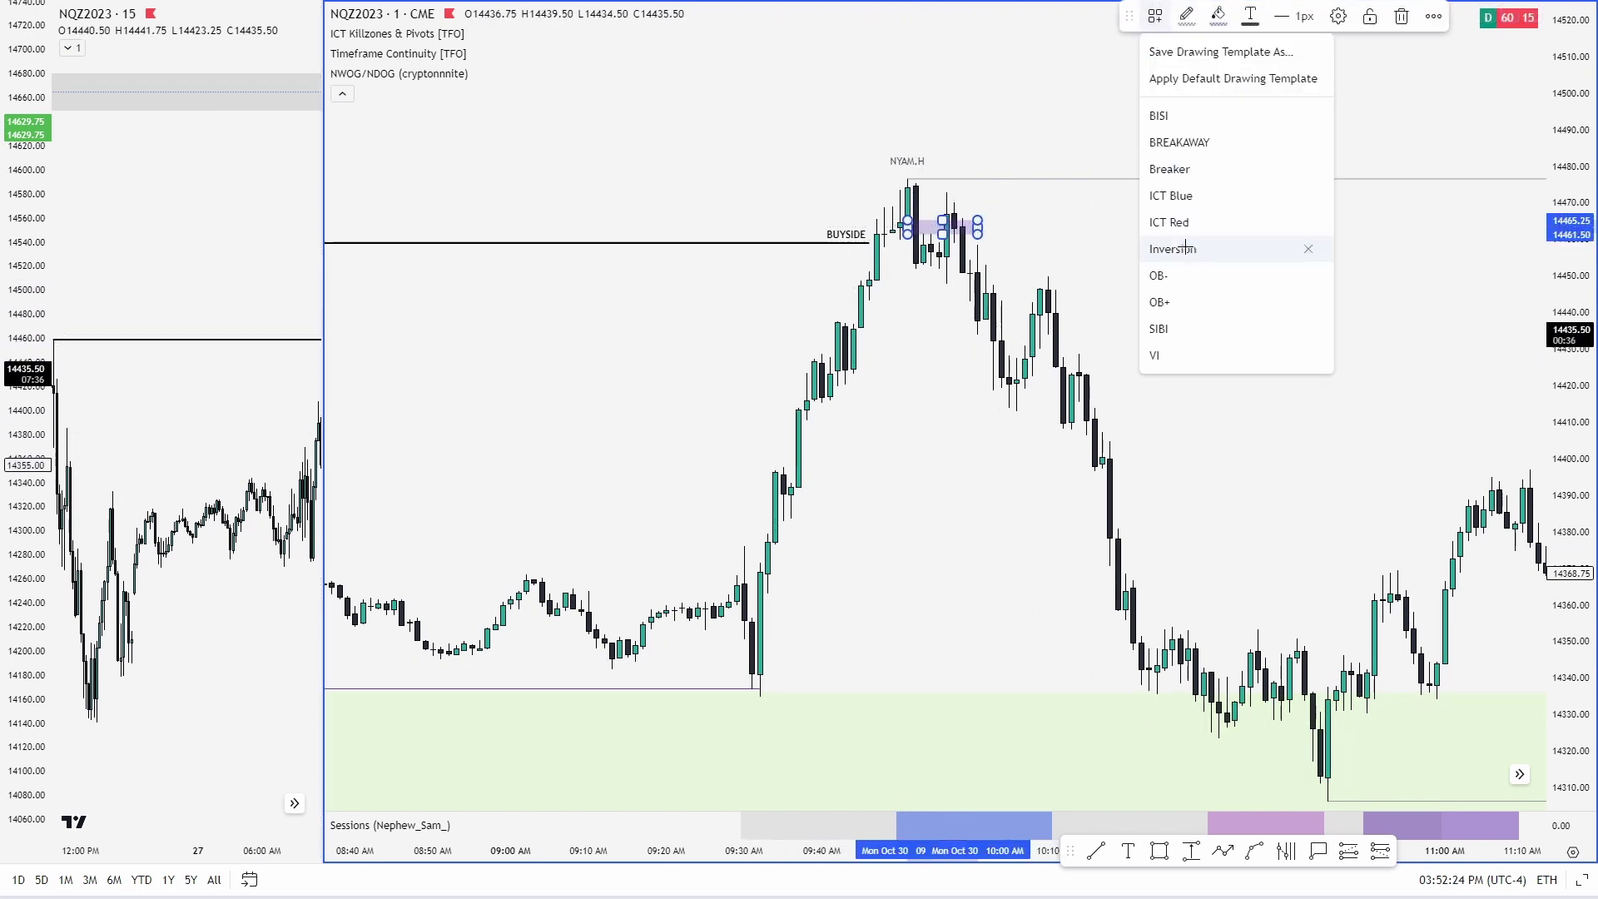
{"action": "left_click", "coordinate": [1158, 329]}
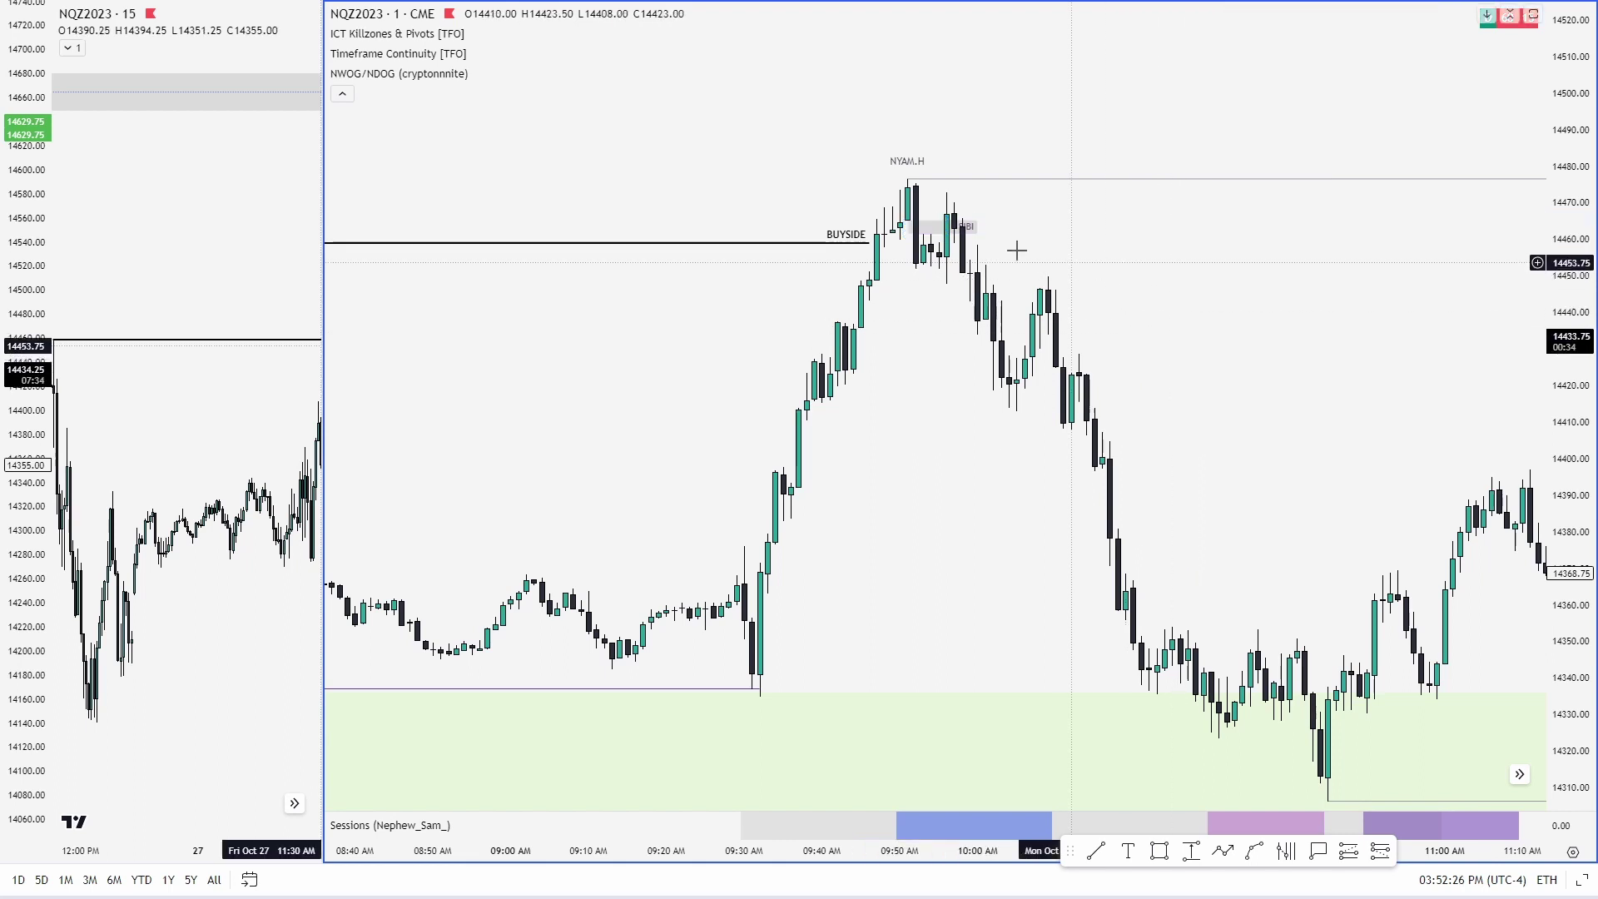
{"action": "left_click_drag", "start_coordinate": [981, 225], "coordinate": [1003, 224]}
{"action": "left_click", "coordinate": [1031, 223]}
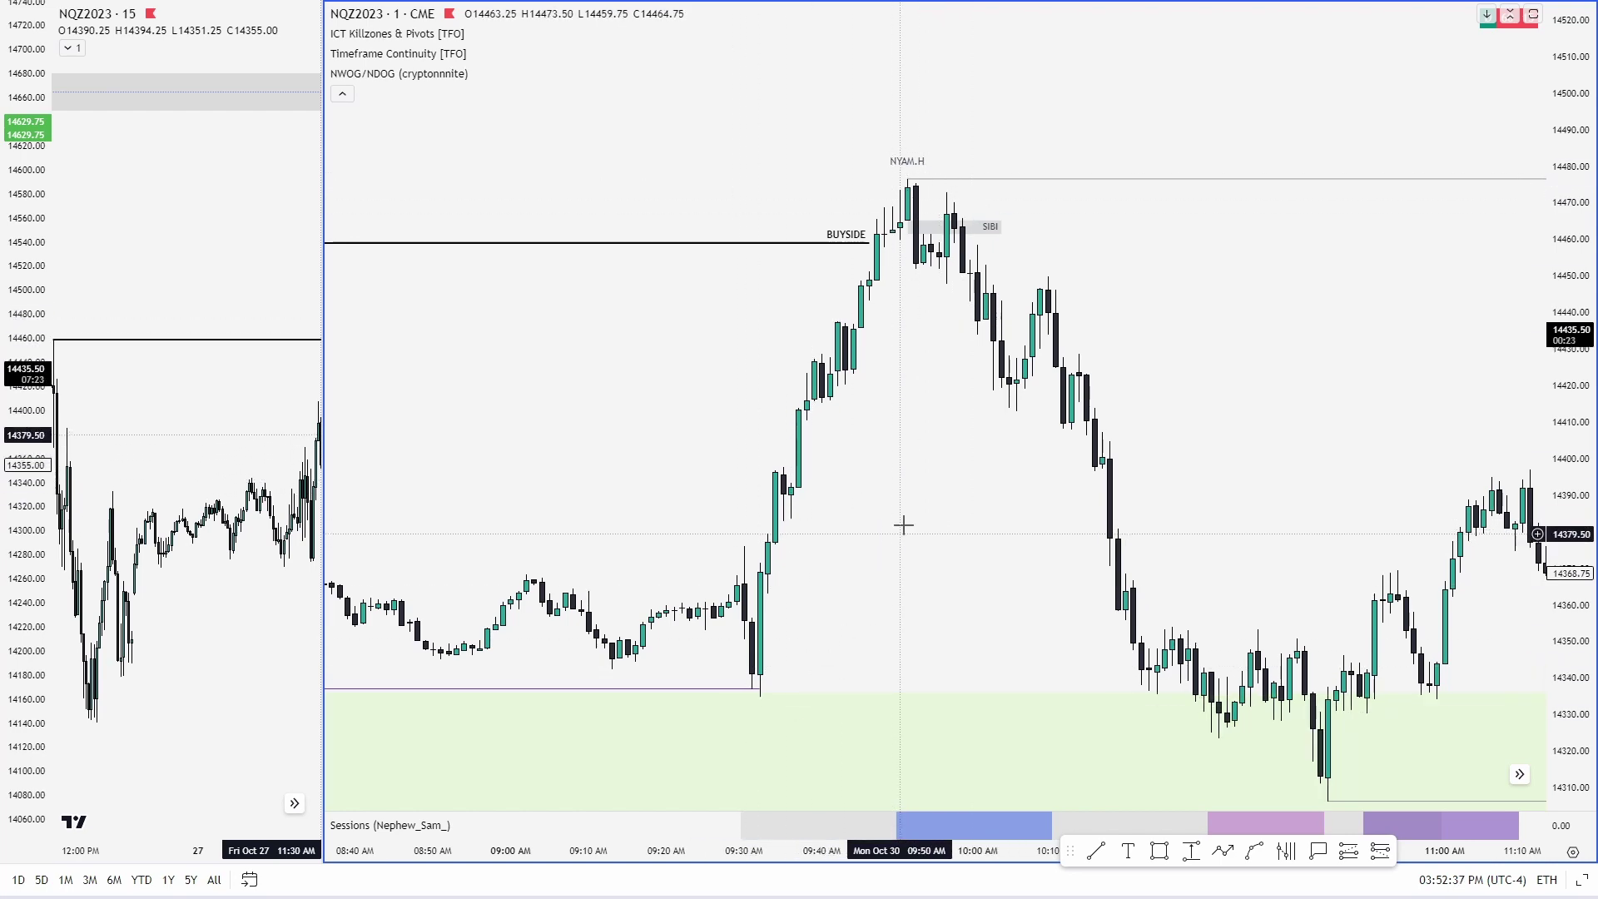
Compare the highs with ESZ2023, and mark the divergence on NQZ2023 with an SMT-template trend line from about 14481.00 at 09:50 to 14472.25 at 09:57.
{"action": "key", "text": "Down"}
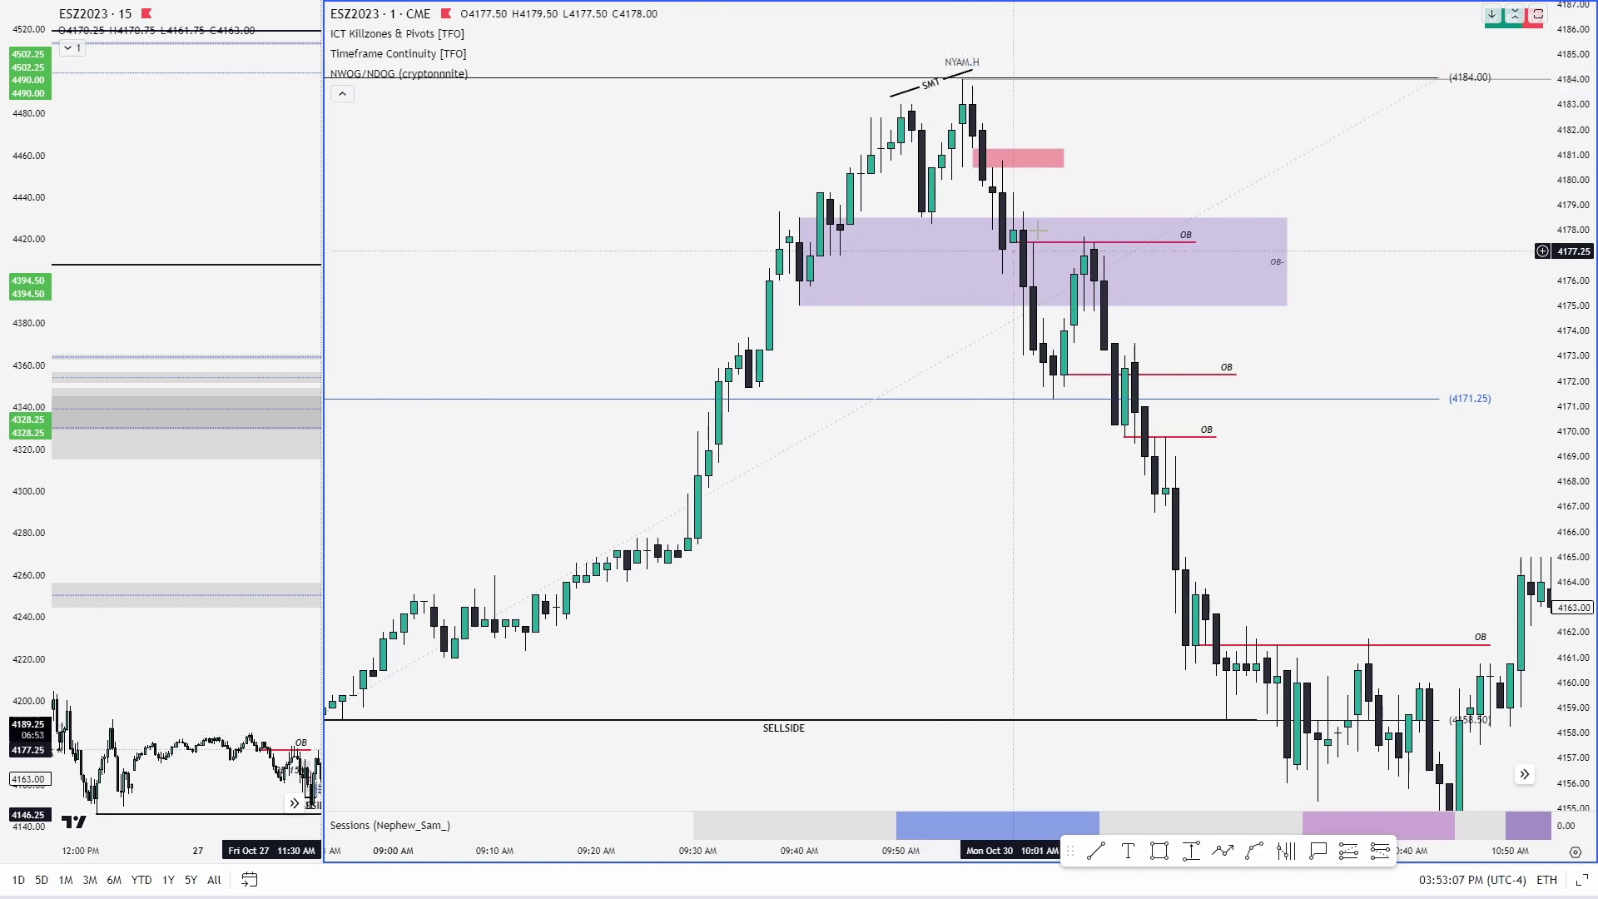
{"action": "key", "text": "space"}
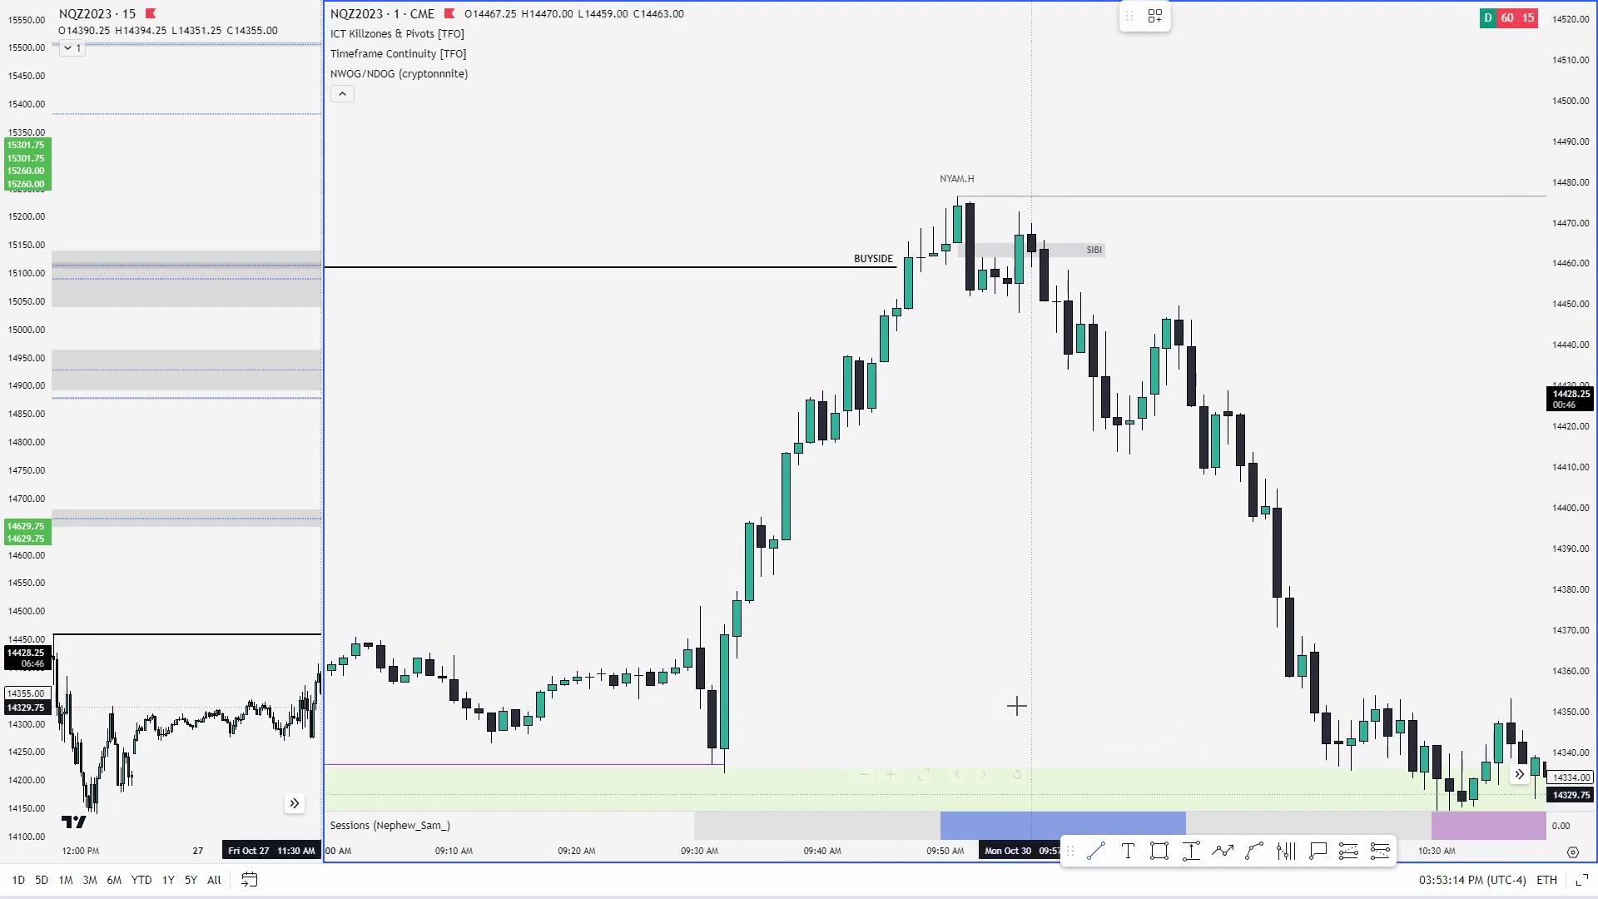
{"action": "left_click", "coordinate": [946, 178]}
{"action": "left_click", "coordinate": [1031, 213]}
{"action": "left_click", "coordinate": [1155, 17]}
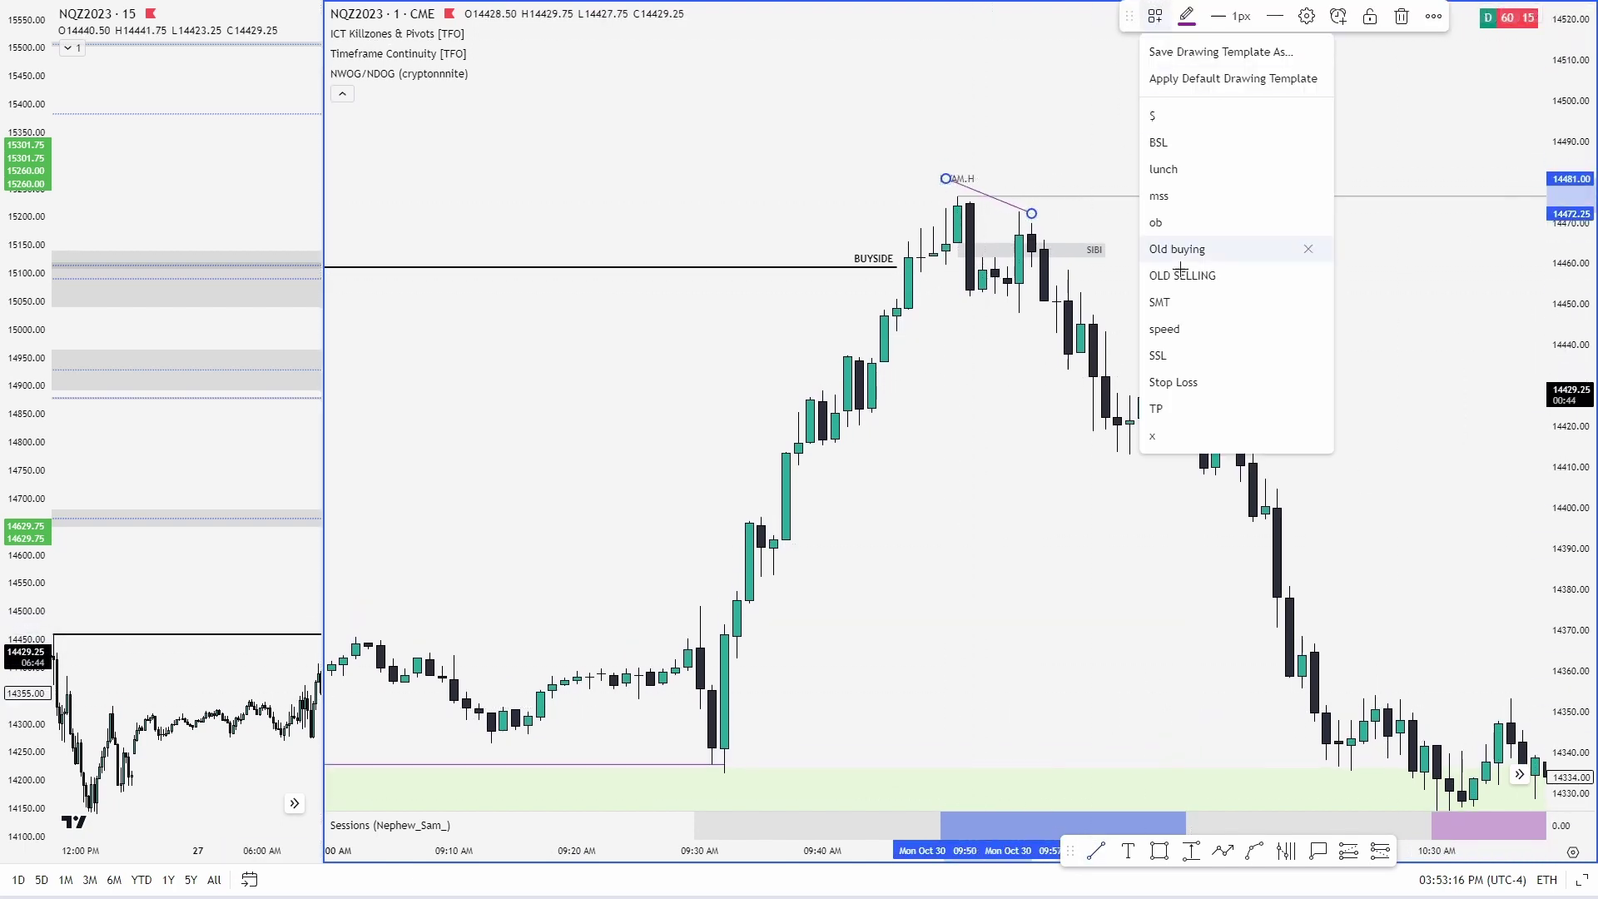
{"action": "left_click", "coordinate": [1165, 304]}
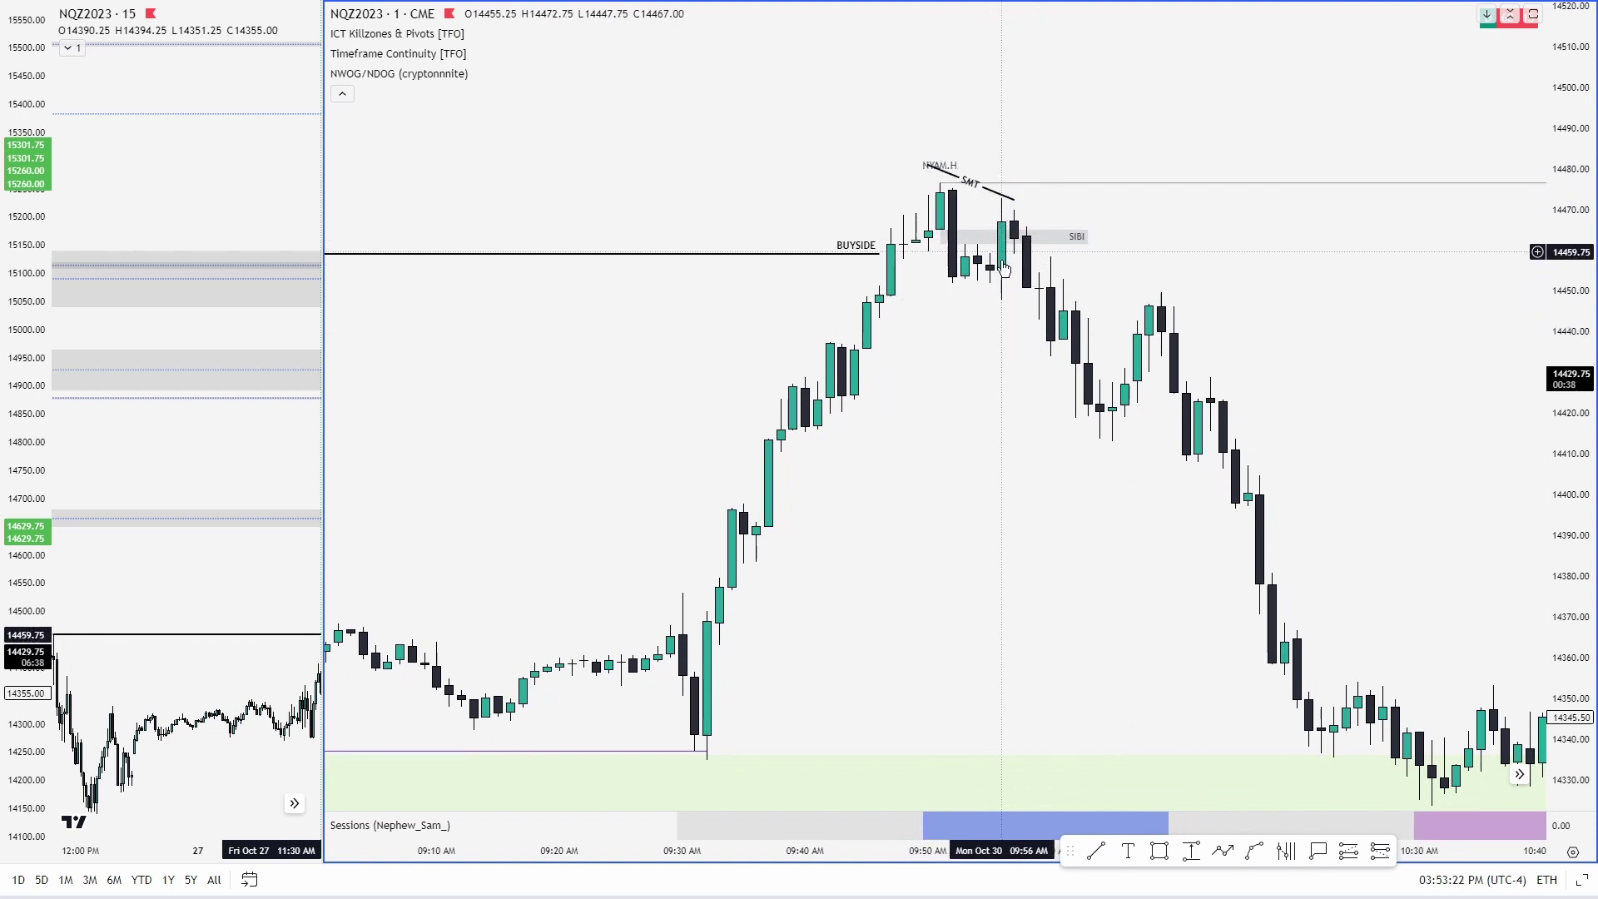
{"action": "left_click_drag", "start_coordinate": [972, 368], "coordinate": [945, 341]}
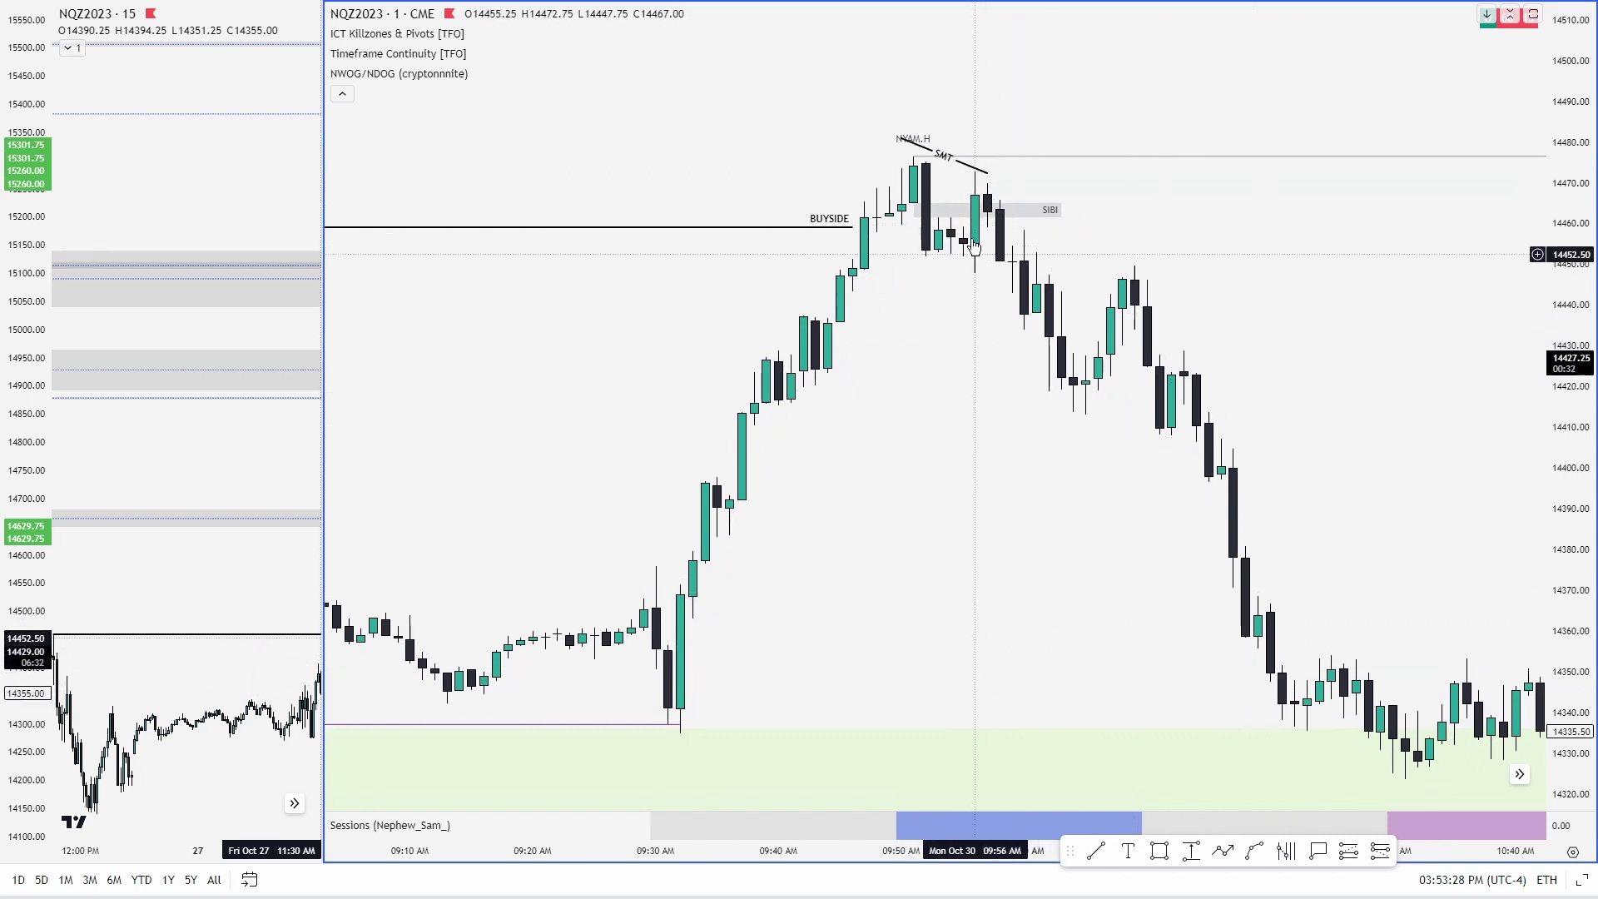
{"action": "scroll", "coordinate": [965, 233], "scroll_direction": "right", "scroll_amount": 2}
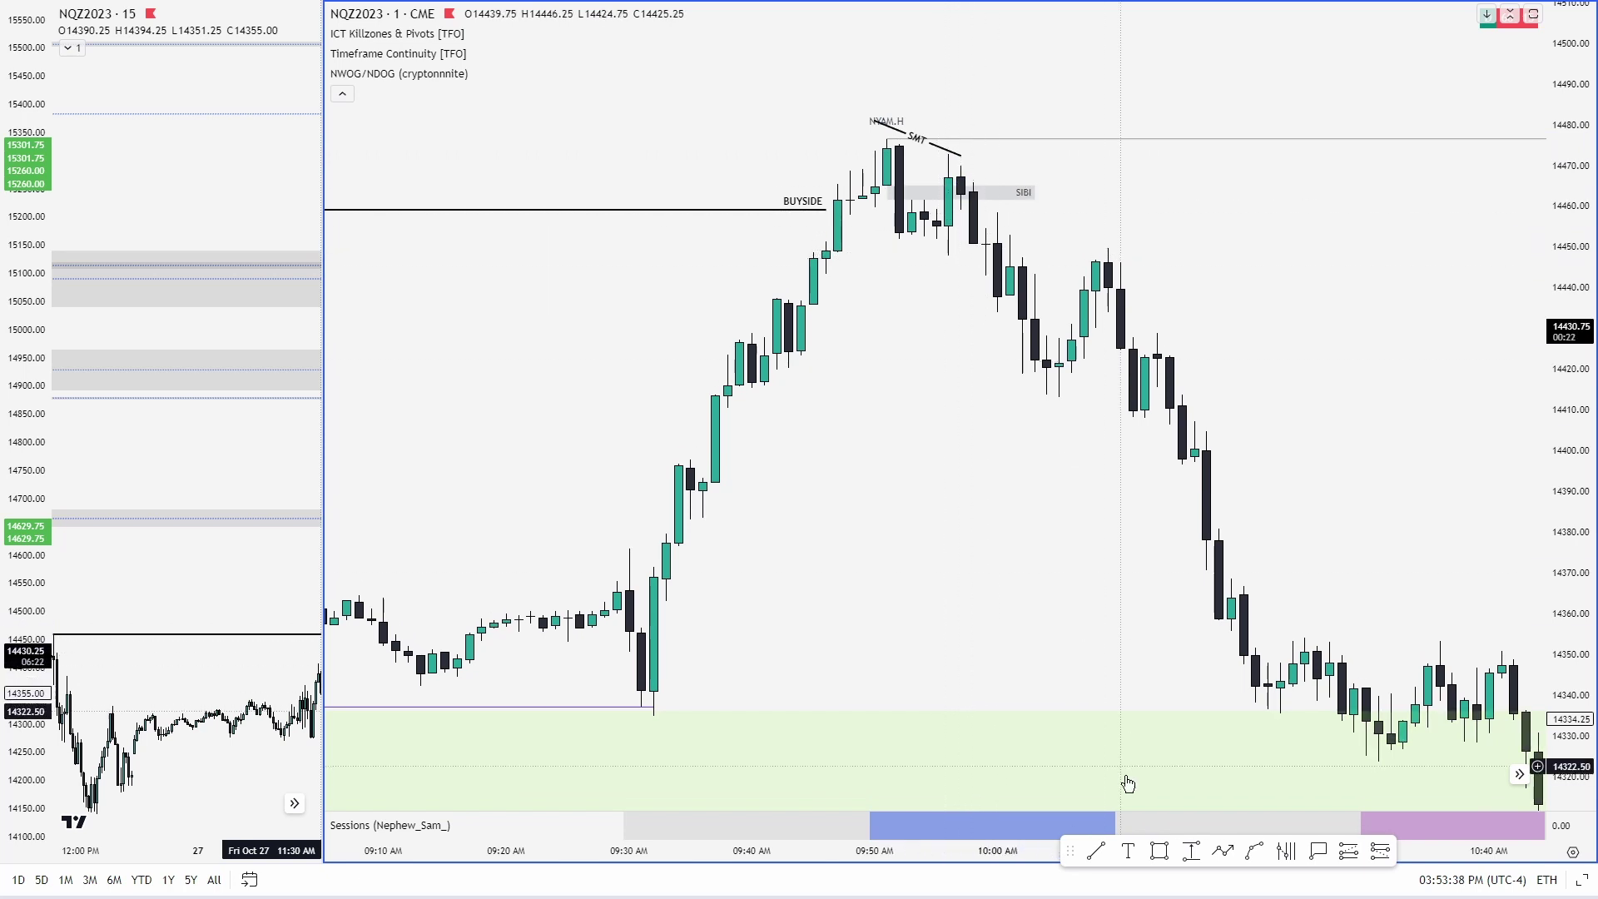
{"action": "left_click", "coordinate": [1160, 850]}
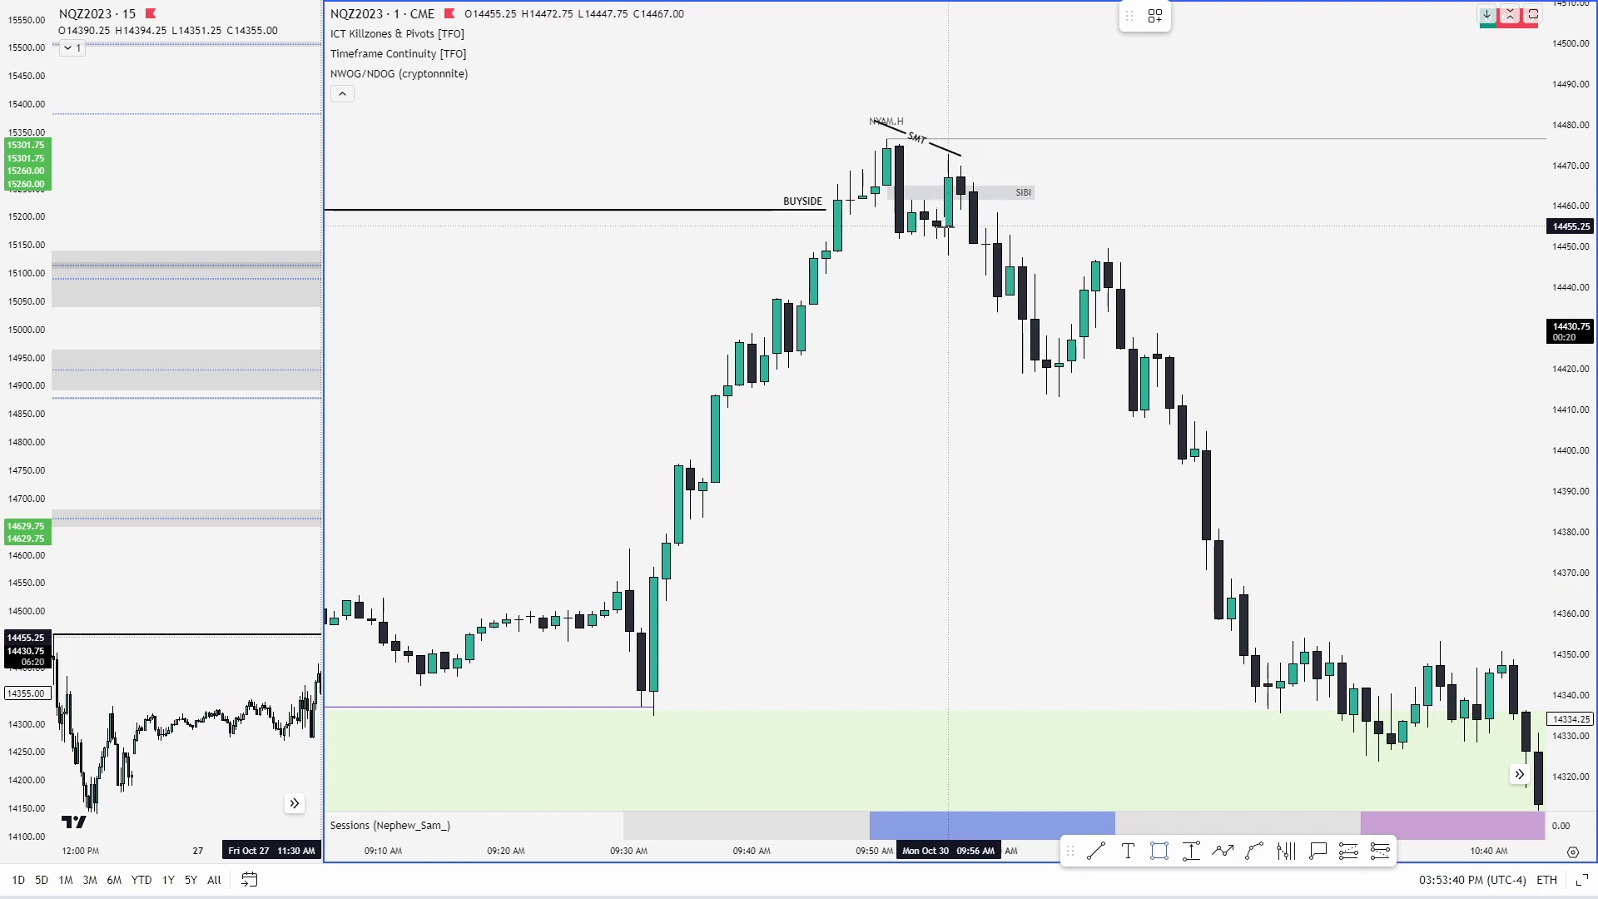
{"action": "left_click", "coordinate": [948, 226]}
{"action": "key", "text": "Escape"}
Draw a horizontal trend line at 14455.25 from the 09:56 candle to about 10:07 and apply the ob template.
{"action": "left_click", "coordinate": [1093, 851]}
{"action": "left_click", "coordinate": [948, 225]}
{"action": "left_click", "coordinate": [1084, 226]}
{"action": "left_click", "coordinate": [1155, 16]}
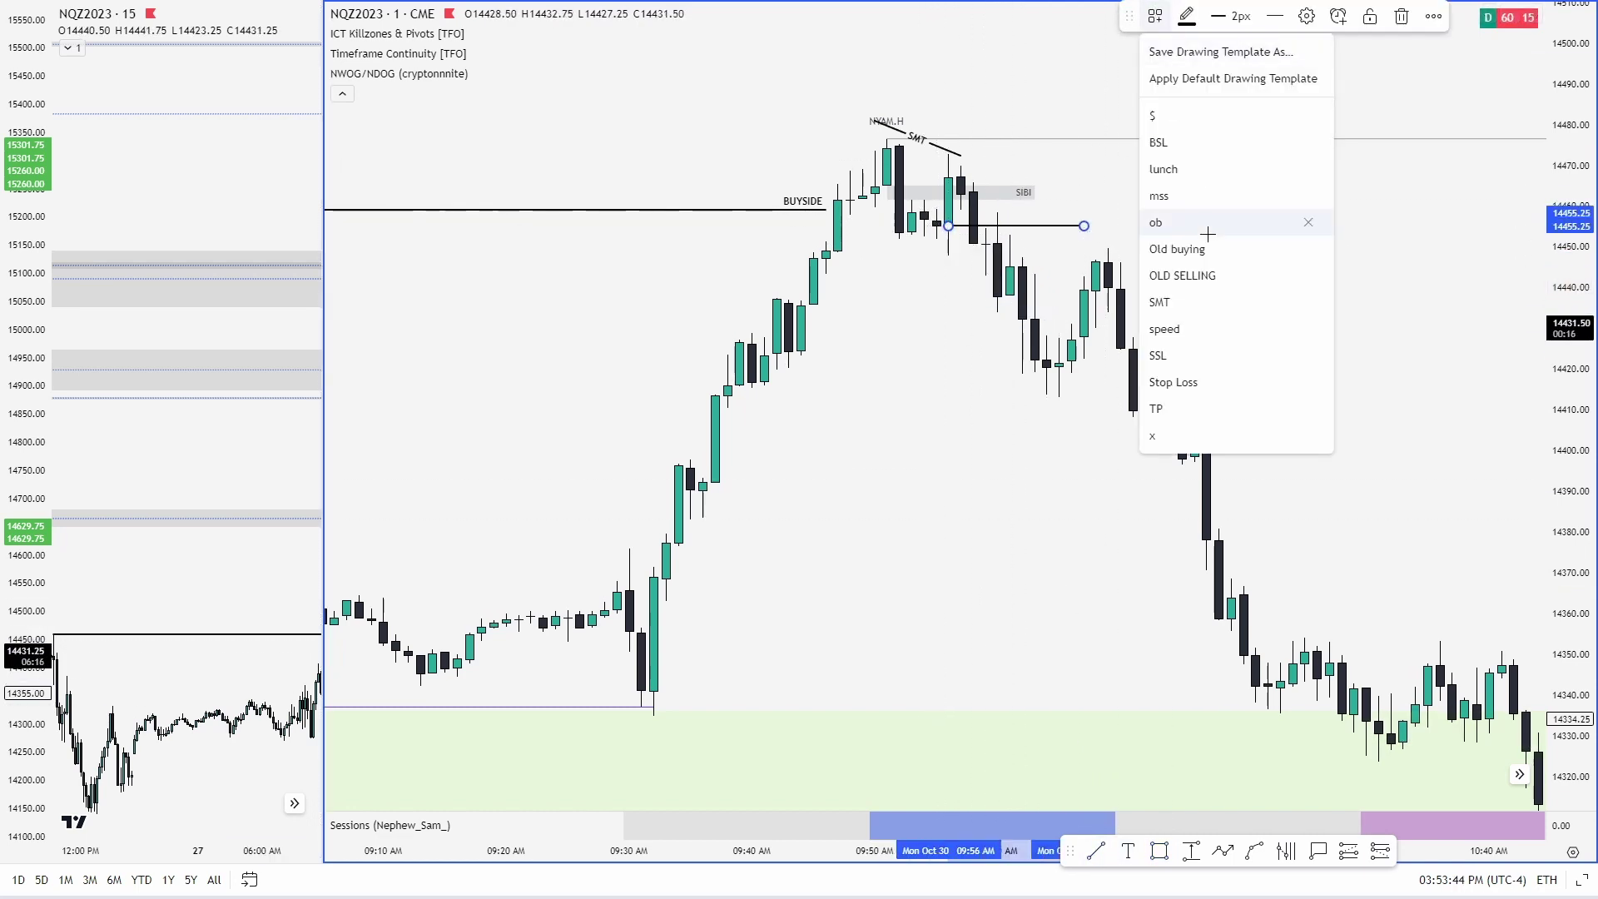
{"action": "left_click", "coordinate": [1208, 229]}
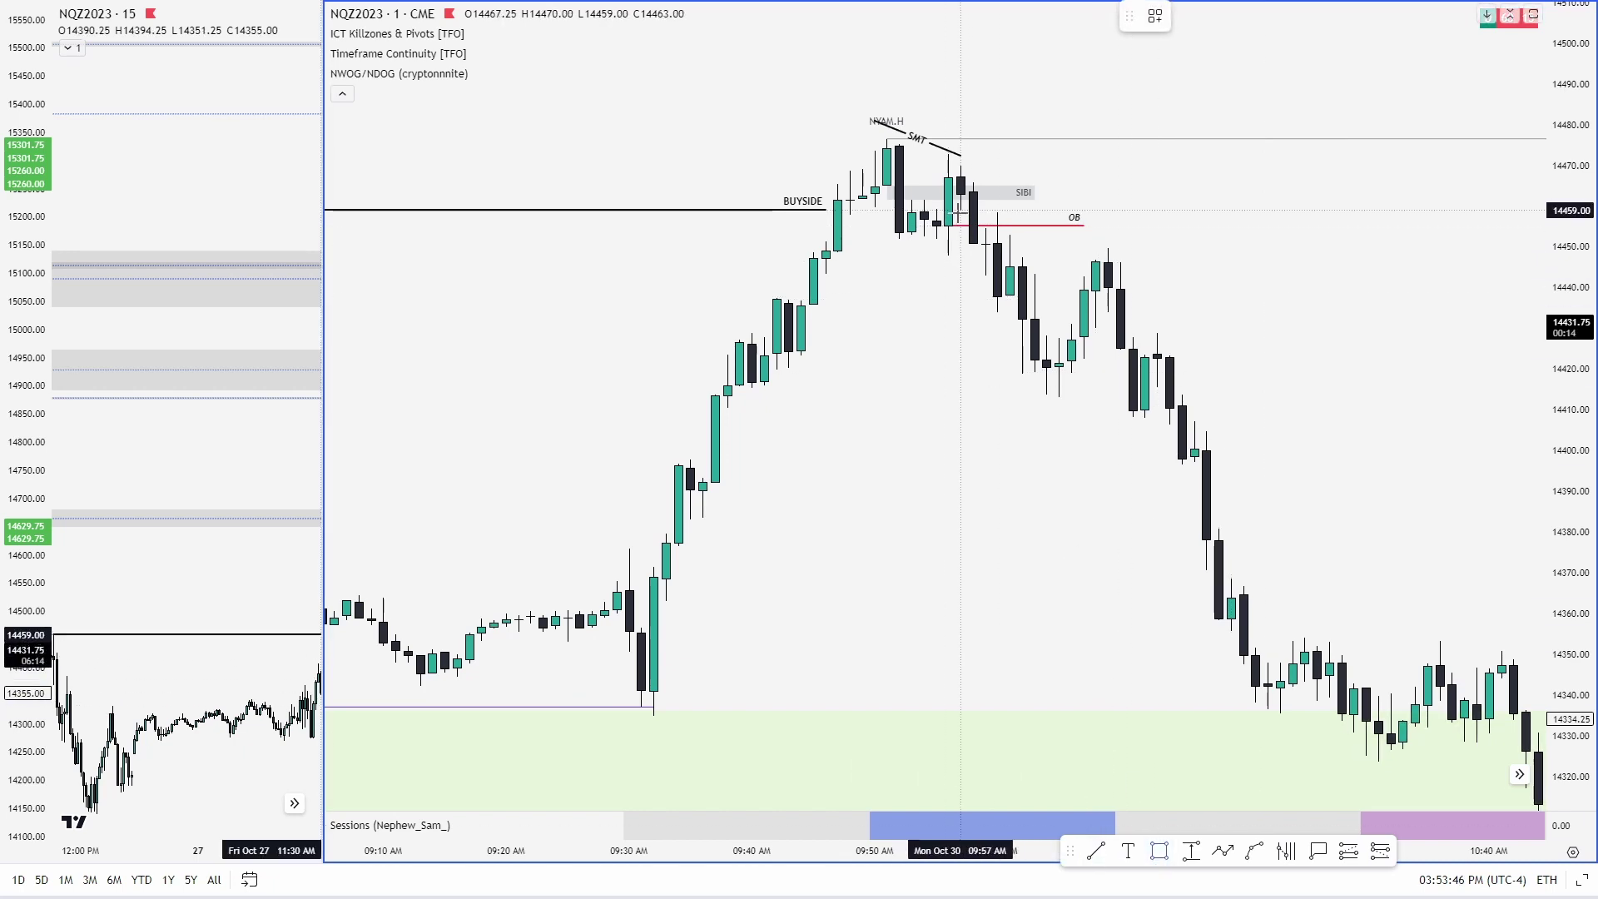
Draw a rectangle from 14459.00 at 09:57 down to just below the OB line at about 10:03, and apply the ICT Red template.
{"action": "left_click", "coordinate": [960, 211]}
{"action": "left_click", "coordinate": [1035, 229]}
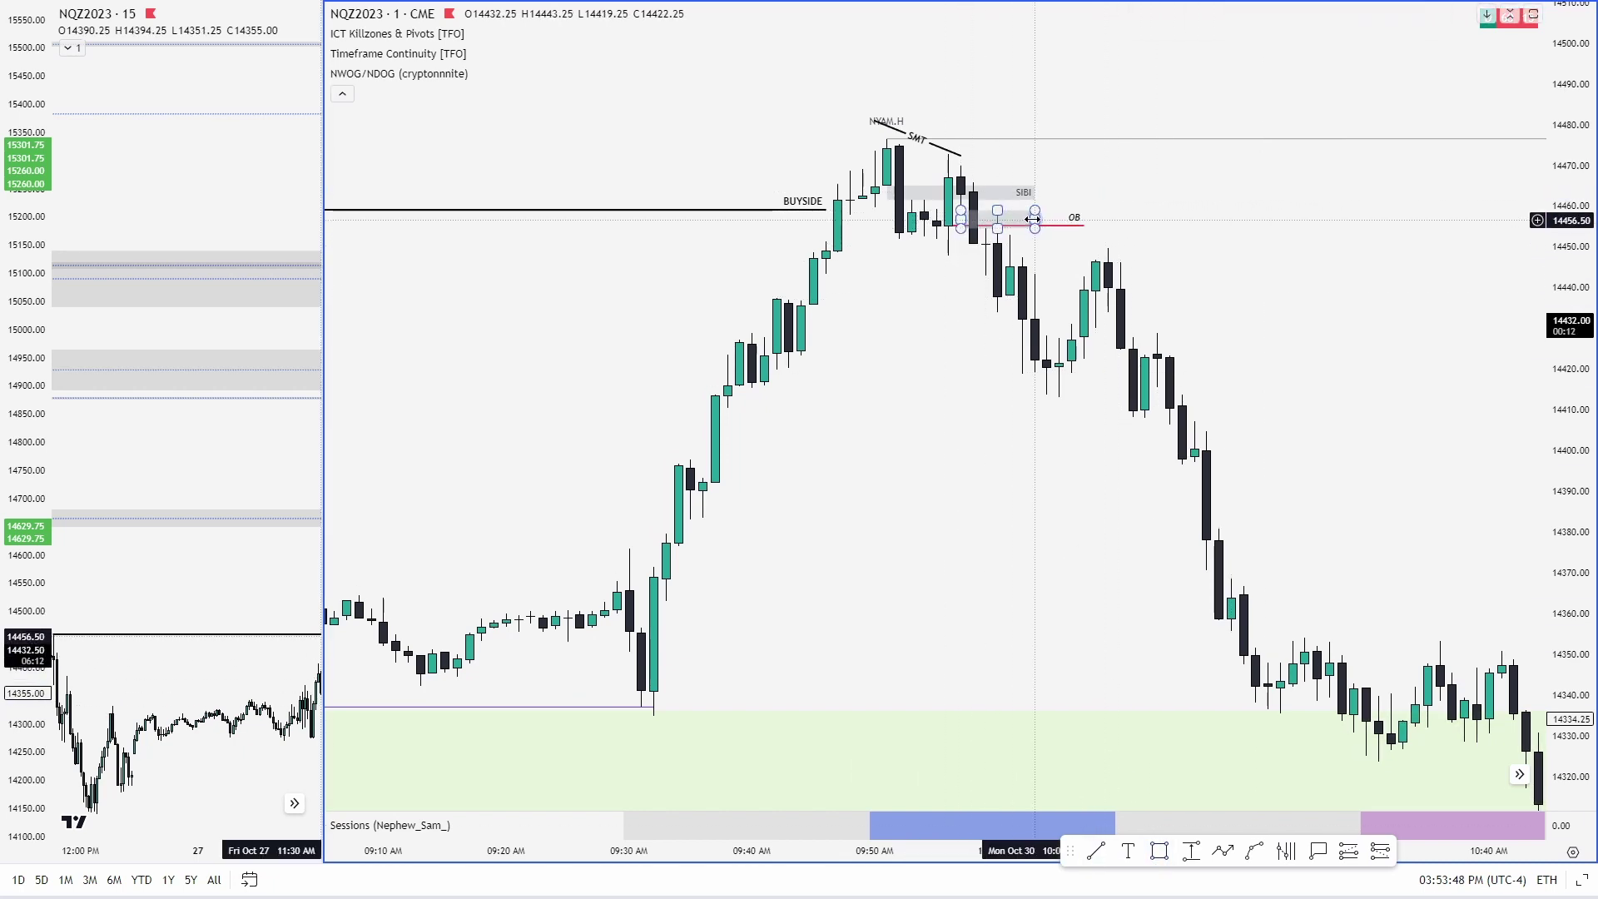
{"action": "left_click", "coordinate": [1155, 16]}
{"action": "left_click", "coordinate": [1231, 222]}
{"action": "left_click", "coordinate": [790, 575]}
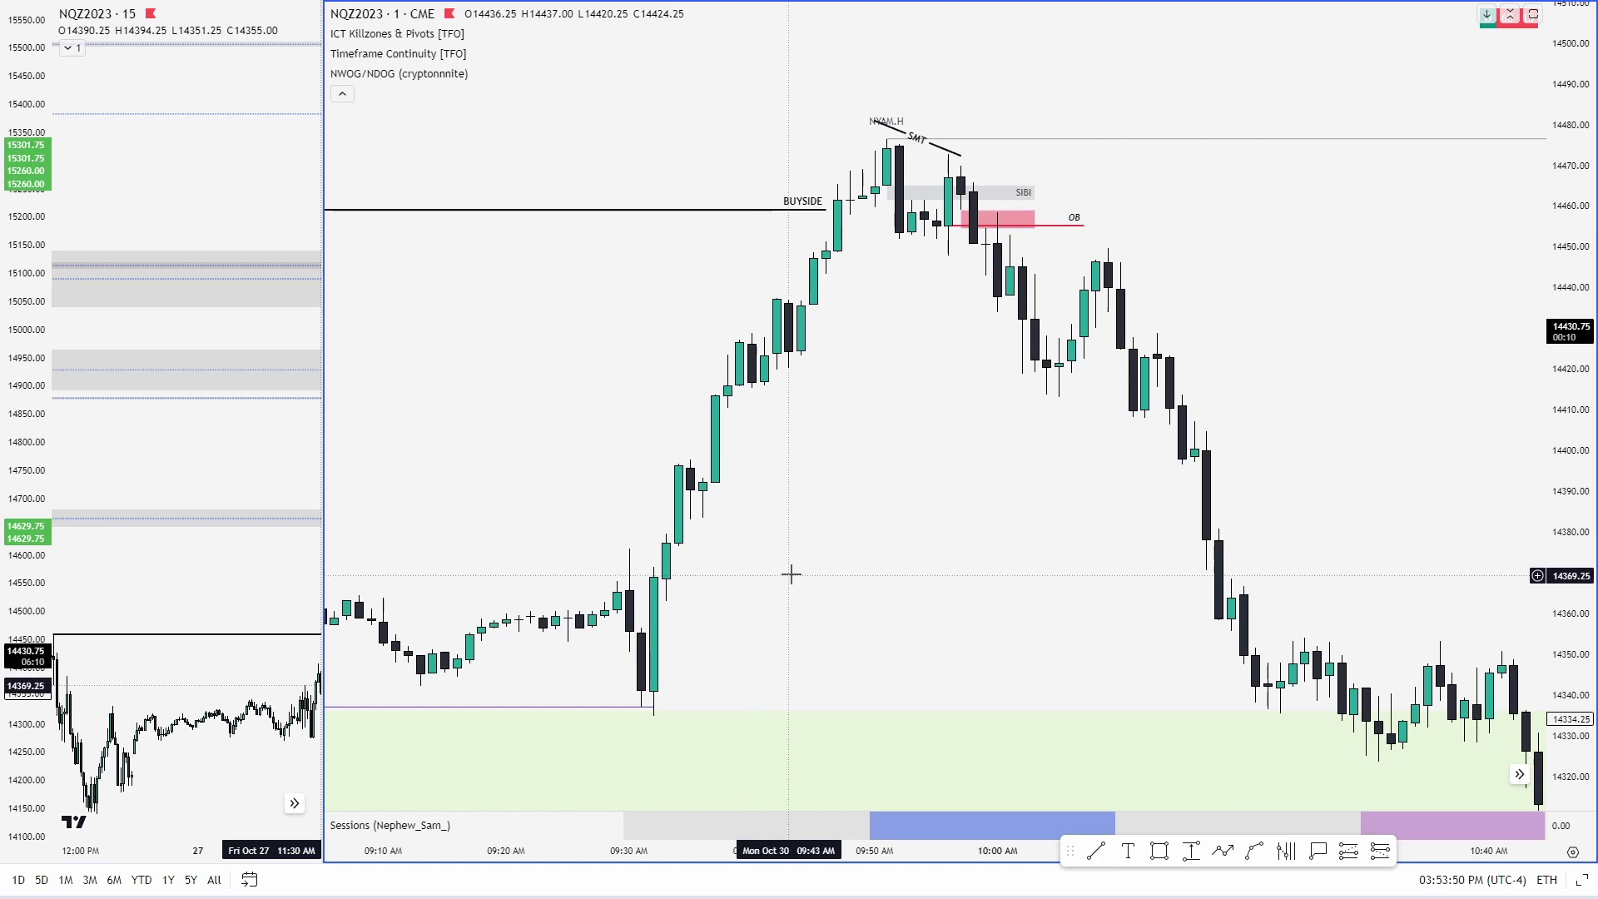
Mark the early October 30 lows on the 15-minute chart with a horizontal SELLSIDE line at about 14326.
{"action": "left_click_drag", "start_coordinate": [633, 690], "coordinate": [650, 577]}
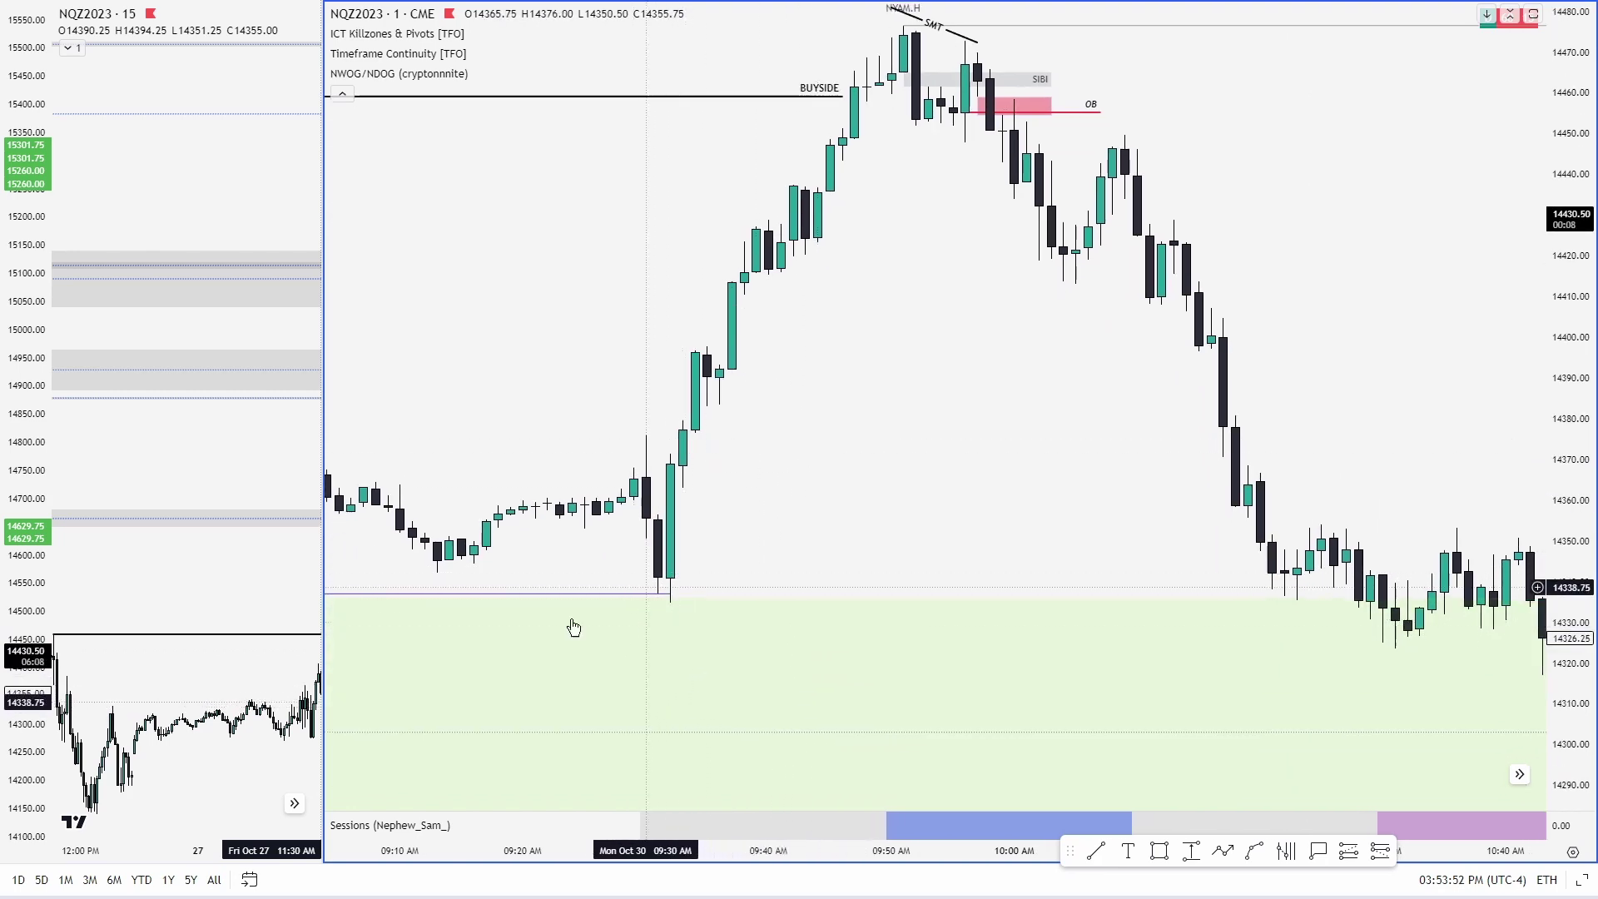
{"action": "scroll", "coordinate": [535, 650], "scroll_direction": "down", "scroll_amount": 10}
{"action": "left_click_drag", "start_coordinate": [215, 679], "coordinate": [118, 757]}
{"action": "left_click_drag", "start_coordinate": [162, 557], "coordinate": [161, 408]}
{"action": "left_click_drag", "start_coordinate": [28, 624], "coordinate": [29, 333]}
{"action": "left_click_drag", "start_coordinate": [146, 523], "coordinate": [143, 392]}
{"action": "scroll", "coordinate": [142, 392], "scroll_direction": "up", "scroll_amount": 1}
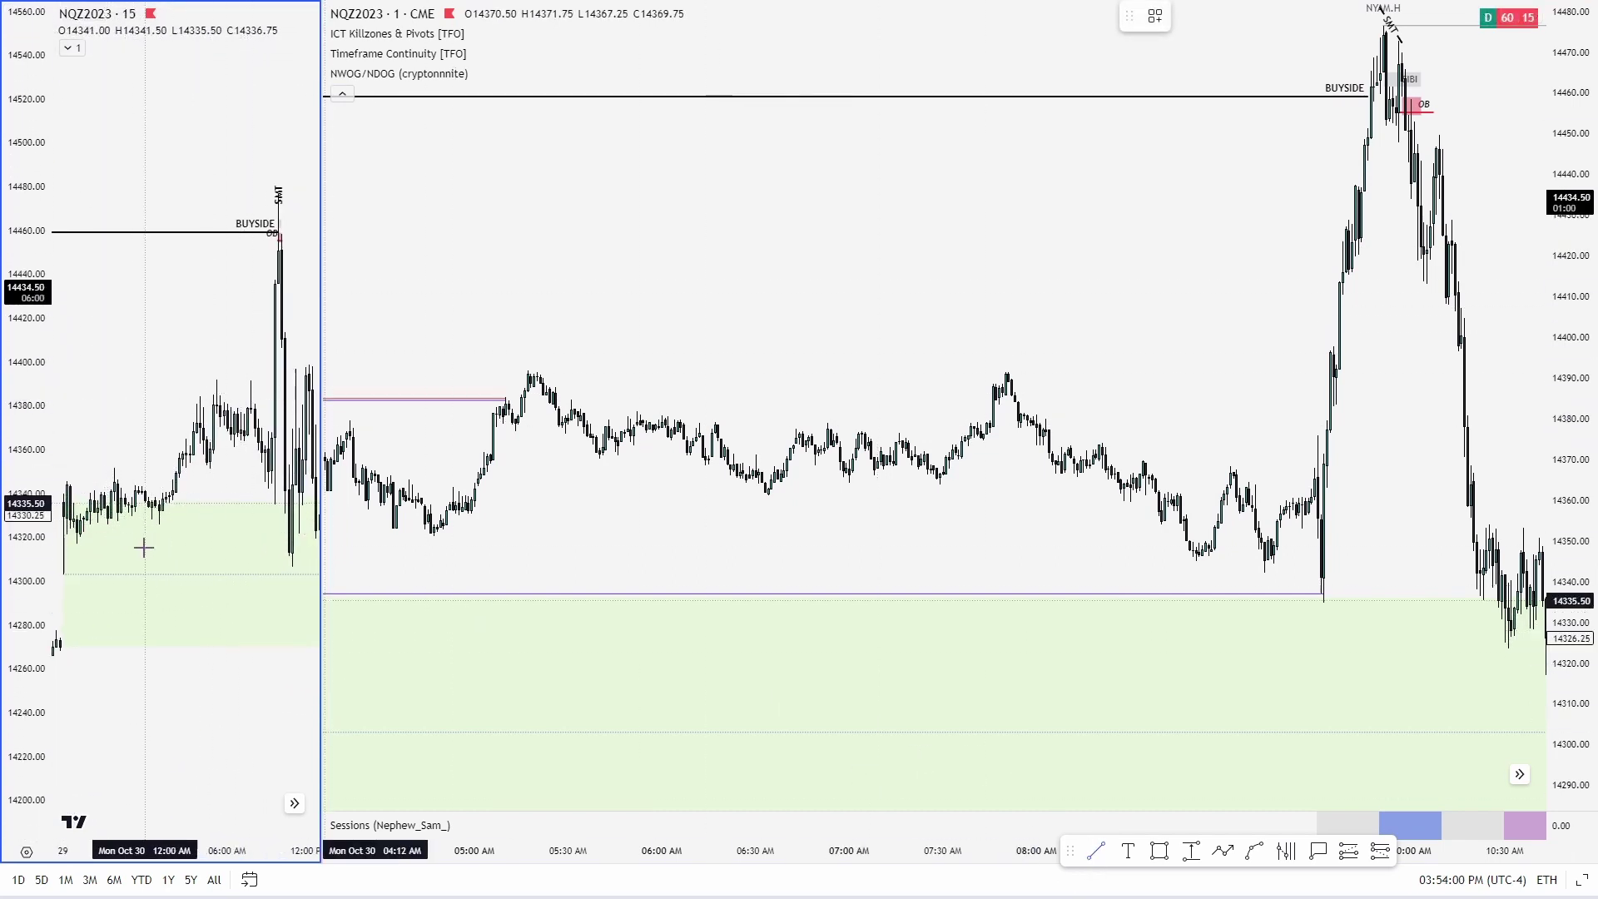
{"action": "left_click", "coordinate": [289, 524]}
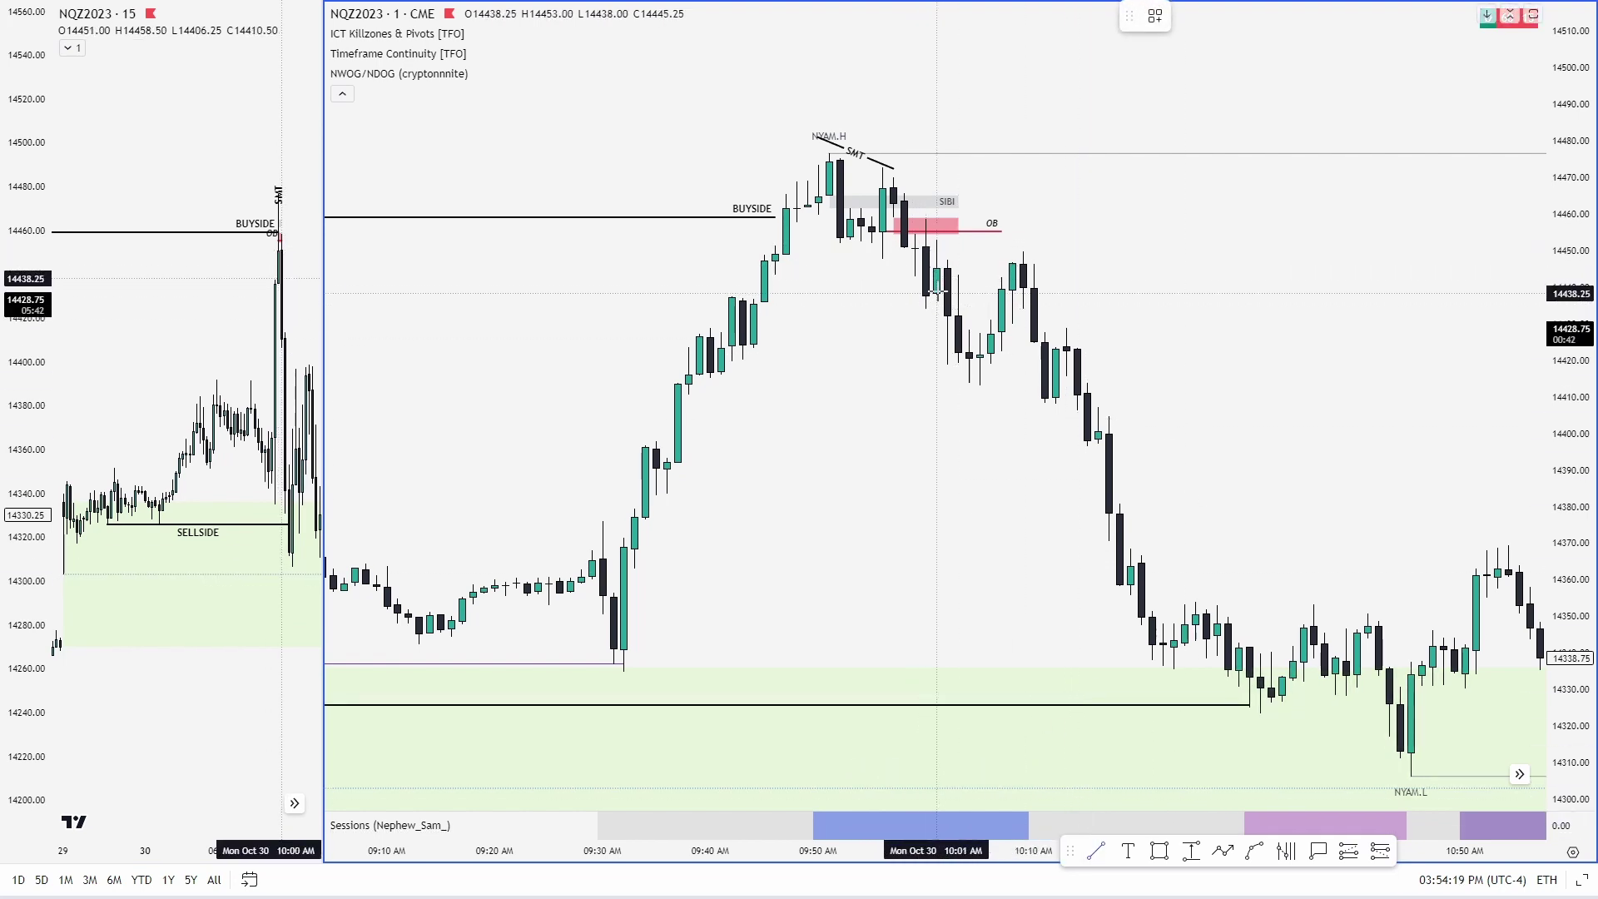
Draw a horizontal line at 14438.25 from the 10:01 candle and apply the ob template.
{"action": "left_click", "coordinate": [1077, 294]}
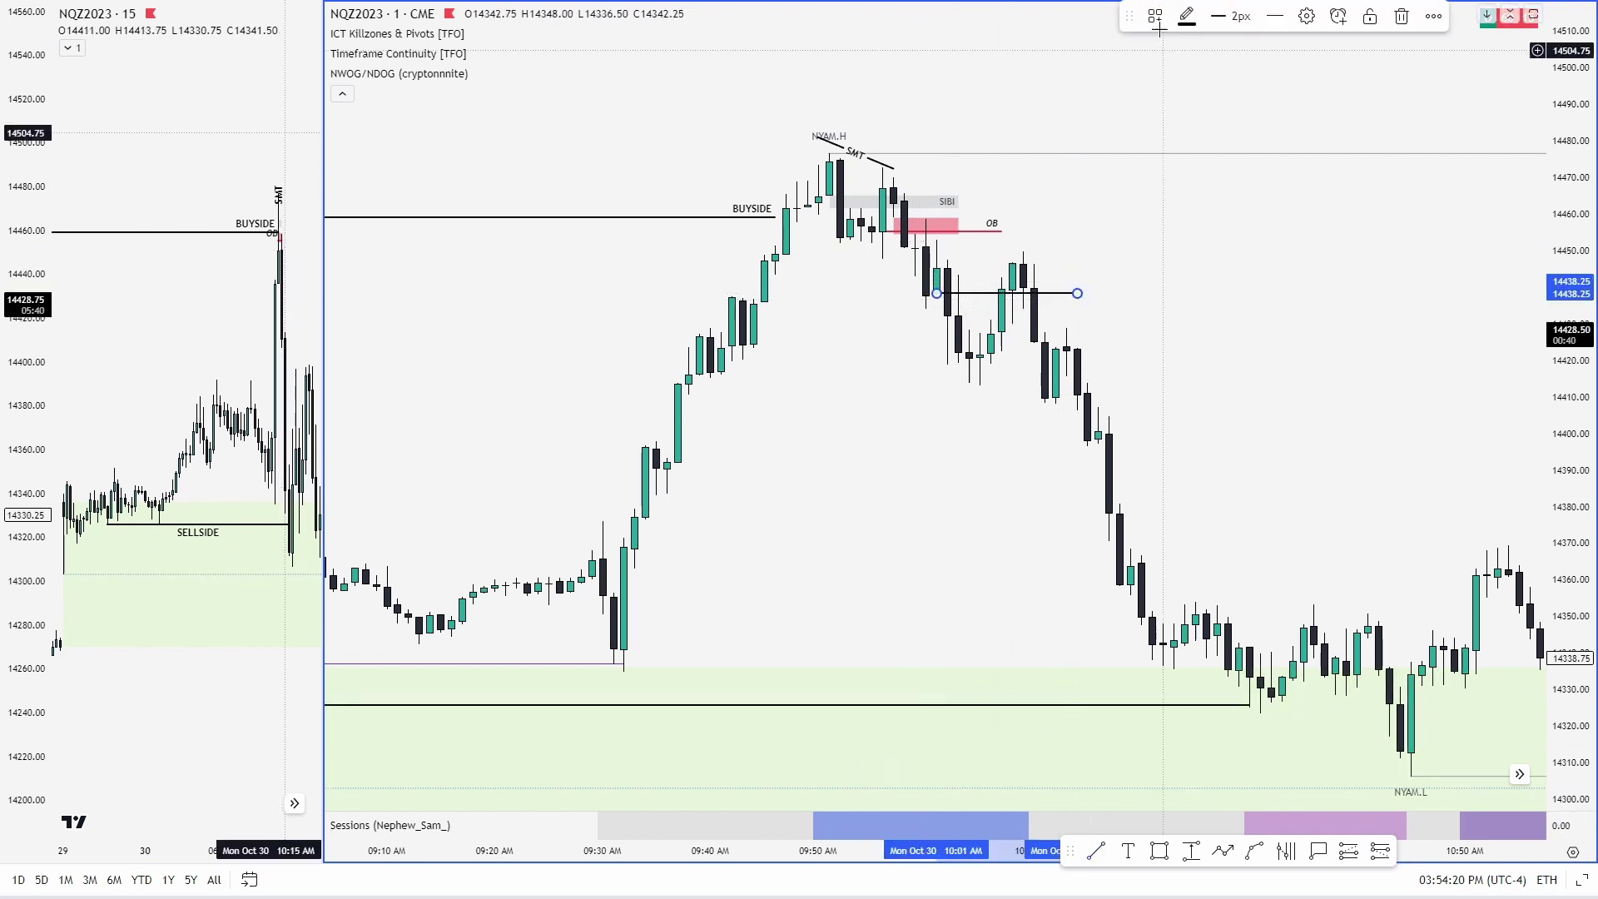
{"action": "left_click", "coordinate": [1156, 17]}
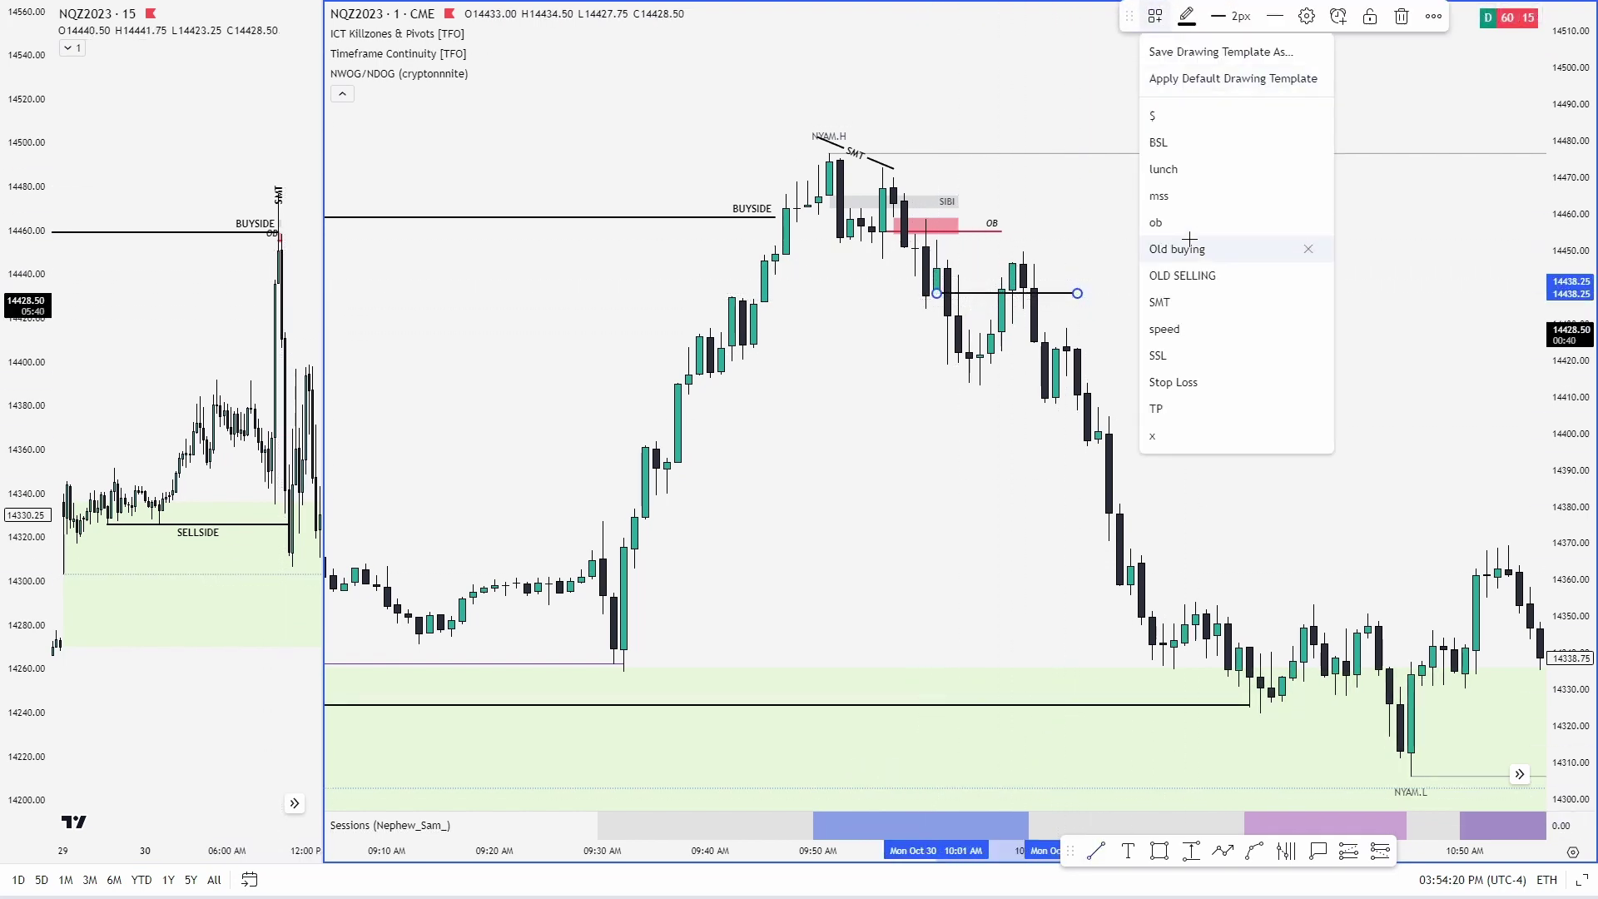
{"action": "left_click", "coordinate": [1185, 275]}
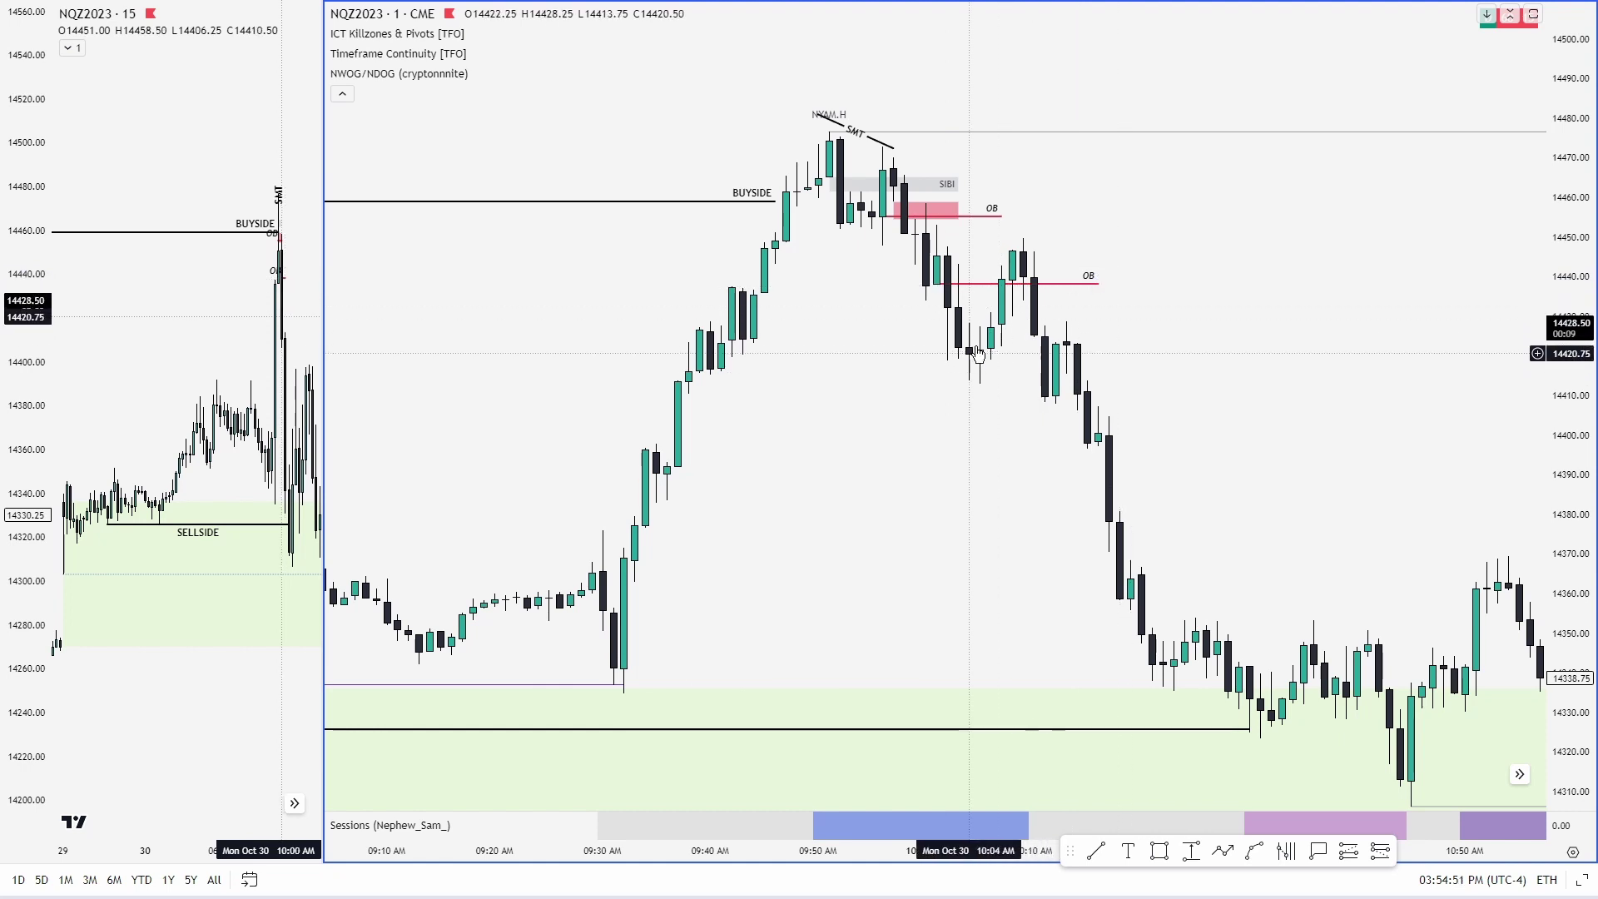
Draw a rectangle above the 14438.25 OB line up to about 14445, extend it across the retracement, and apply the OB- template.
{"action": "left_click", "coordinate": [1159, 850]}
{"action": "left_click", "coordinate": [936, 287]}
{"action": "left_click", "coordinate": [939, 257]}
{"action": "left_click_drag", "start_coordinate": [941, 271], "coordinate": [1056, 269]}
{"action": "left_click", "coordinate": [1154, 15]}
{"action": "left_click", "coordinate": [1207, 195]}
{"action": "left_click", "coordinate": [996, 308]}
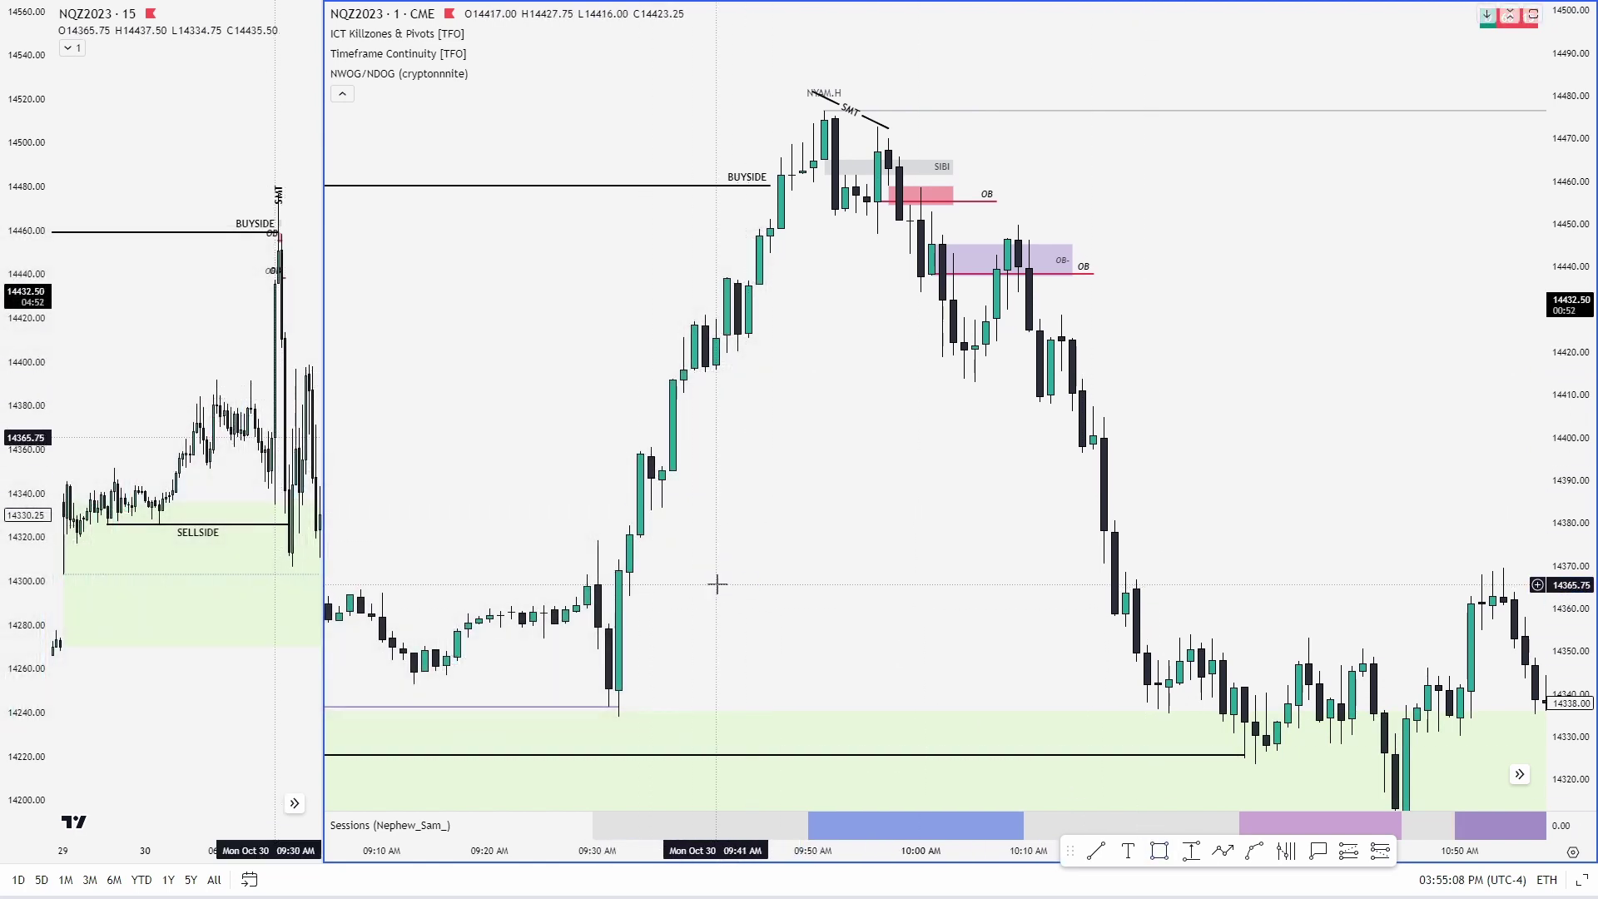
Draw a Fibonacci retracement from the 14334.75 low at 09:32 to the 14476.50 NY AM high.
{"action": "left_click", "coordinate": [619, 716]}
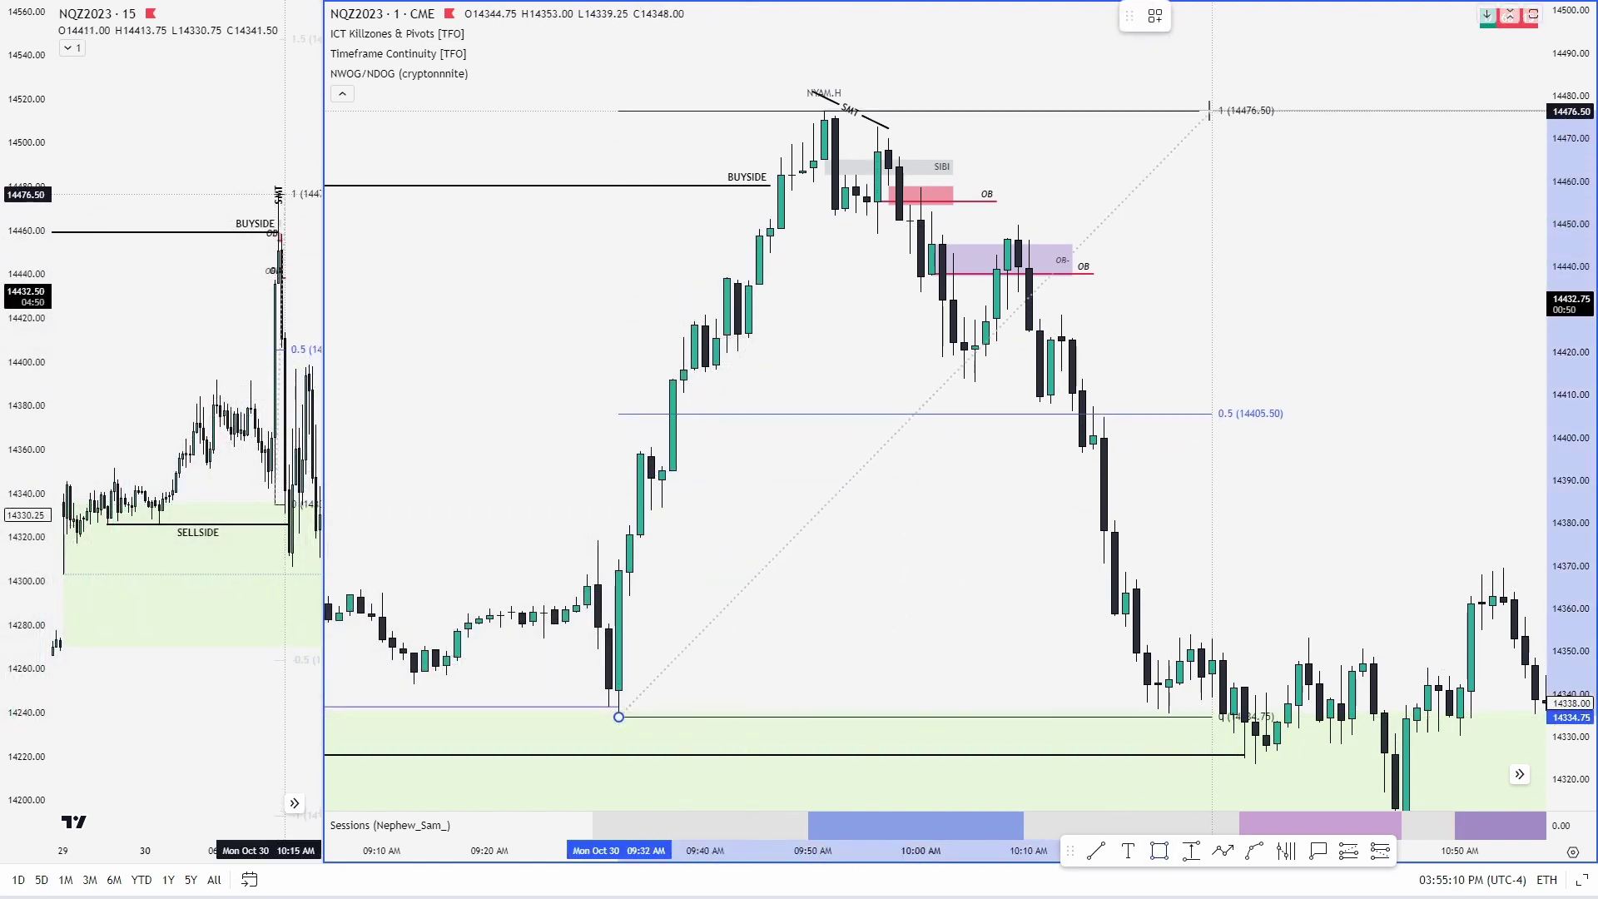
{"action": "left_click", "coordinate": [1157, 190]}
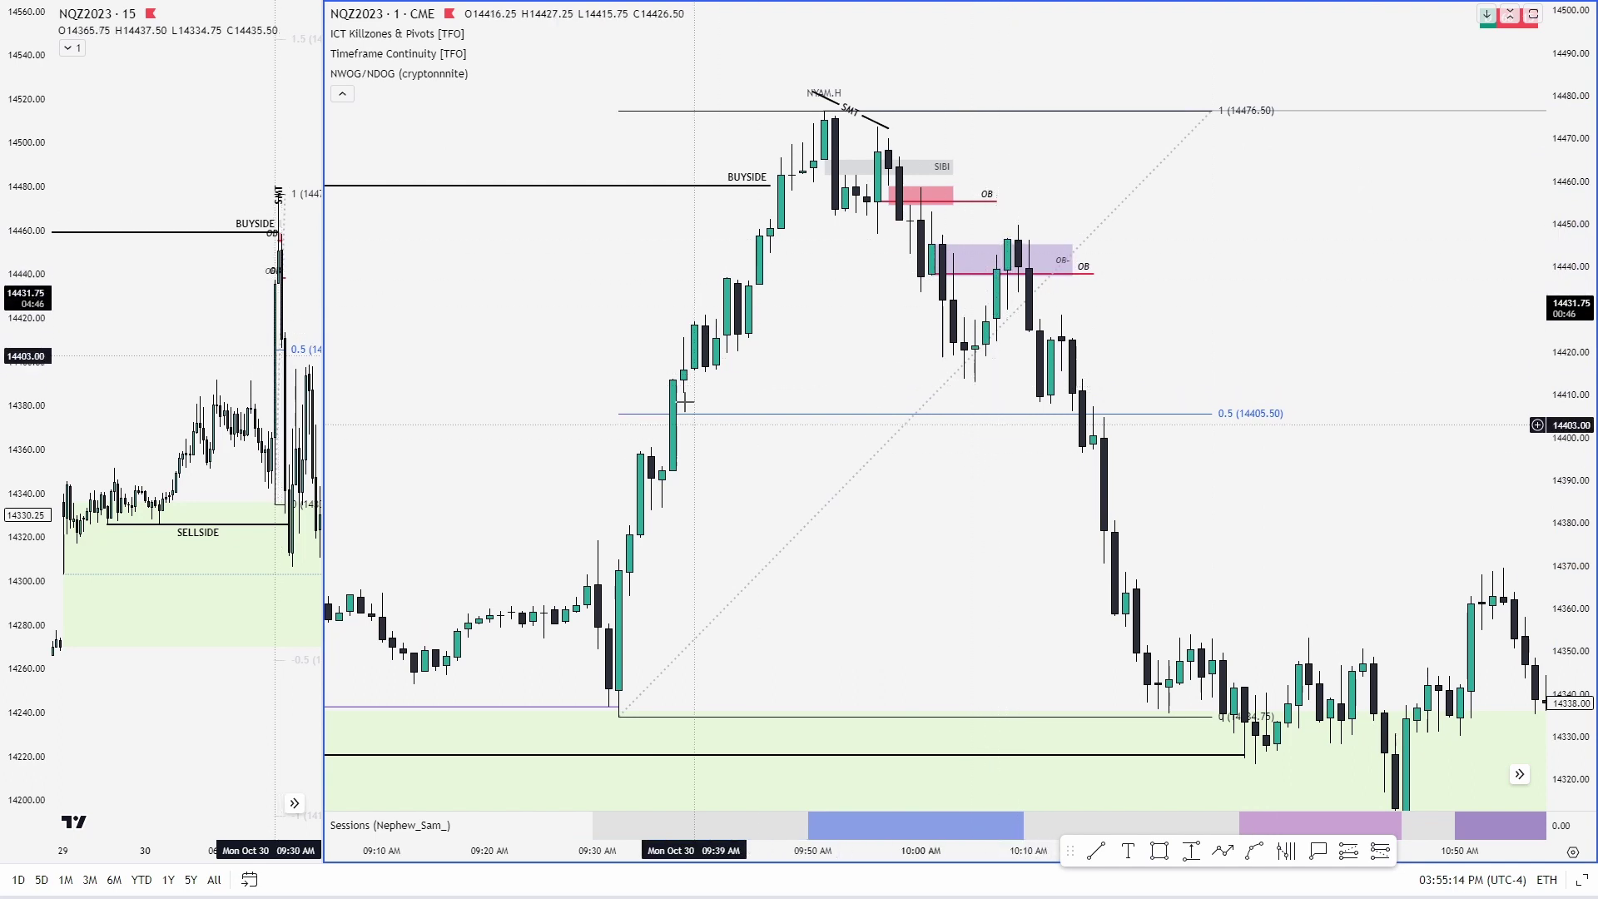
Draw a rectangle from 14410.50 to 14393.25 starting at 09:36, extend it past the decline through it, and apply the BISI template.
{"action": "left_click", "coordinate": [663, 467]}
{"action": "left_click", "coordinate": [684, 394]}
{"action": "left_click_drag", "start_coordinate": [683, 430], "coordinate": [1170, 431]}
{"action": "left_click", "coordinate": [1160, 15]}
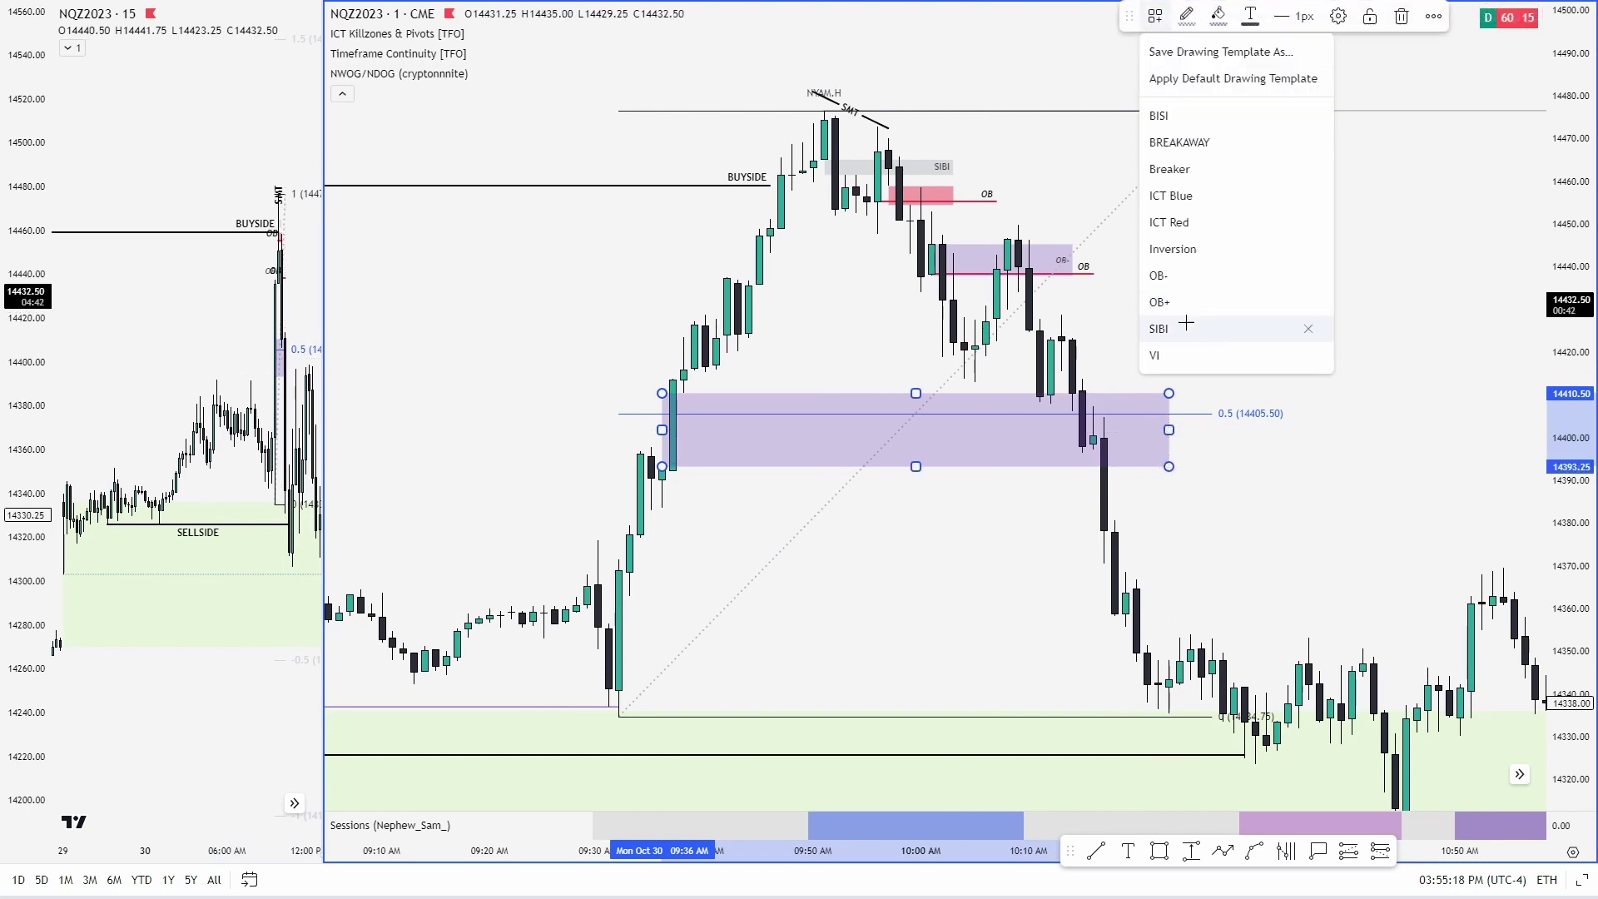
{"action": "left_click", "coordinate": [1169, 116]}
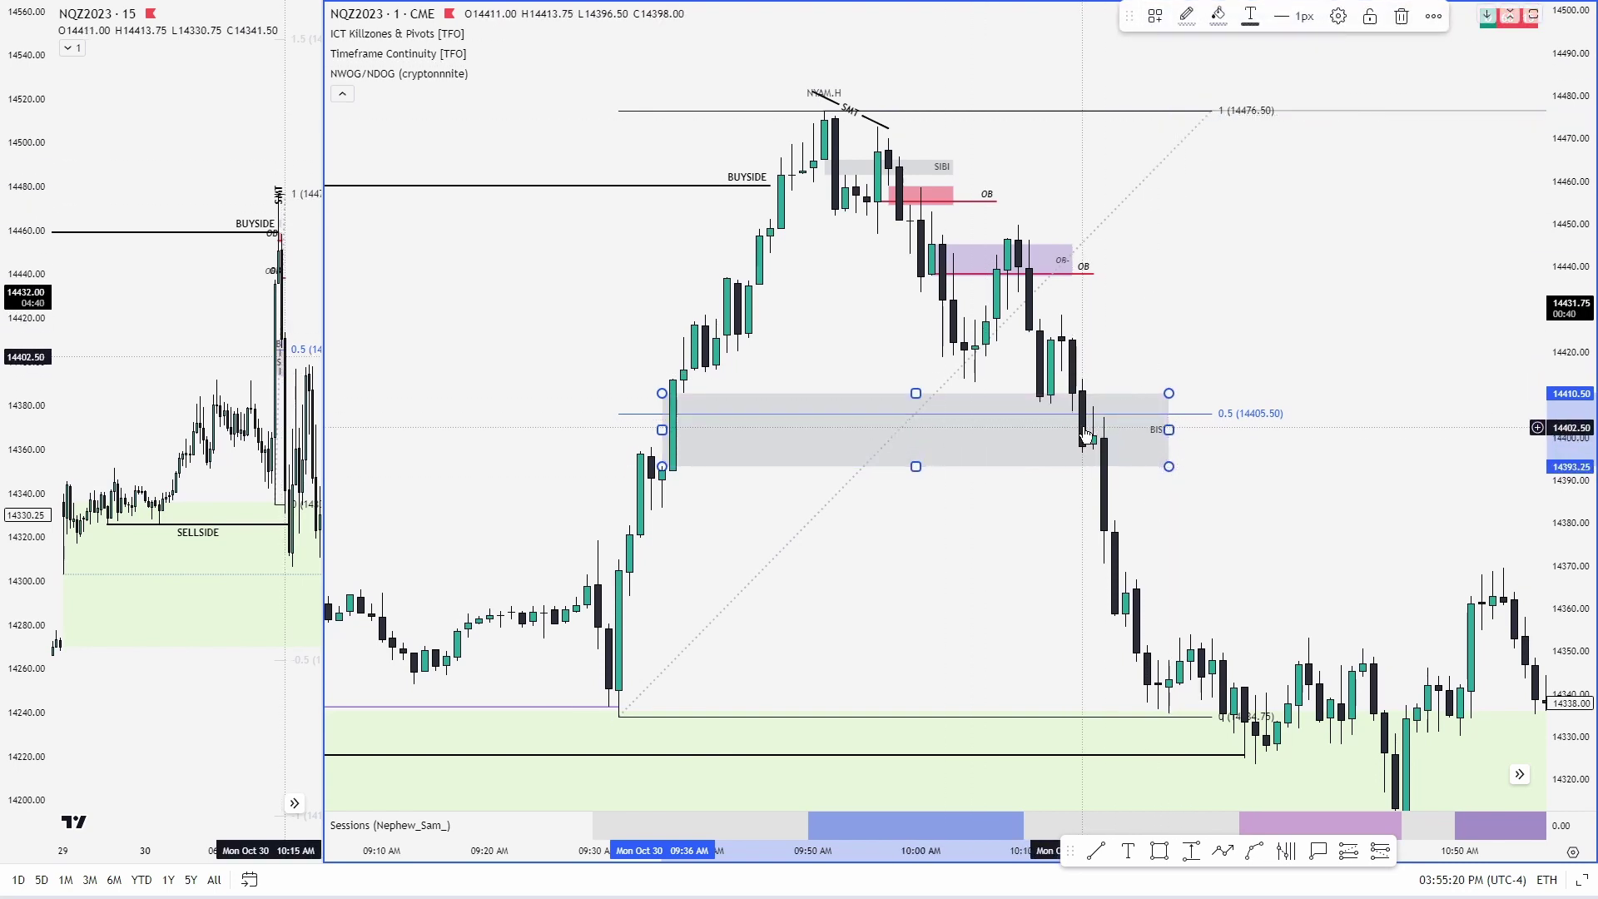
Draw a horizontal line at 14420.75 from the 10:05 candle and apply the ob template.
{"action": "left_click", "coordinate": [1015, 360]}
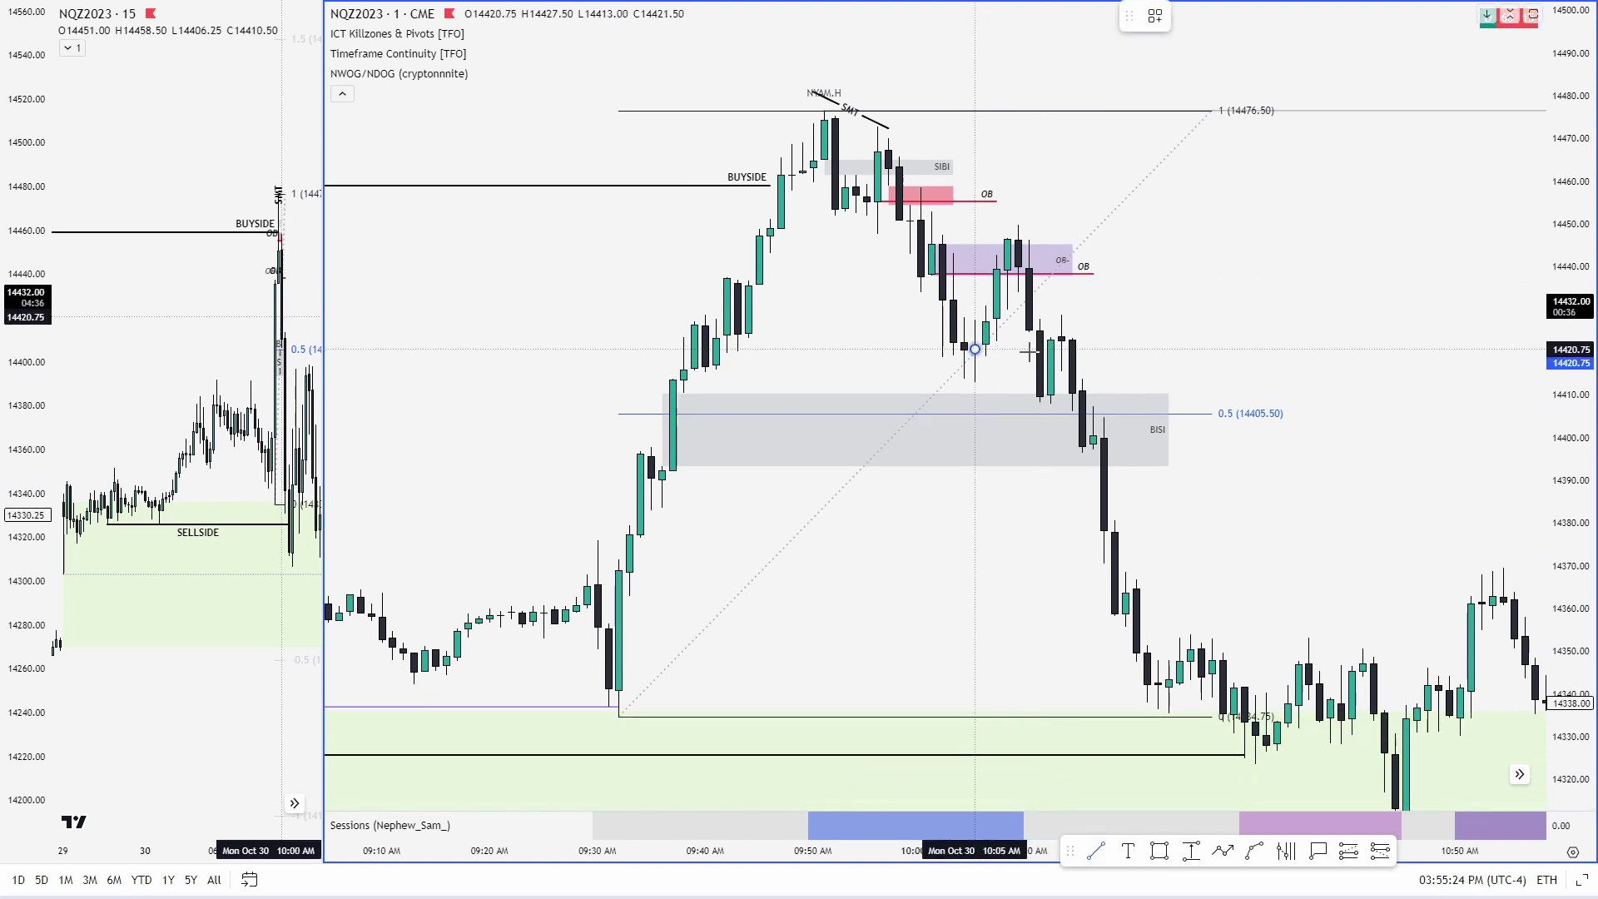
{"action": "left_click", "coordinate": [975, 349]}
{"action": "left_click", "coordinate": [1155, 16]}
{"action": "left_click", "coordinate": [1186, 225]}
{"action": "left_click", "coordinate": [1206, 323]}
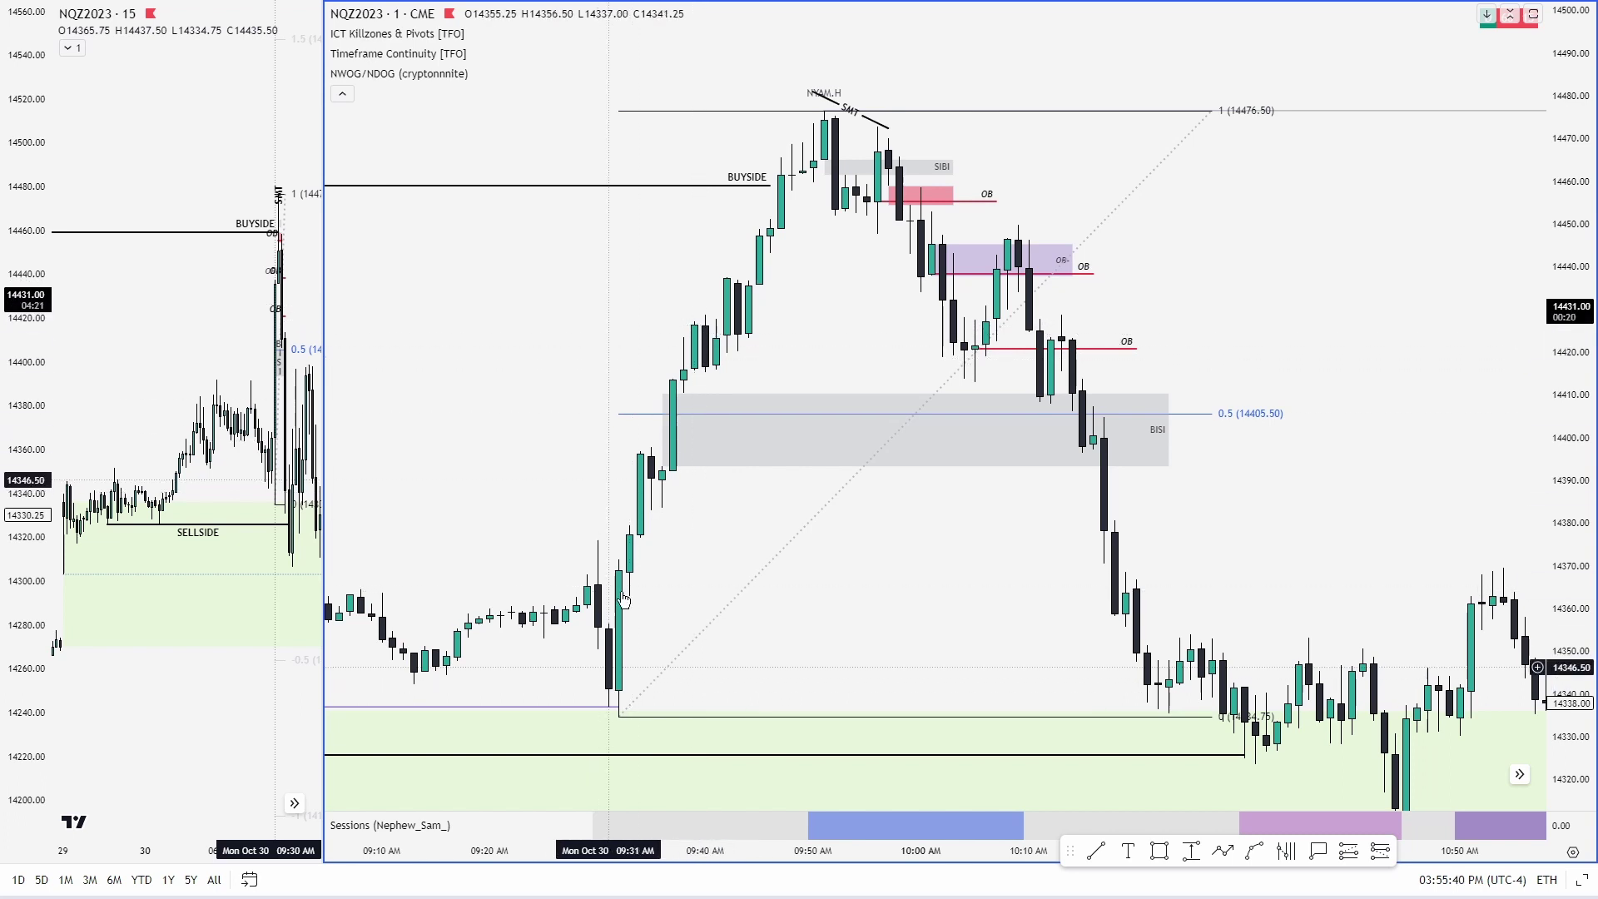
Draw a horizontal line at 14416.75 from the 09:40 candle and apply the OLD SELLING template.
{"action": "left_click", "coordinate": [705, 367]}
{"action": "left_click", "coordinate": [1155, 16]}
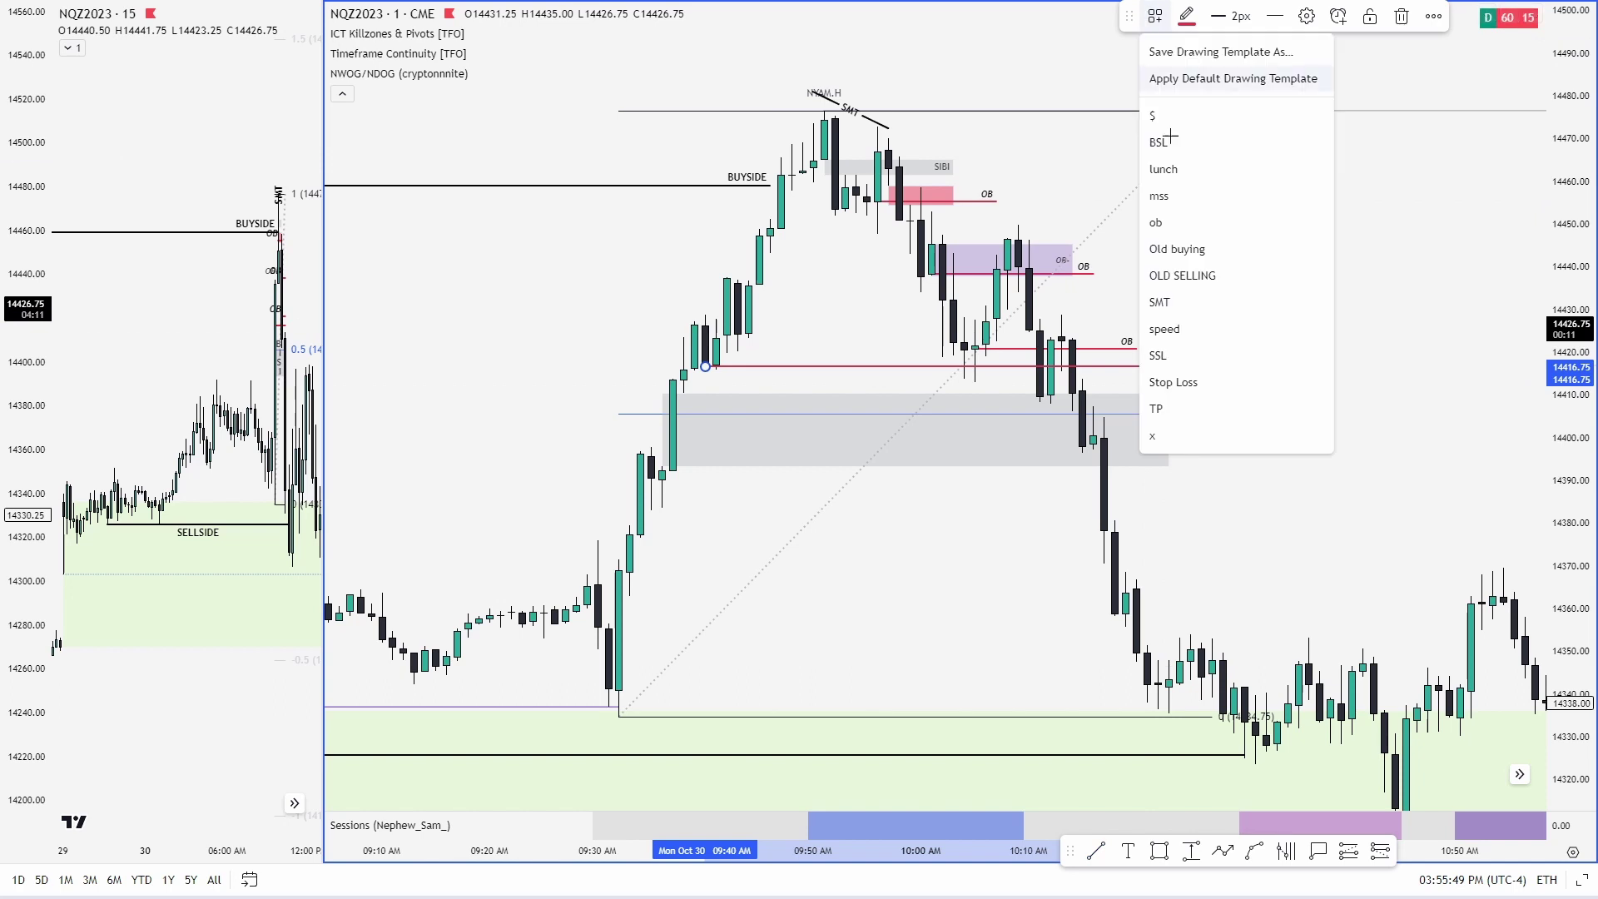
{"action": "left_click", "coordinate": [1185, 276]}
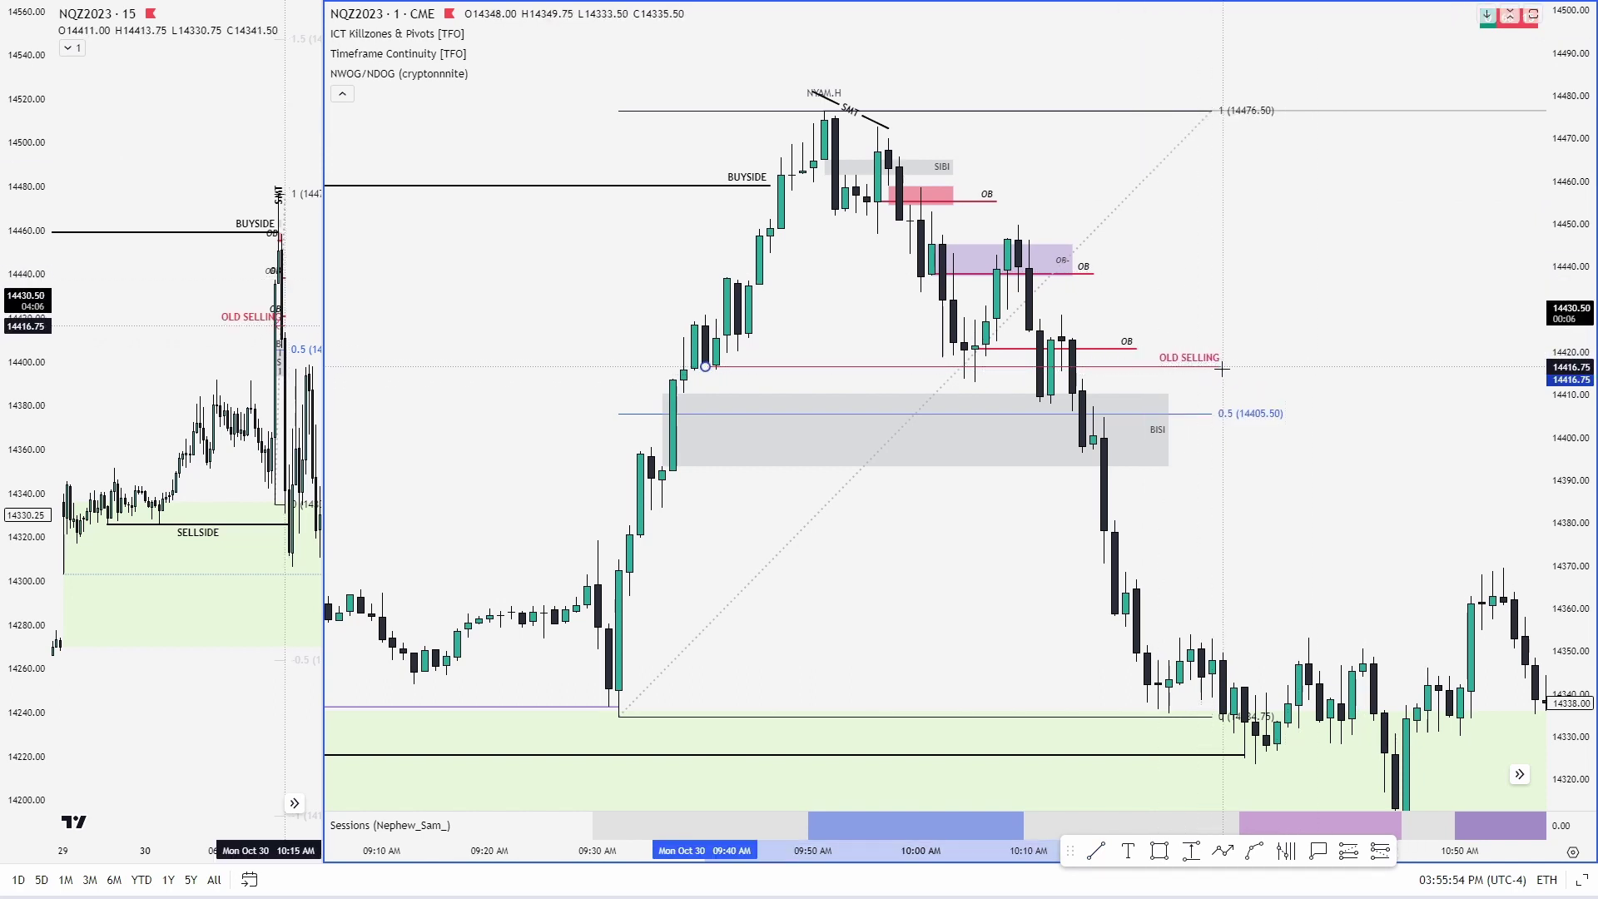
Draw a rectangle from 14434.00 to 14427.75 starting at 10:09 and apply the SIBI template.
{"action": "scroll", "coordinate": [990, 341], "scroll_direction": "up", "scroll_amount": 2}
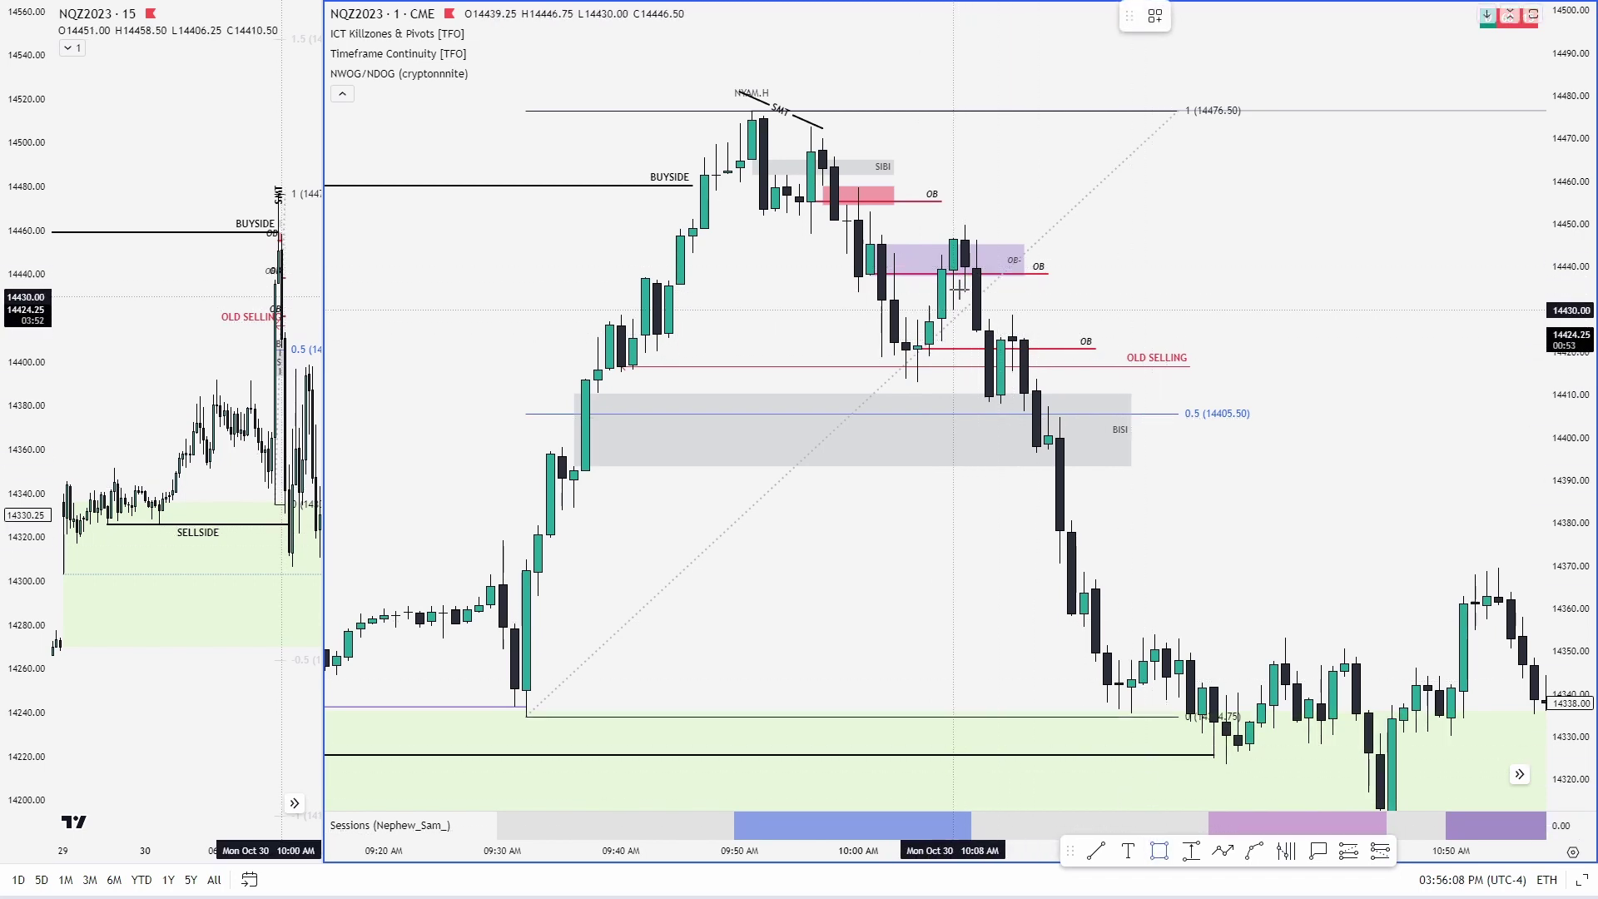
{"action": "left_click_drag", "start_coordinate": [989, 305], "coordinate": [1071, 305]}
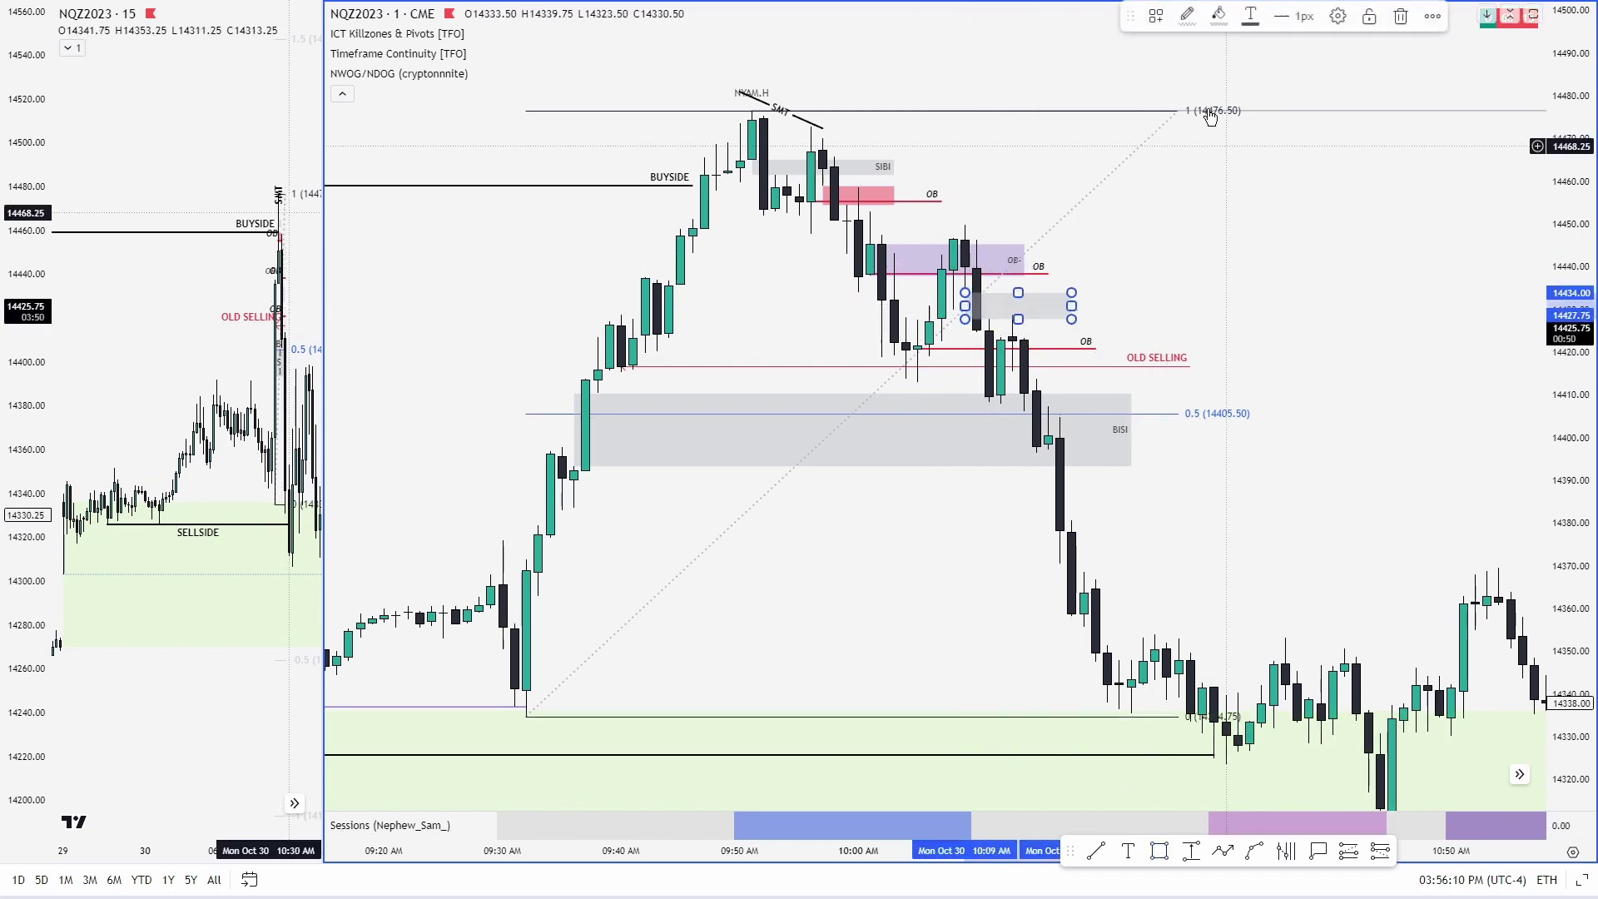
{"action": "left_click", "coordinate": [1155, 16]}
{"action": "left_click", "coordinate": [1163, 328]}
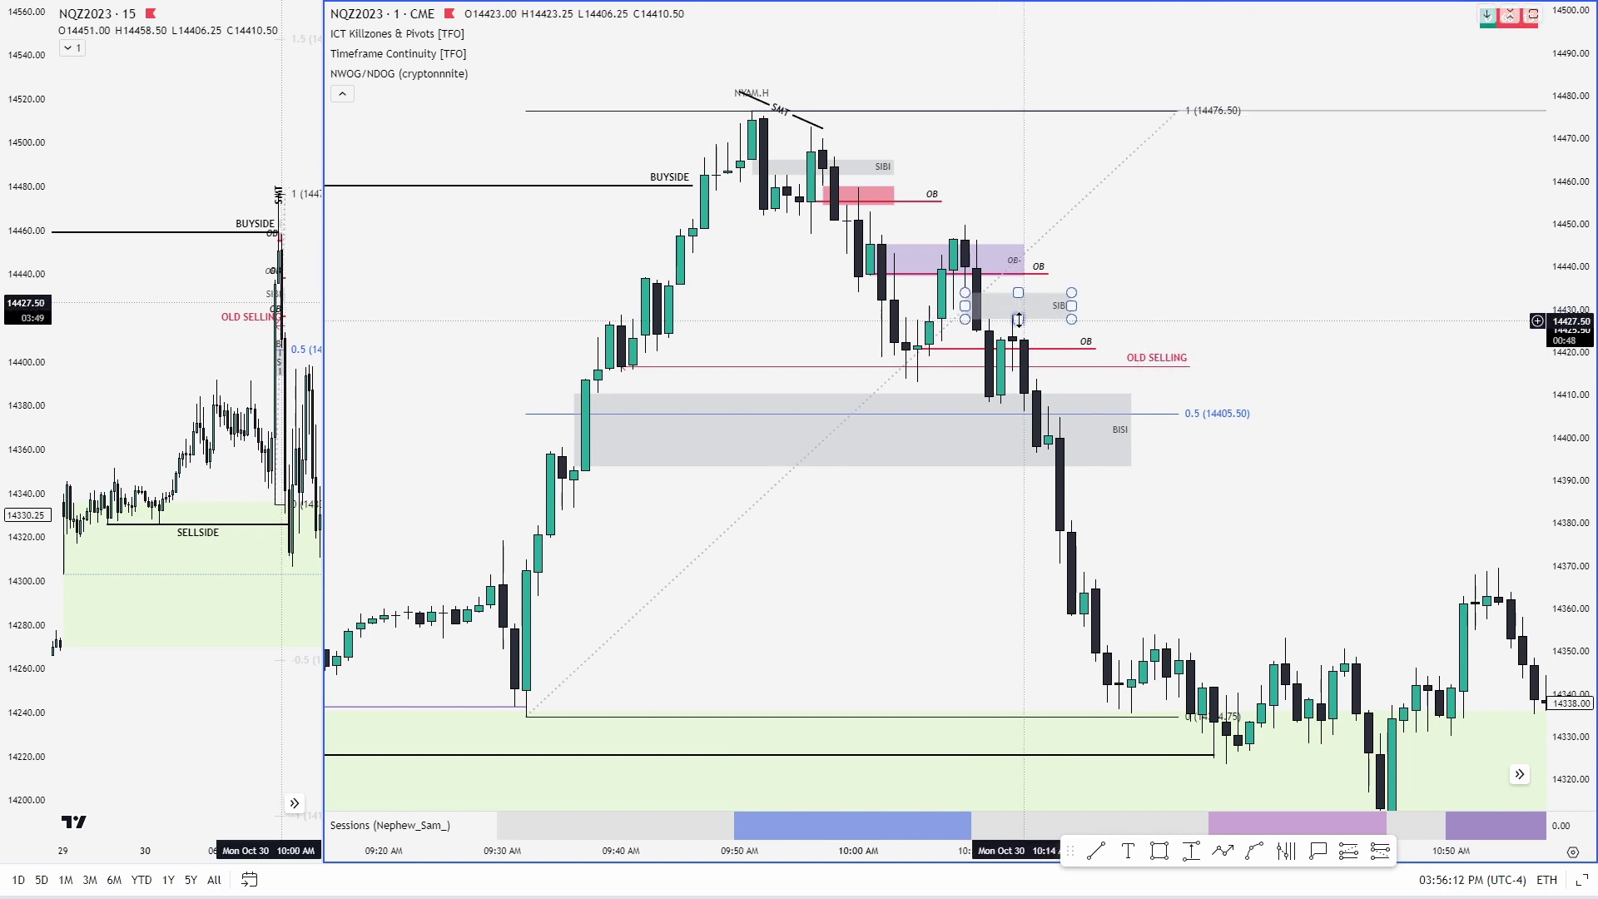
Turn on the dashed middle line of the BISI rectangle.
{"action": "left_click_drag", "start_coordinate": [1563, 394], "coordinate": [1030, 352]}
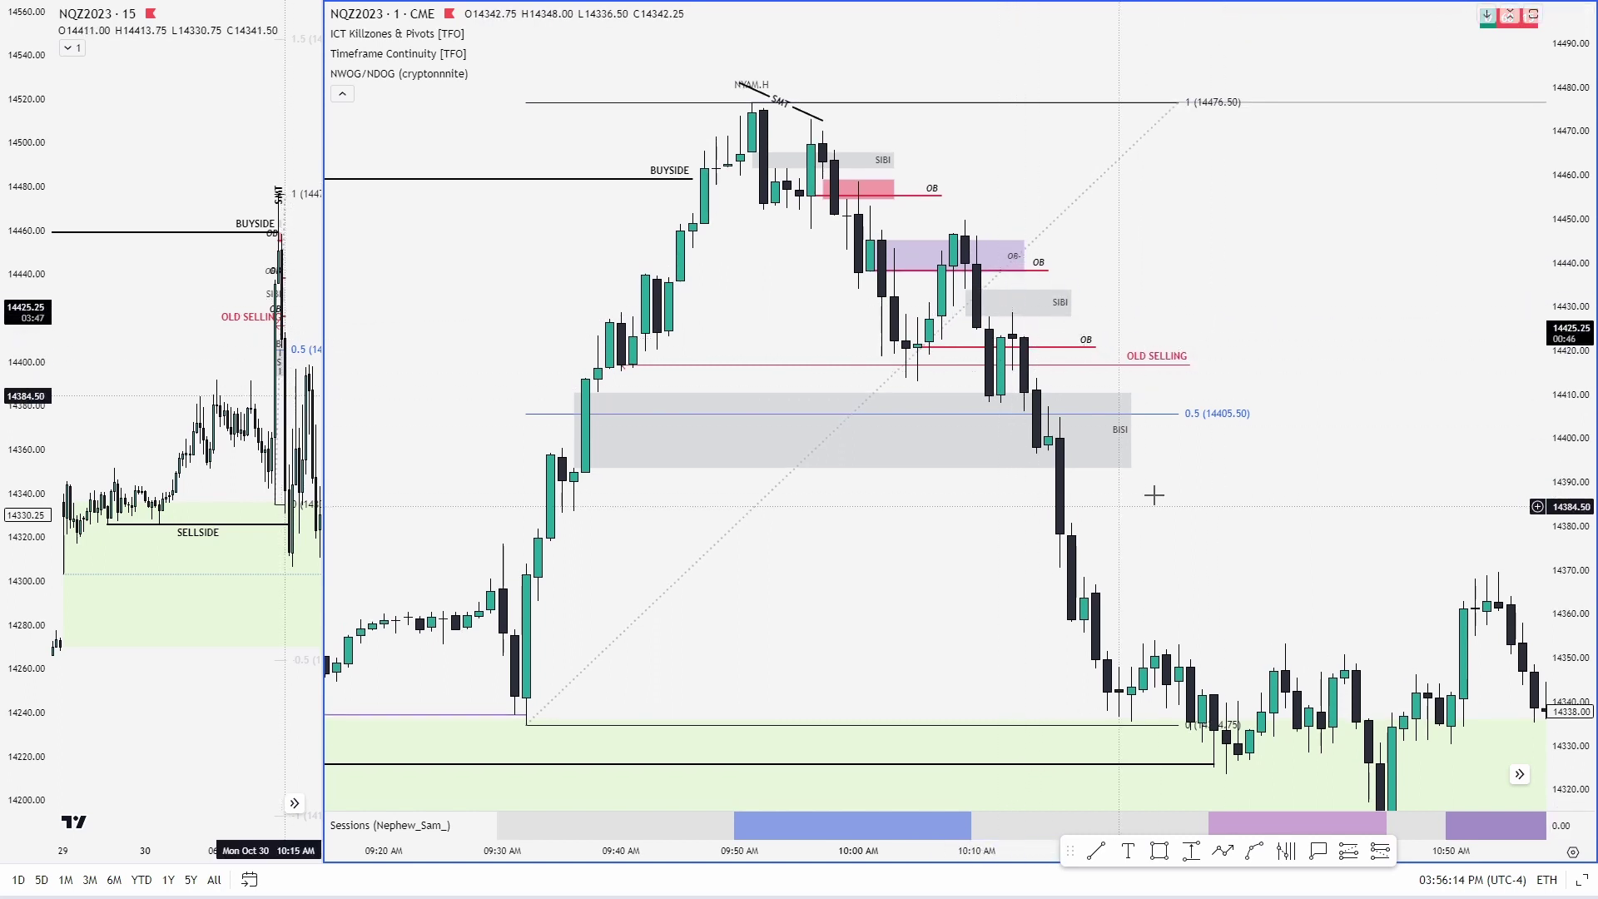
{"action": "left_click_drag", "start_coordinate": [1187, 431], "coordinate": [1208, 408]}
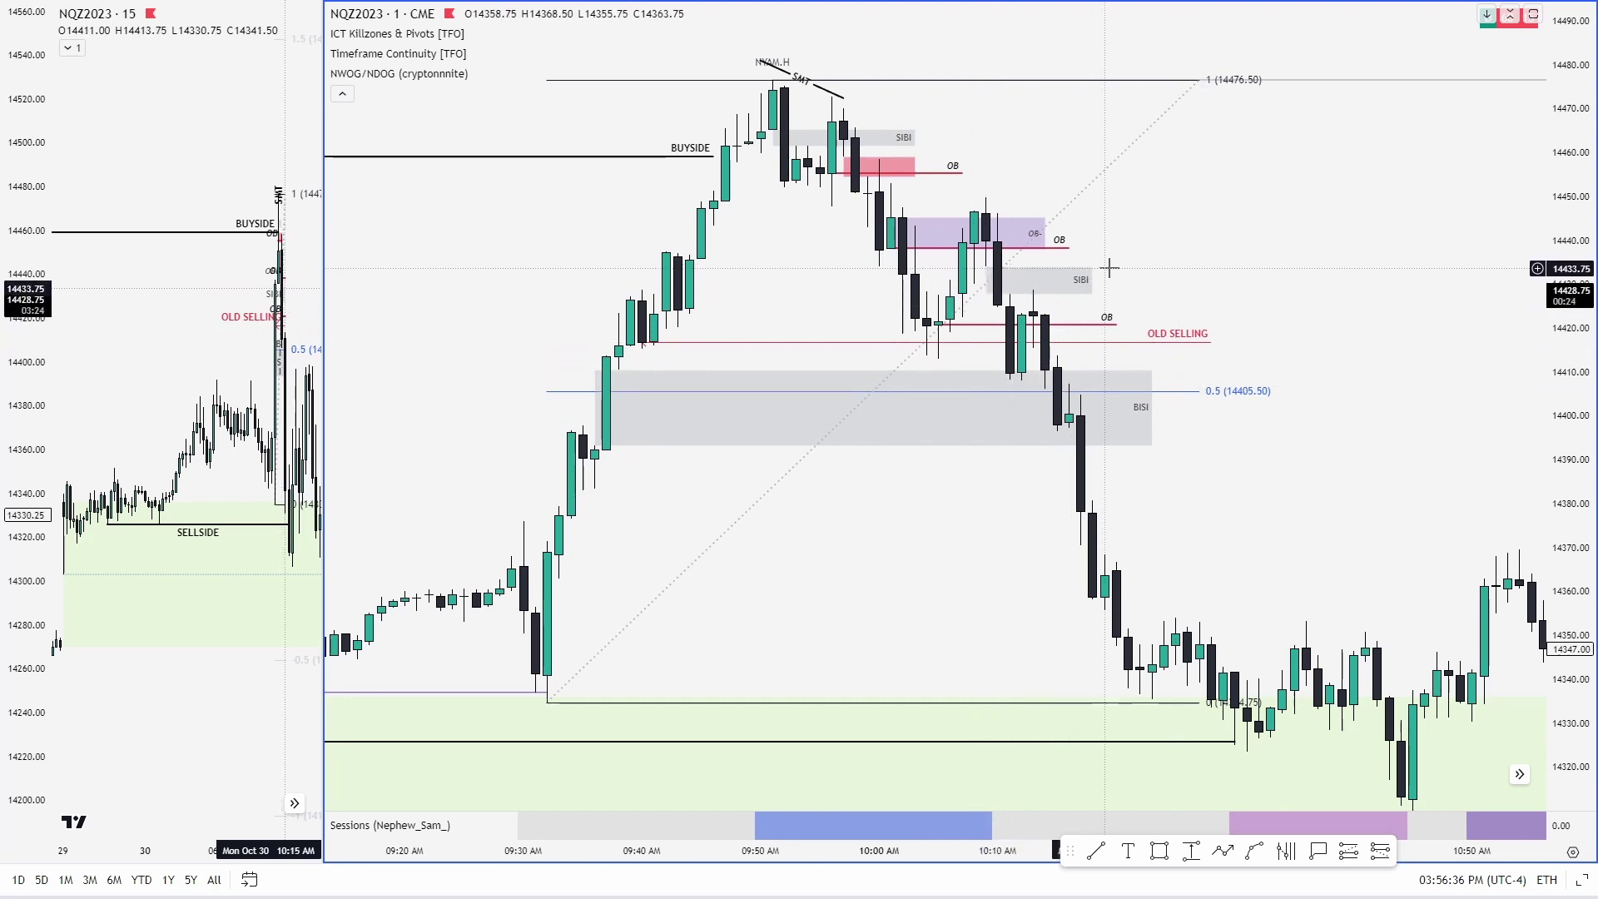
{"action": "left_click_drag", "start_coordinate": [1178, 263], "coordinate": [1184, 251]}
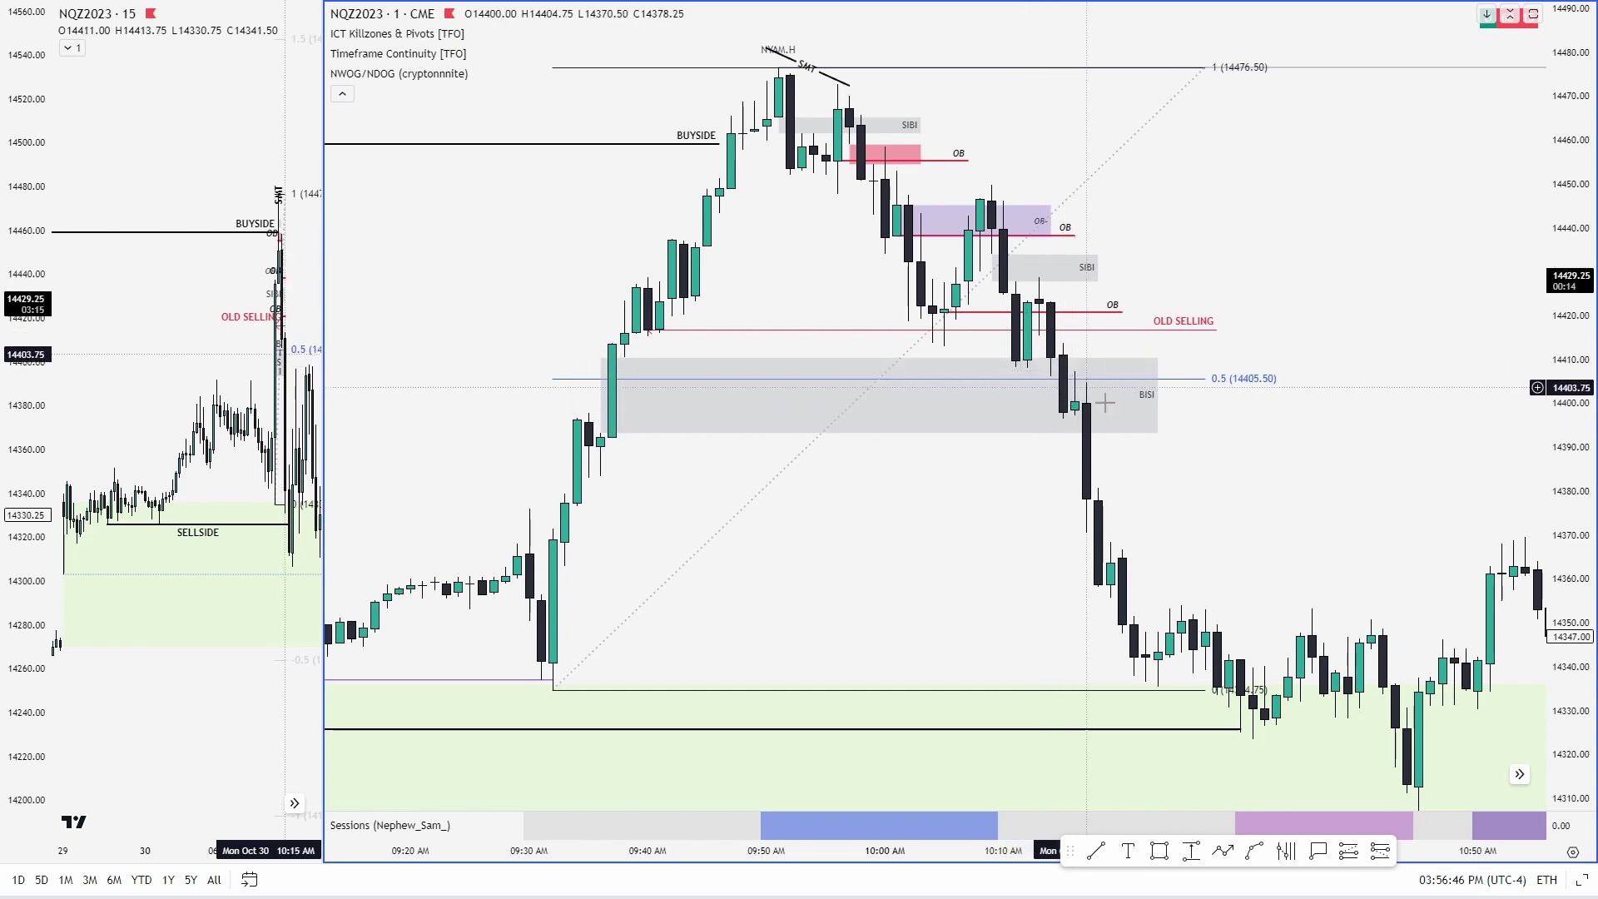
{"action": "left_click", "coordinate": [1149, 398]}
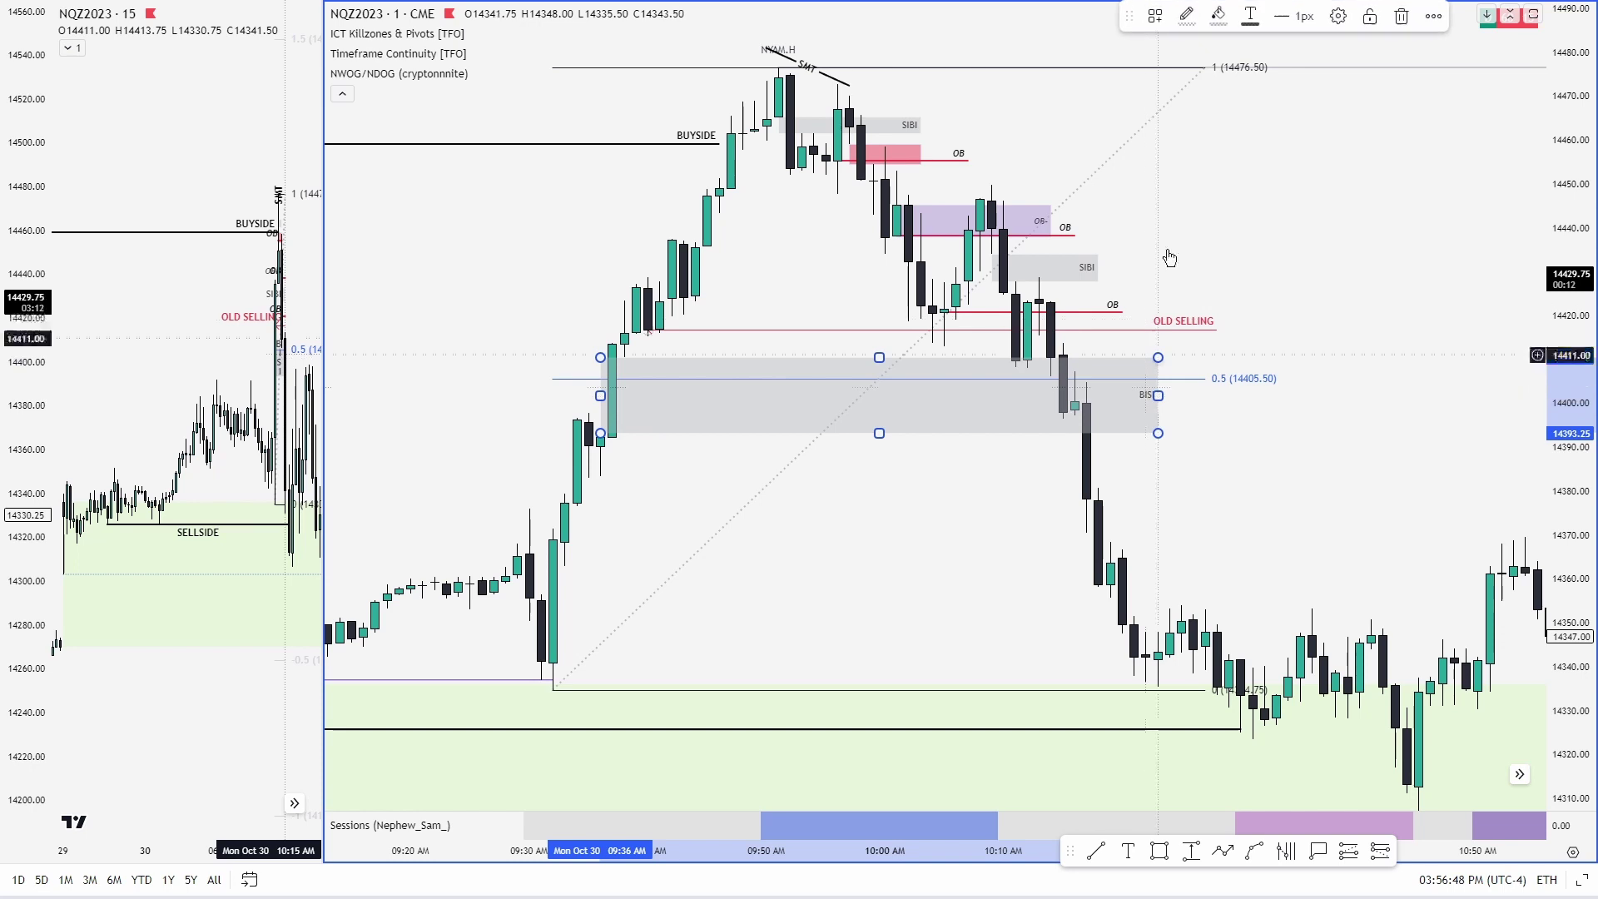
{"action": "left_click", "coordinate": [1332, 15]}
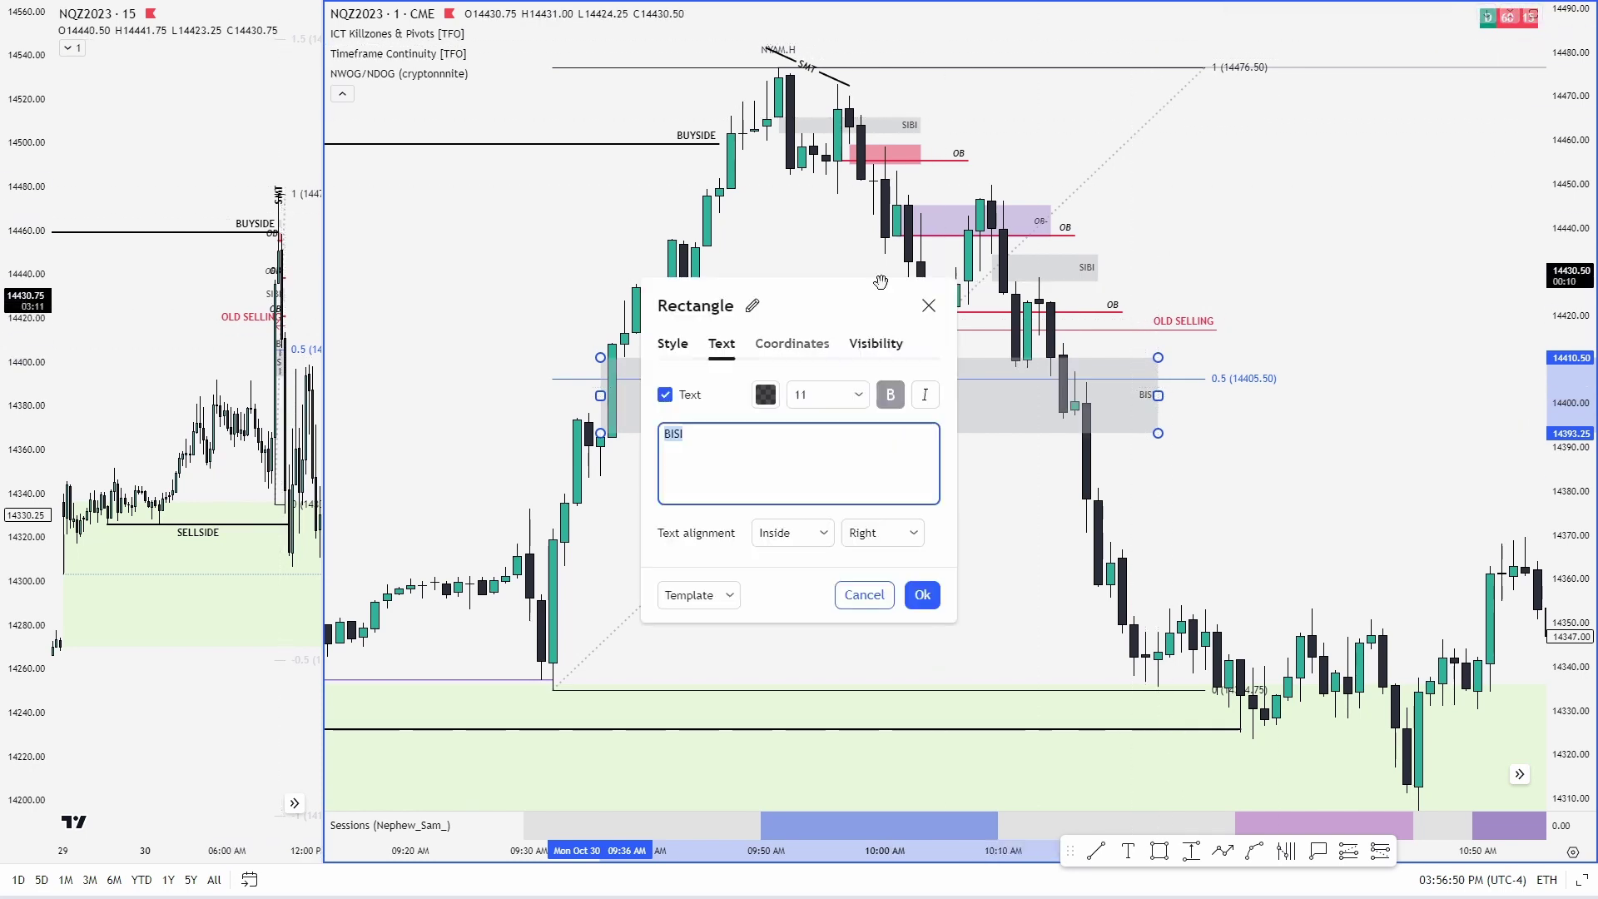
{"action": "left_click", "coordinate": [673, 344]}
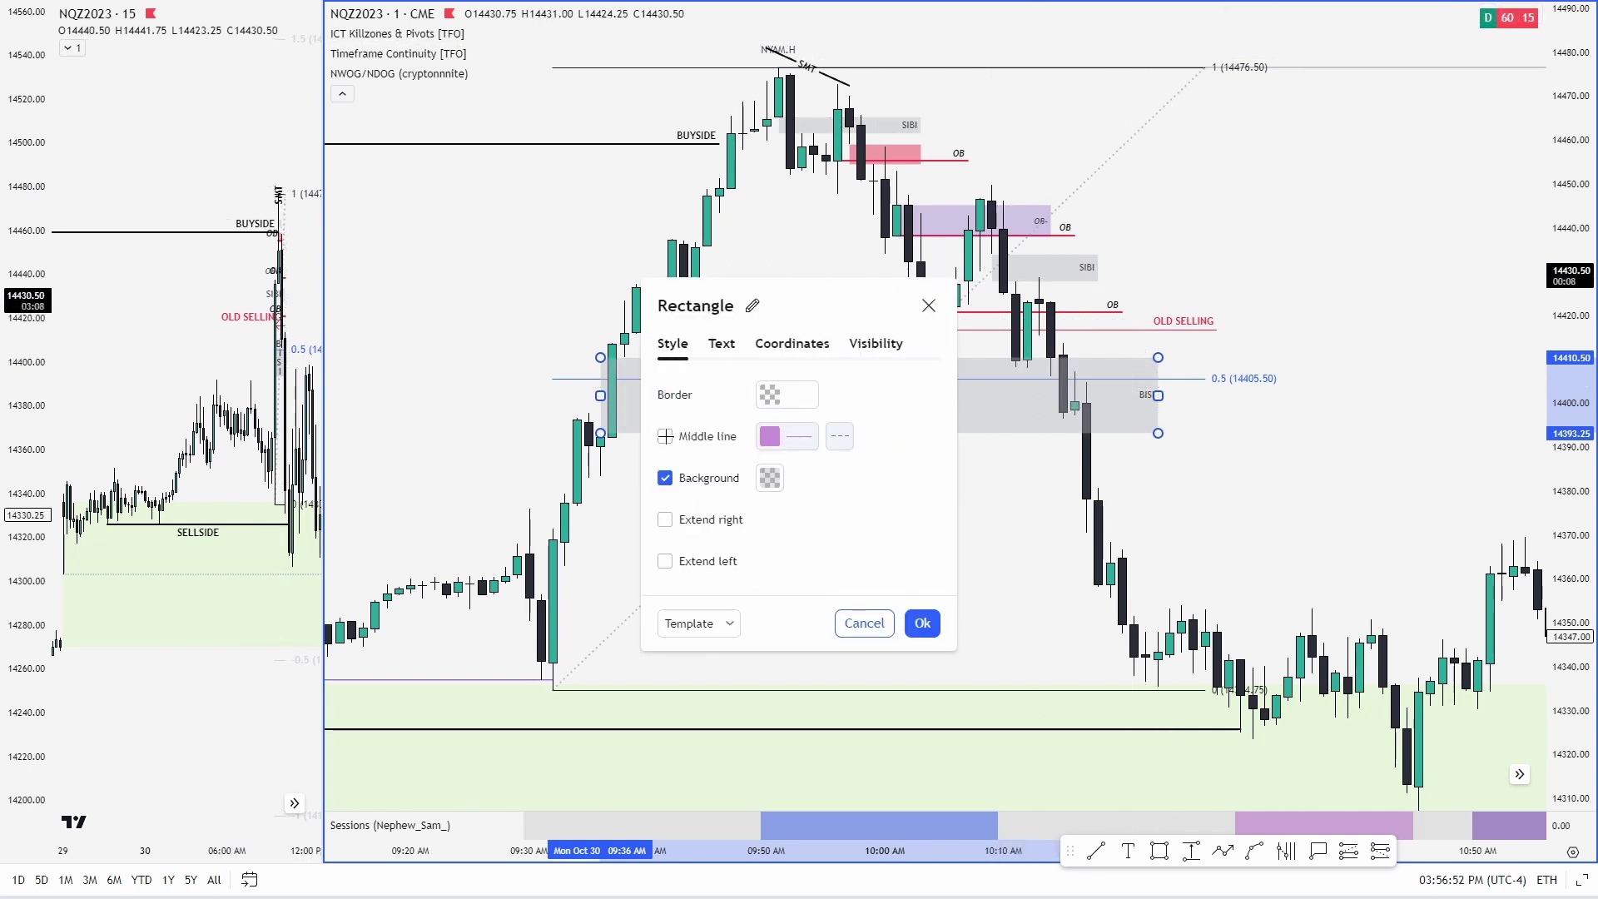
{"action": "left_click", "coordinate": [920, 623]}
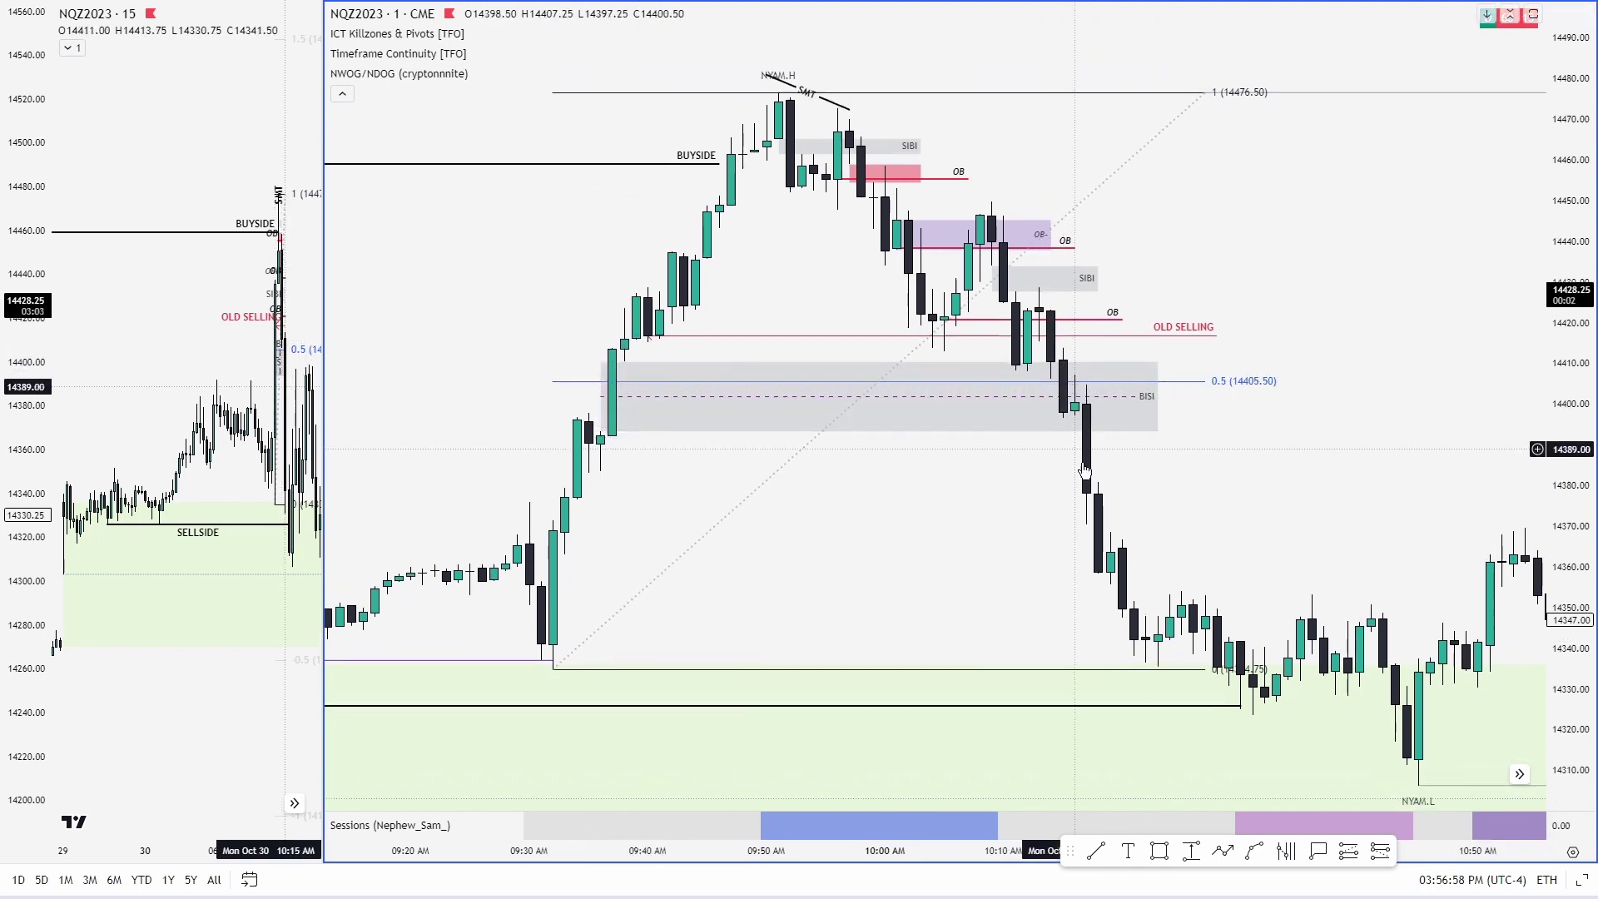
Measure the price range from the 14438.25 OB line at 10:07 down to the BISI rectangle's middle line.
{"action": "scroll", "coordinate": [1052, 653], "scroll_direction": "down", "scroll_amount": 1}
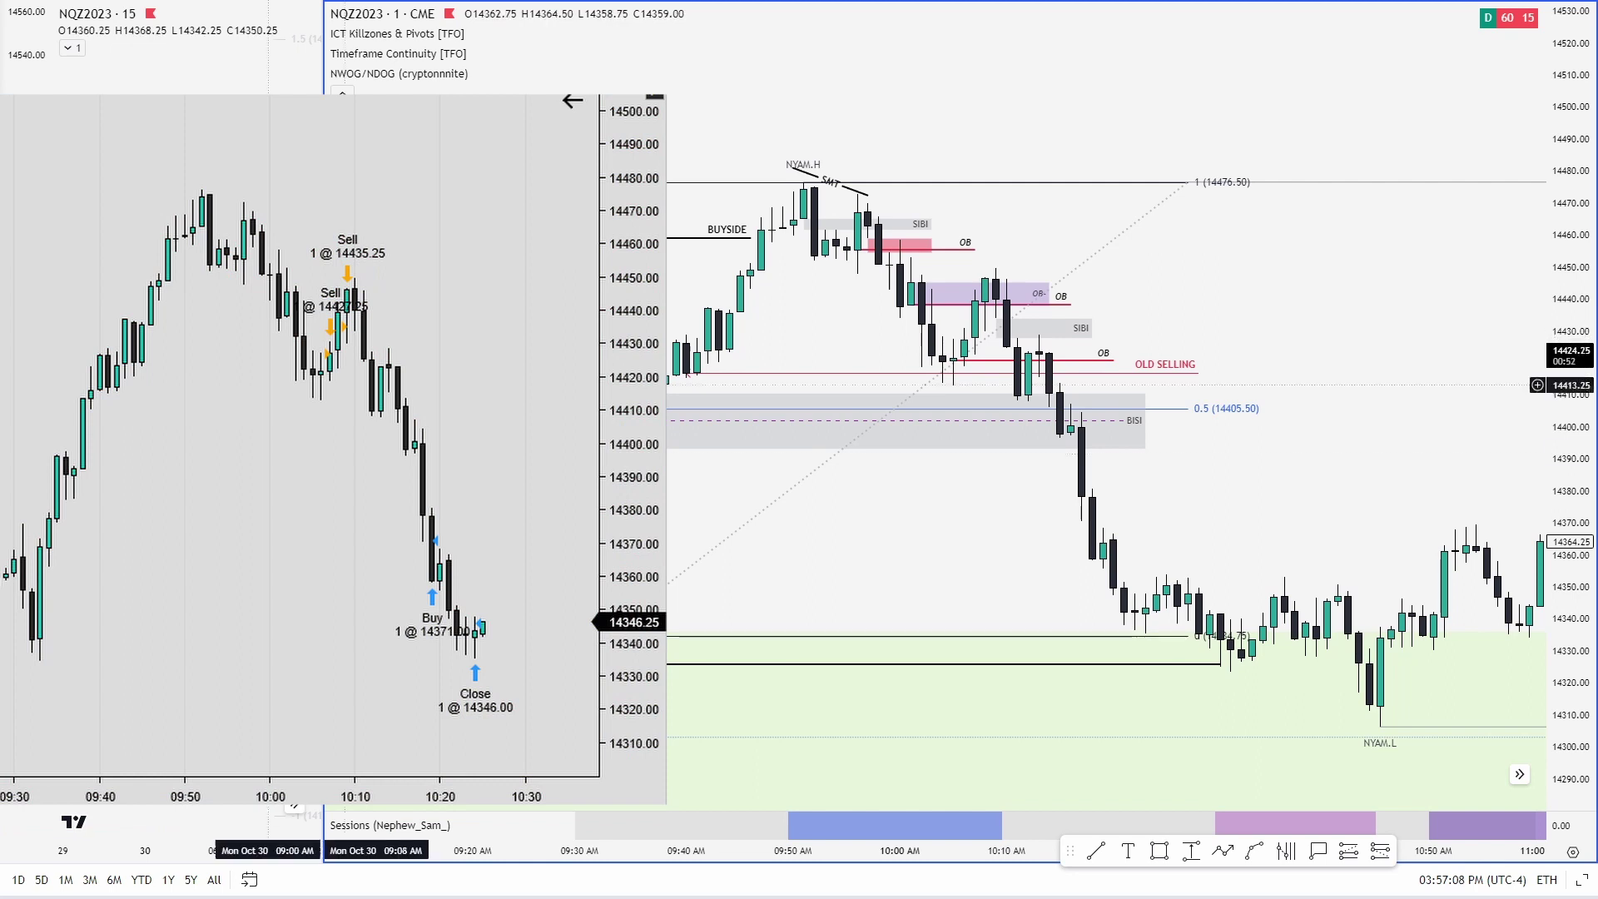
{"action": "left_click_drag", "start_coordinate": [1539, 454], "coordinate": [1541, 407]}
{"action": "left_click_drag", "start_coordinate": [1561, 443], "coordinate": [1562, 292]}
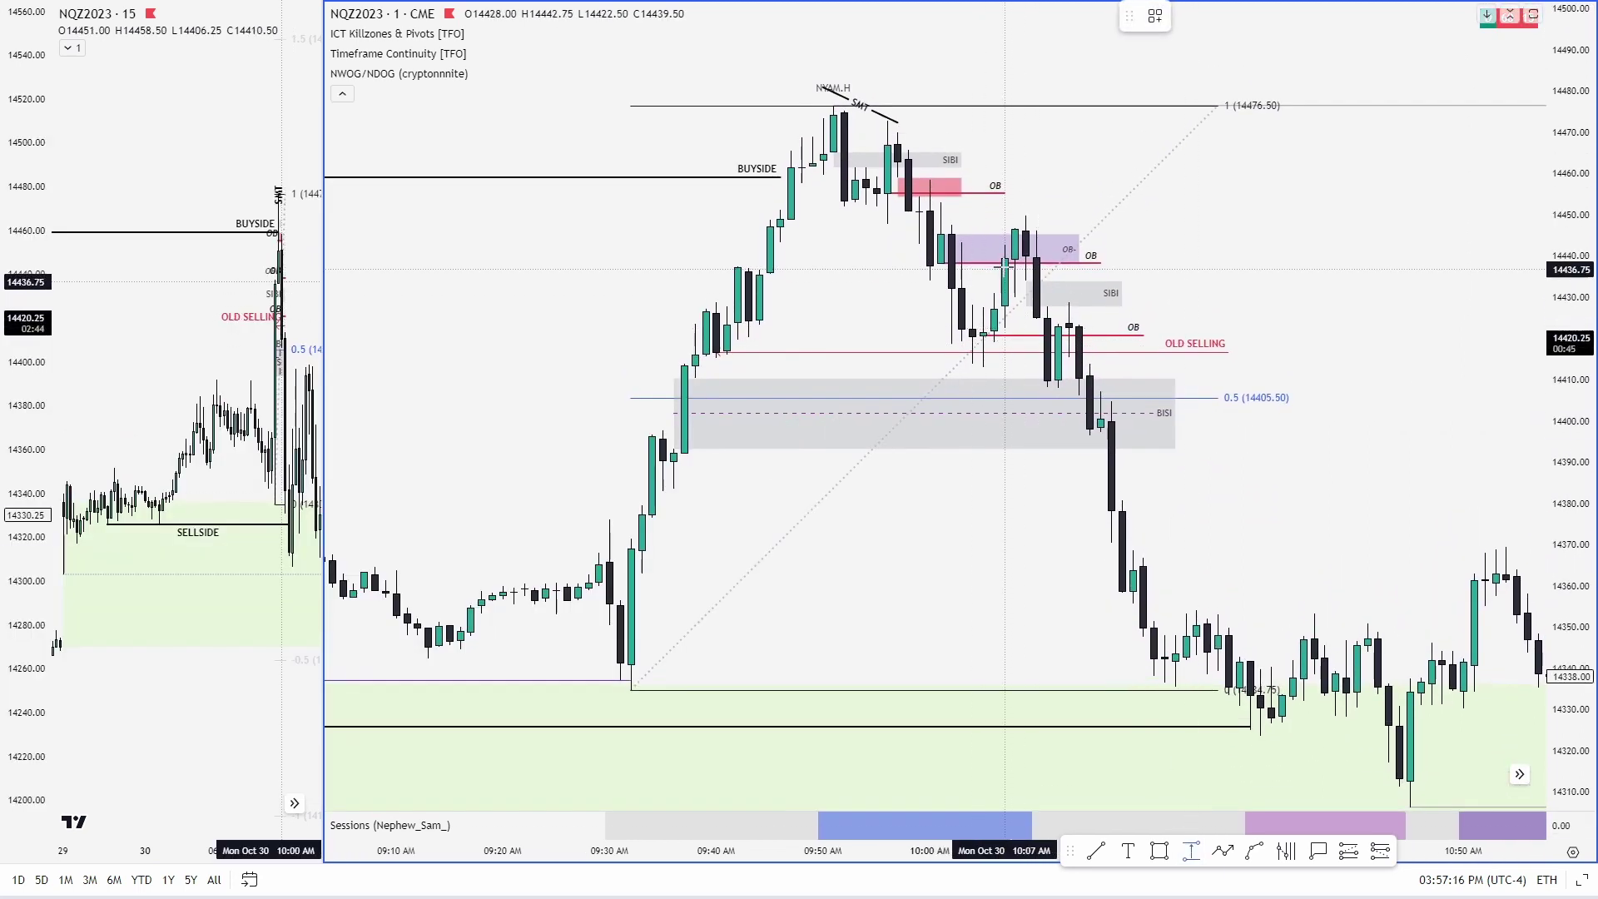
{"action": "left_click", "coordinate": [1005, 264], "text": "shift"}
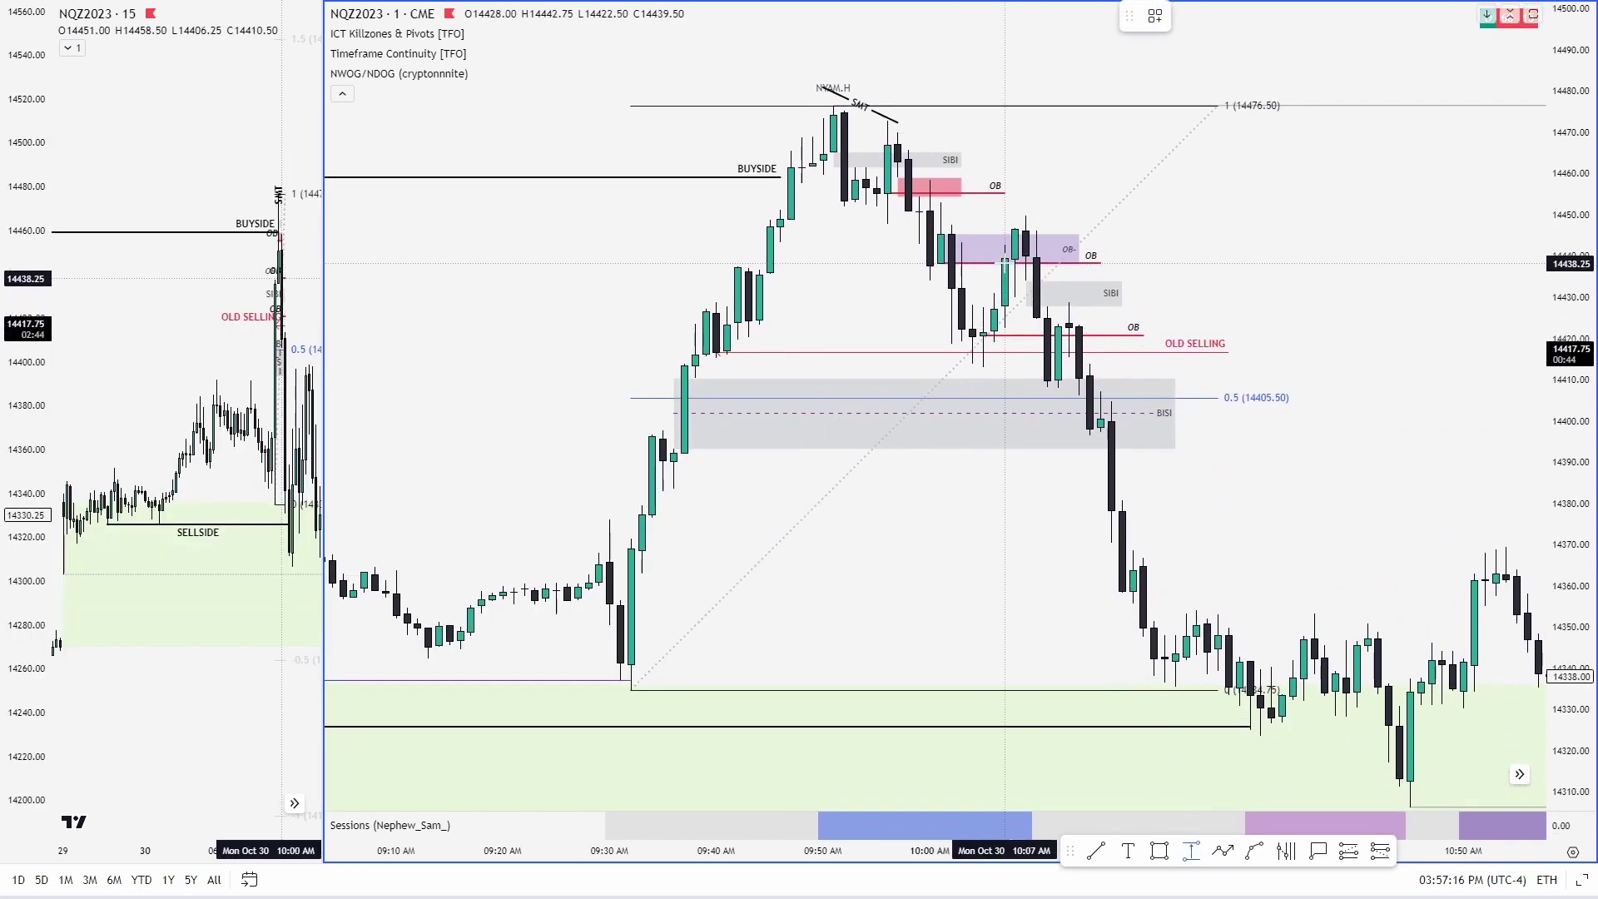
{"action": "left_click", "coordinate": [1005, 408]}
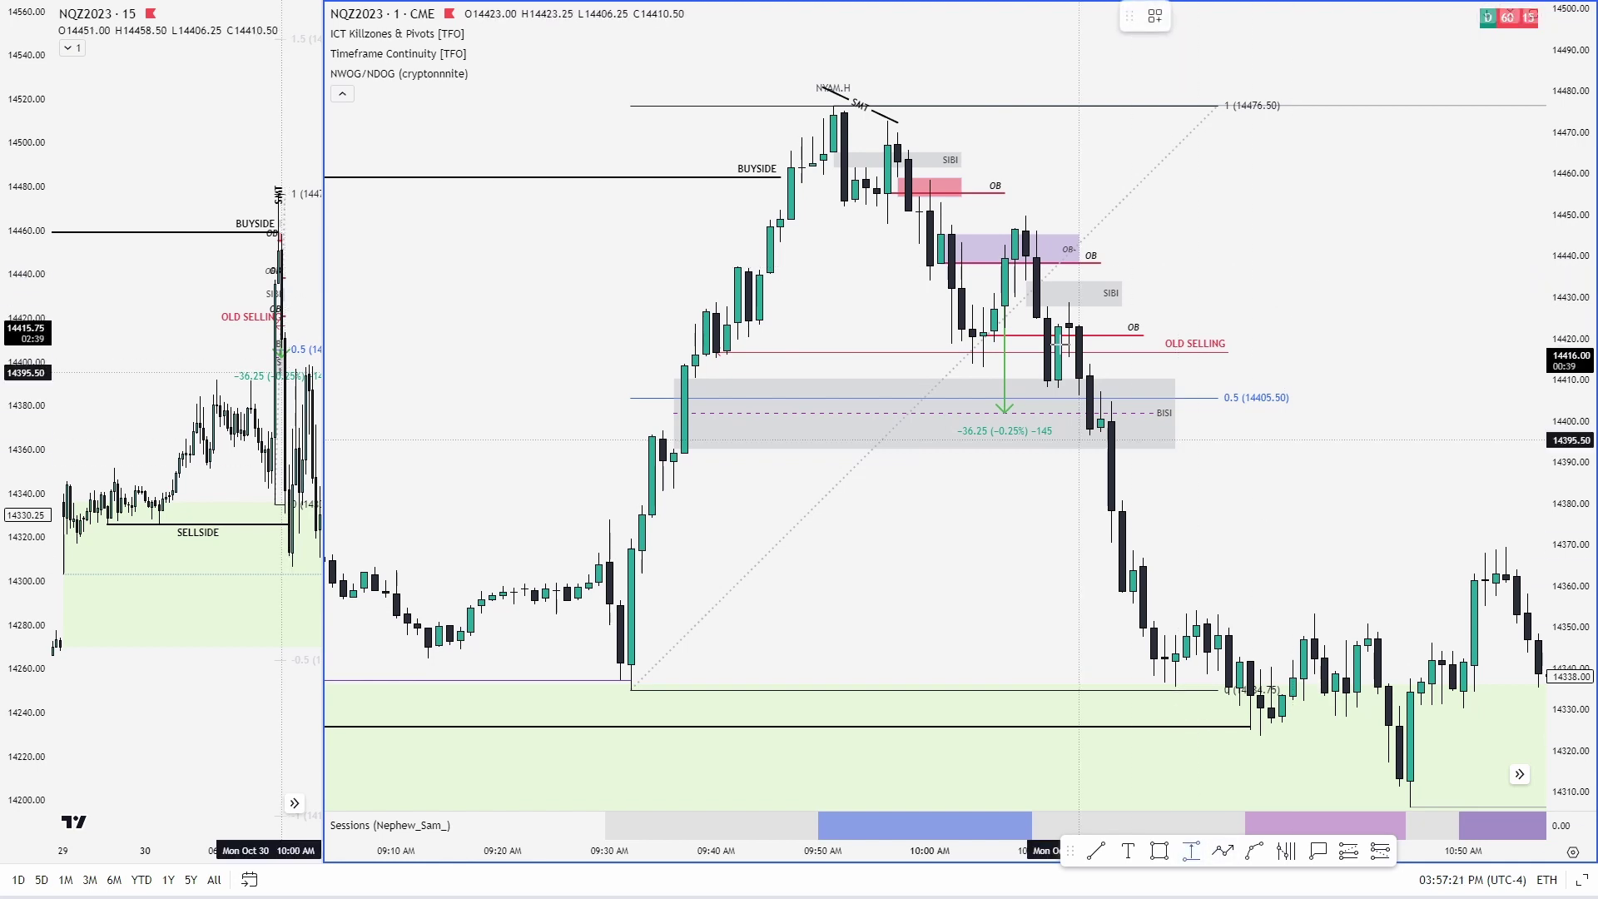
{"action": "left_click", "coordinate": [1005, 263], "text": "shift"}
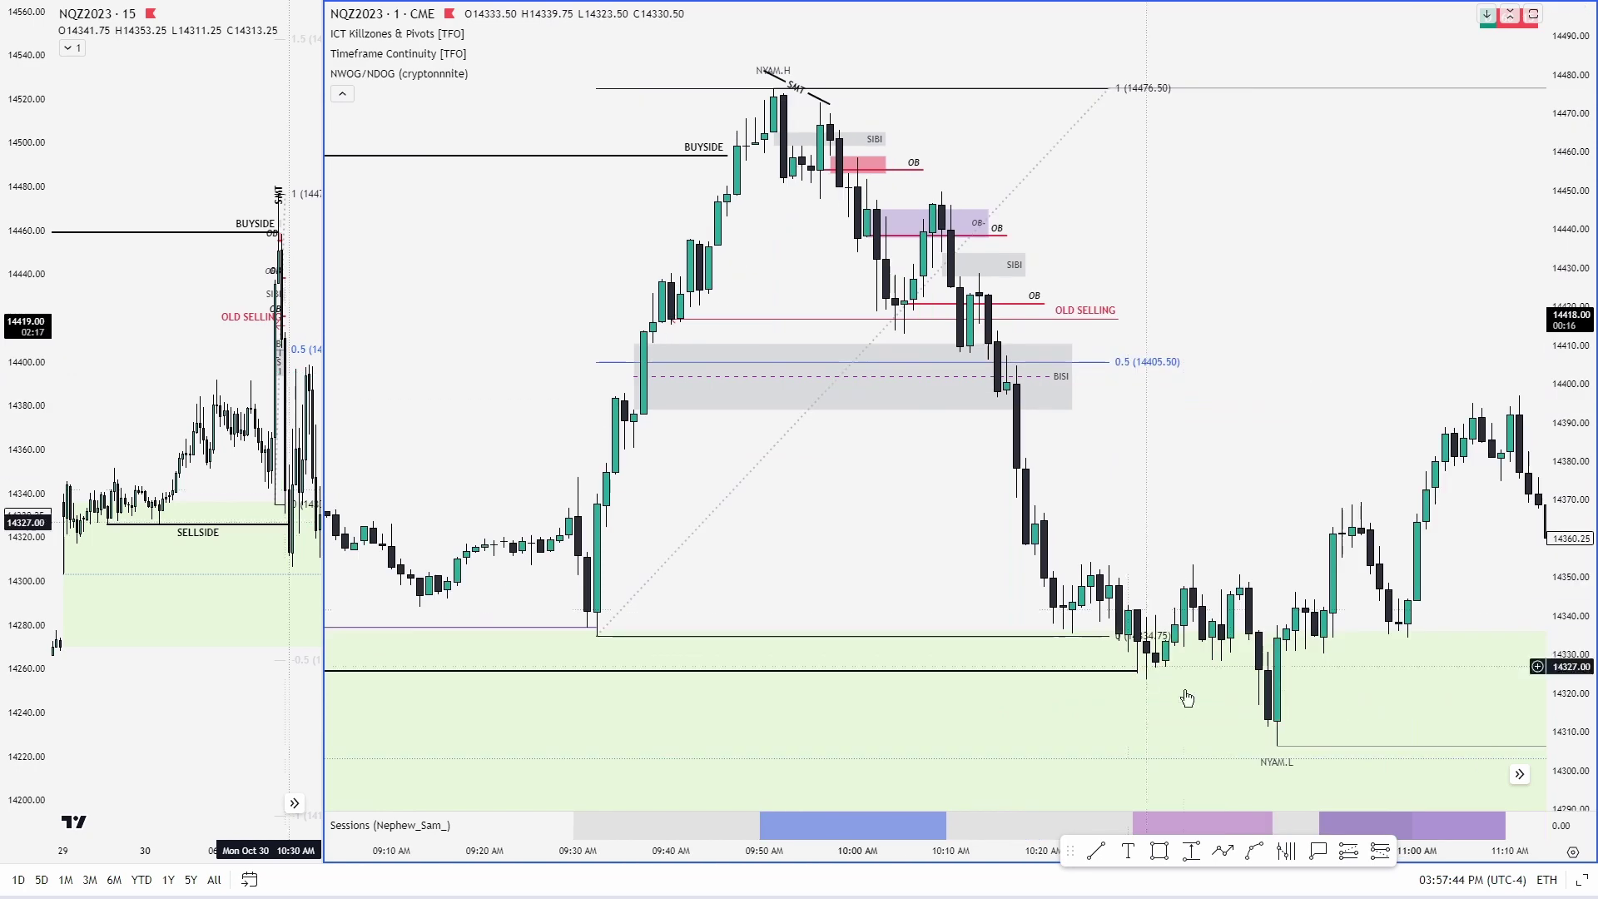
Draw a Fibonacci retracement from the 14476.50 NY AM high at 09:51 to the 14306.25 NY AM low.
{"action": "left_click_drag", "start_coordinate": [1152, 688], "coordinate": [905, 435]}
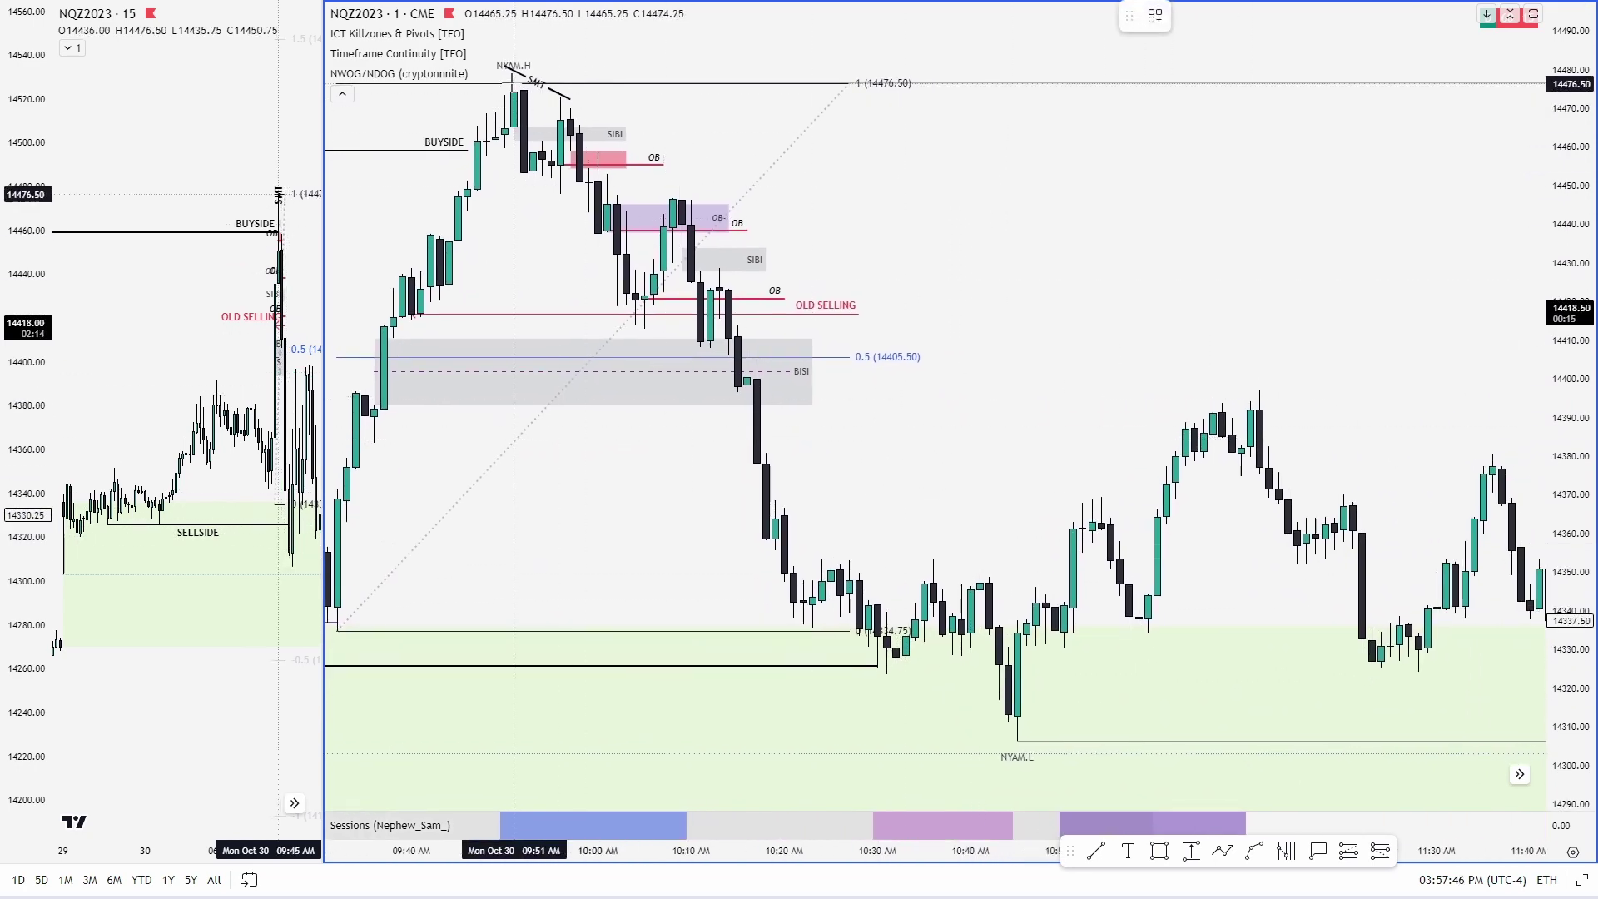
{"action": "left_click", "coordinate": [1015, 740]}
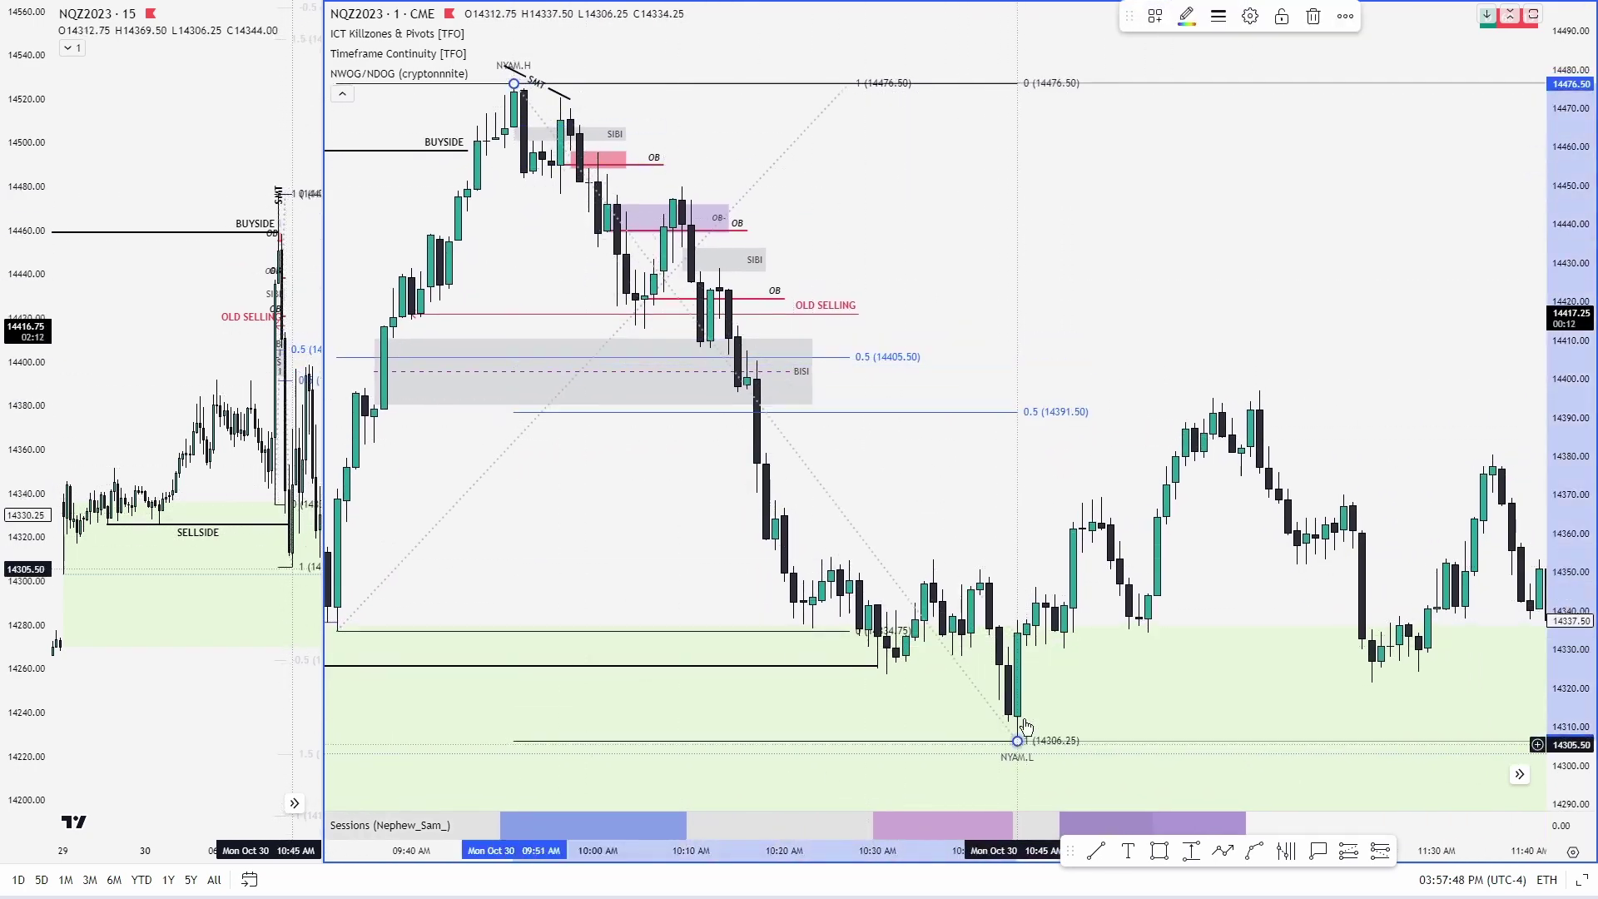
Extend the BISI rectangle to just past the rebound peak after 11:00 and apply the inversion template.
{"action": "scroll", "coordinate": [1199, 335], "scroll_direction": "down", "scroll_amount": 3}
{"action": "left_click_drag", "start_coordinate": [1219, 124], "coordinate": [1213, 300]}
{"action": "left_click", "coordinate": [1319, 344]}
{"action": "left_click_drag", "start_coordinate": [1320, 342], "coordinate": [1256, 127]}
{"action": "scroll", "coordinate": [1332, 296], "scroll_direction": "up", "scroll_amount": 3}
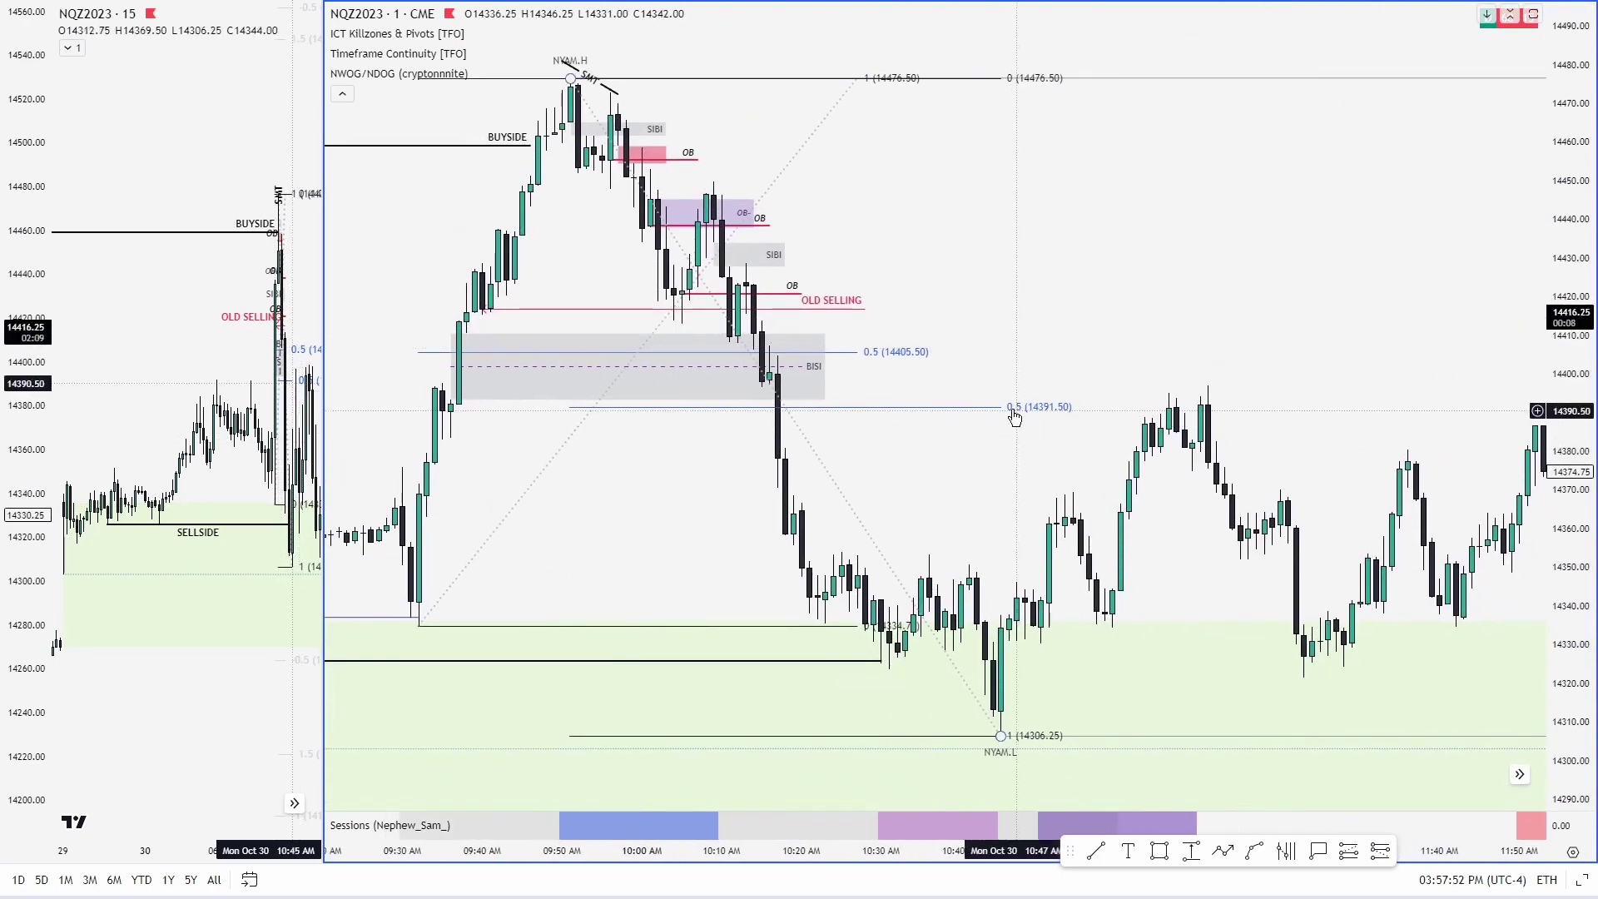
{"action": "left_click", "coordinate": [1160, 850]}
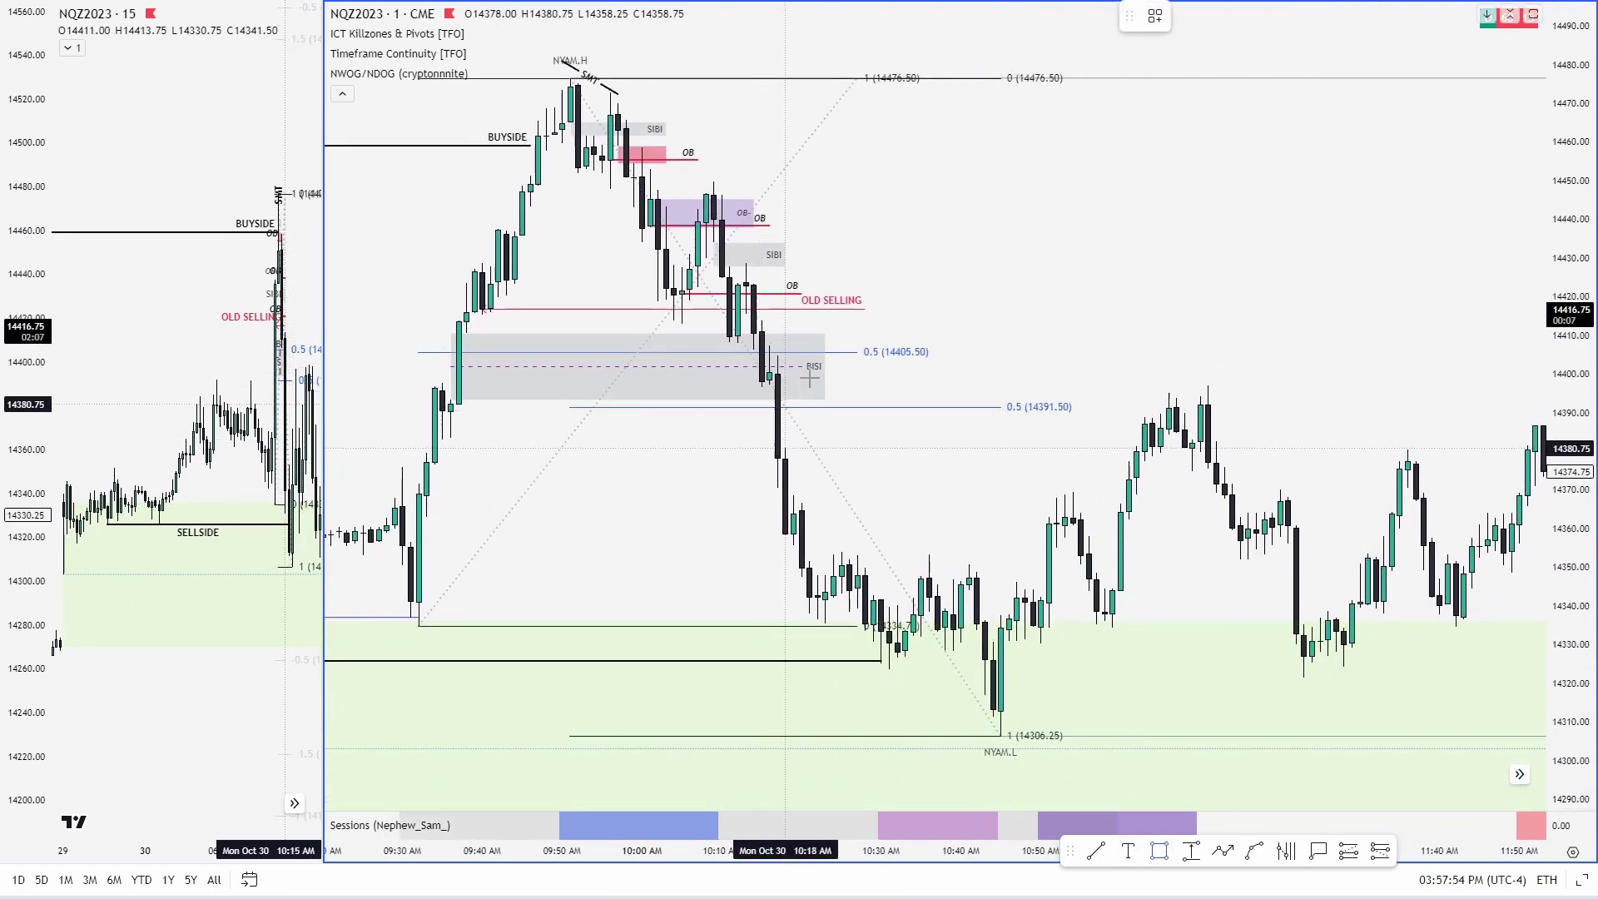
{"action": "left_click_drag", "start_coordinate": [825, 366], "coordinate": [1240, 366]}
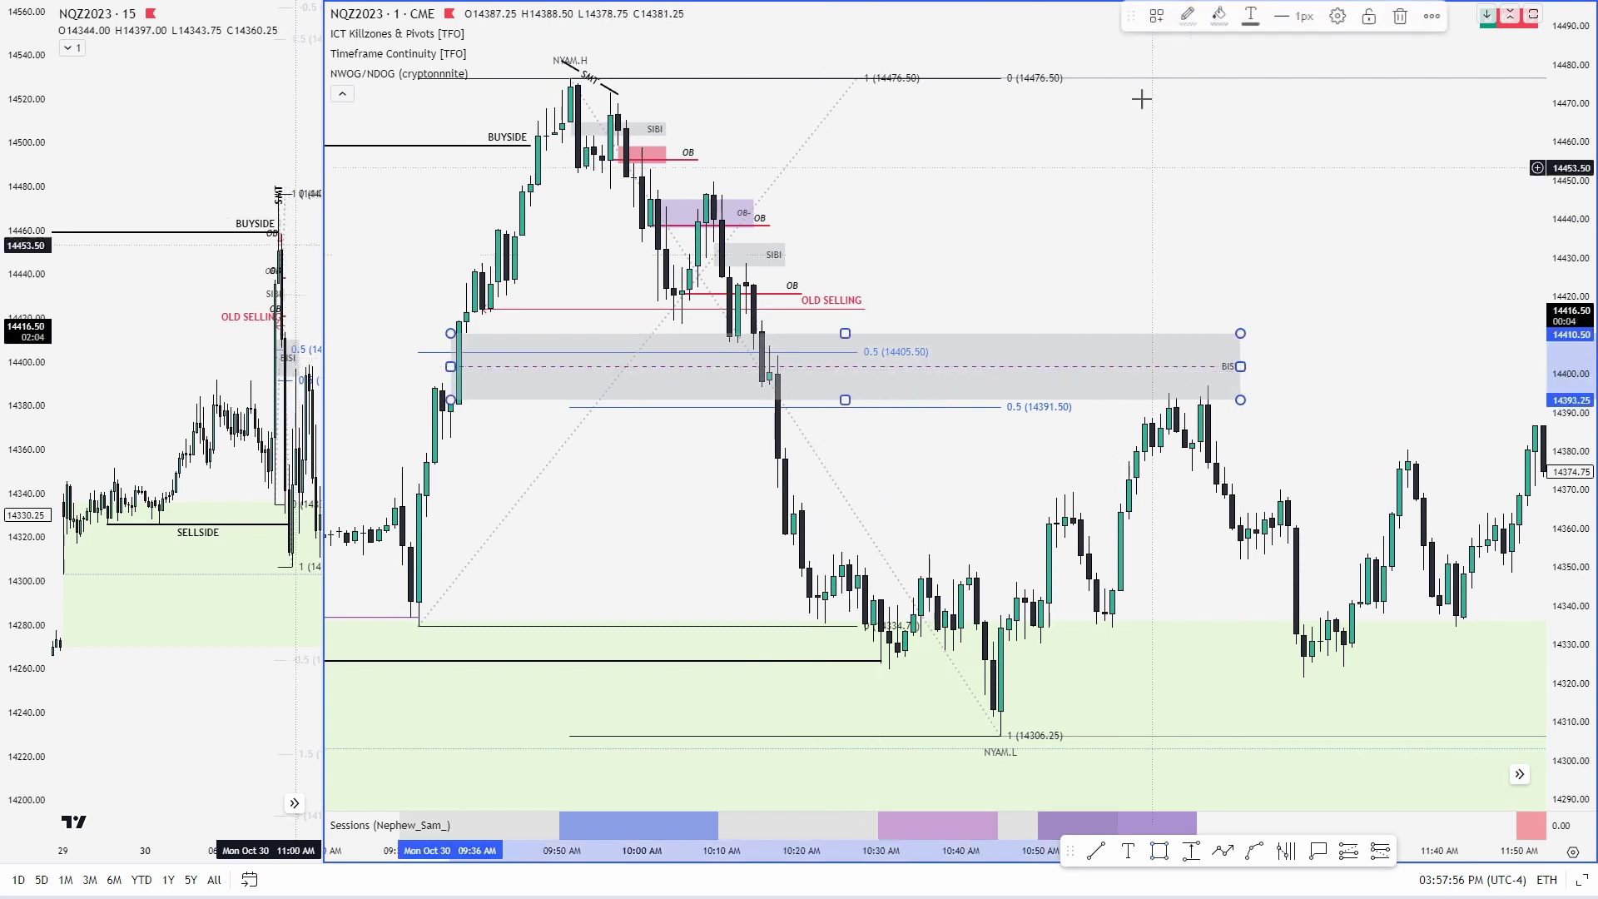
{"action": "left_click", "coordinate": [1155, 16]}
{"action": "left_click", "coordinate": [1182, 249]}
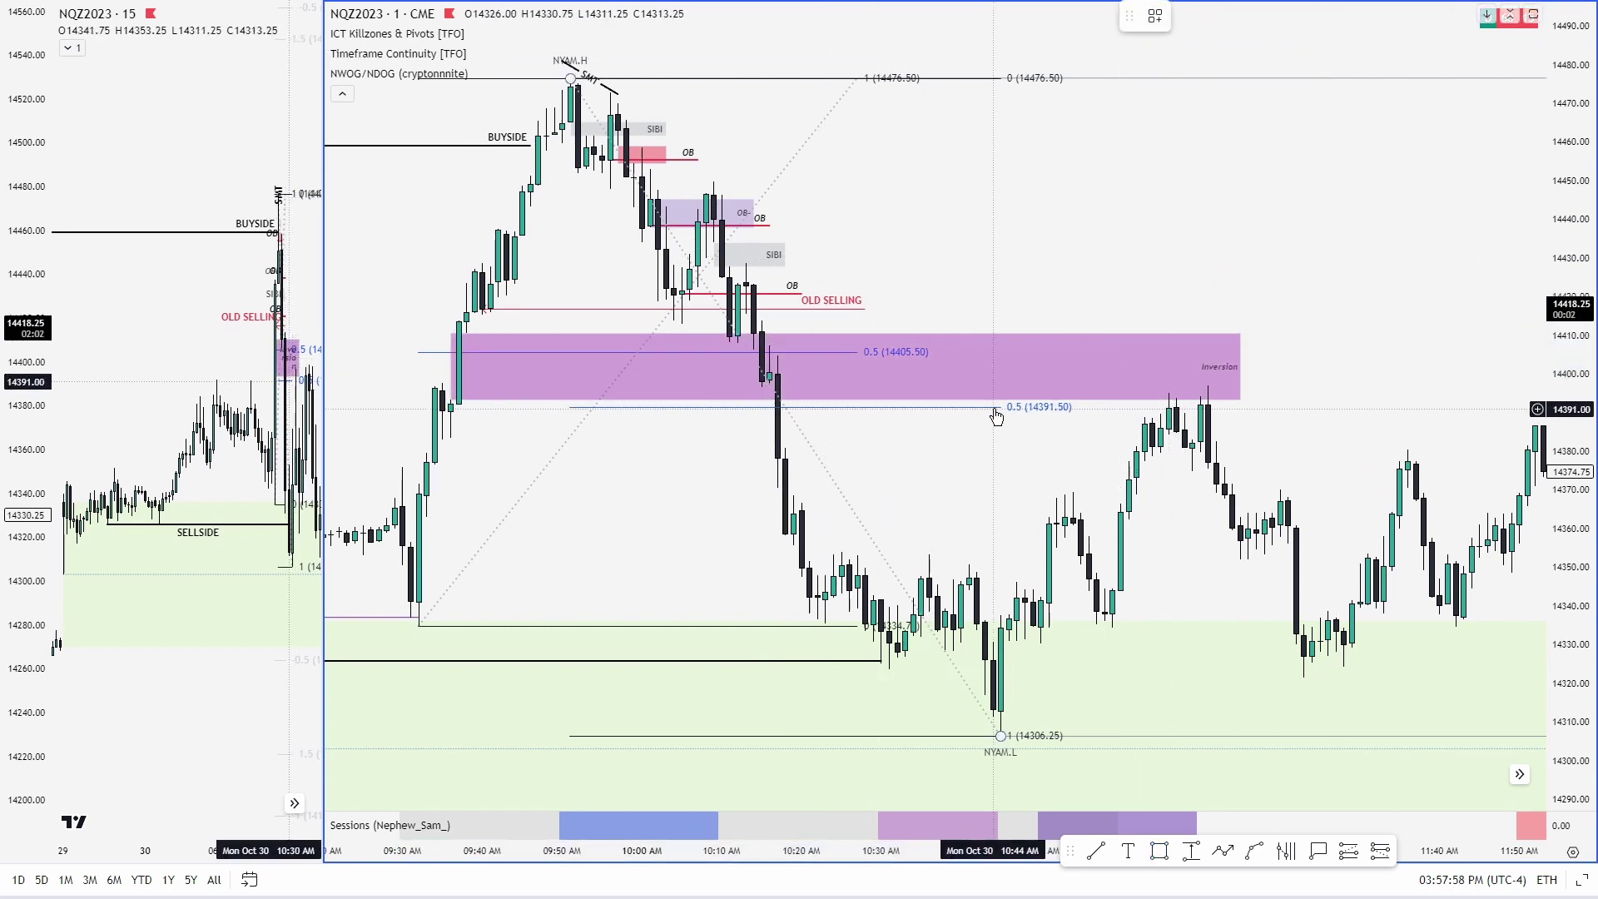
{"action": "left_click_drag", "start_coordinate": [1286, 369], "coordinate": [1401, 393]}
{"action": "left_click_drag", "start_coordinate": [1090, 279], "coordinate": [1409, 283]}
{"action": "scroll", "coordinate": [1409, 282], "scroll_direction": "down", "scroll_amount": 1}
{"action": "scroll", "coordinate": [1409, 282], "scroll_direction": "up", "scroll_amount": 3}
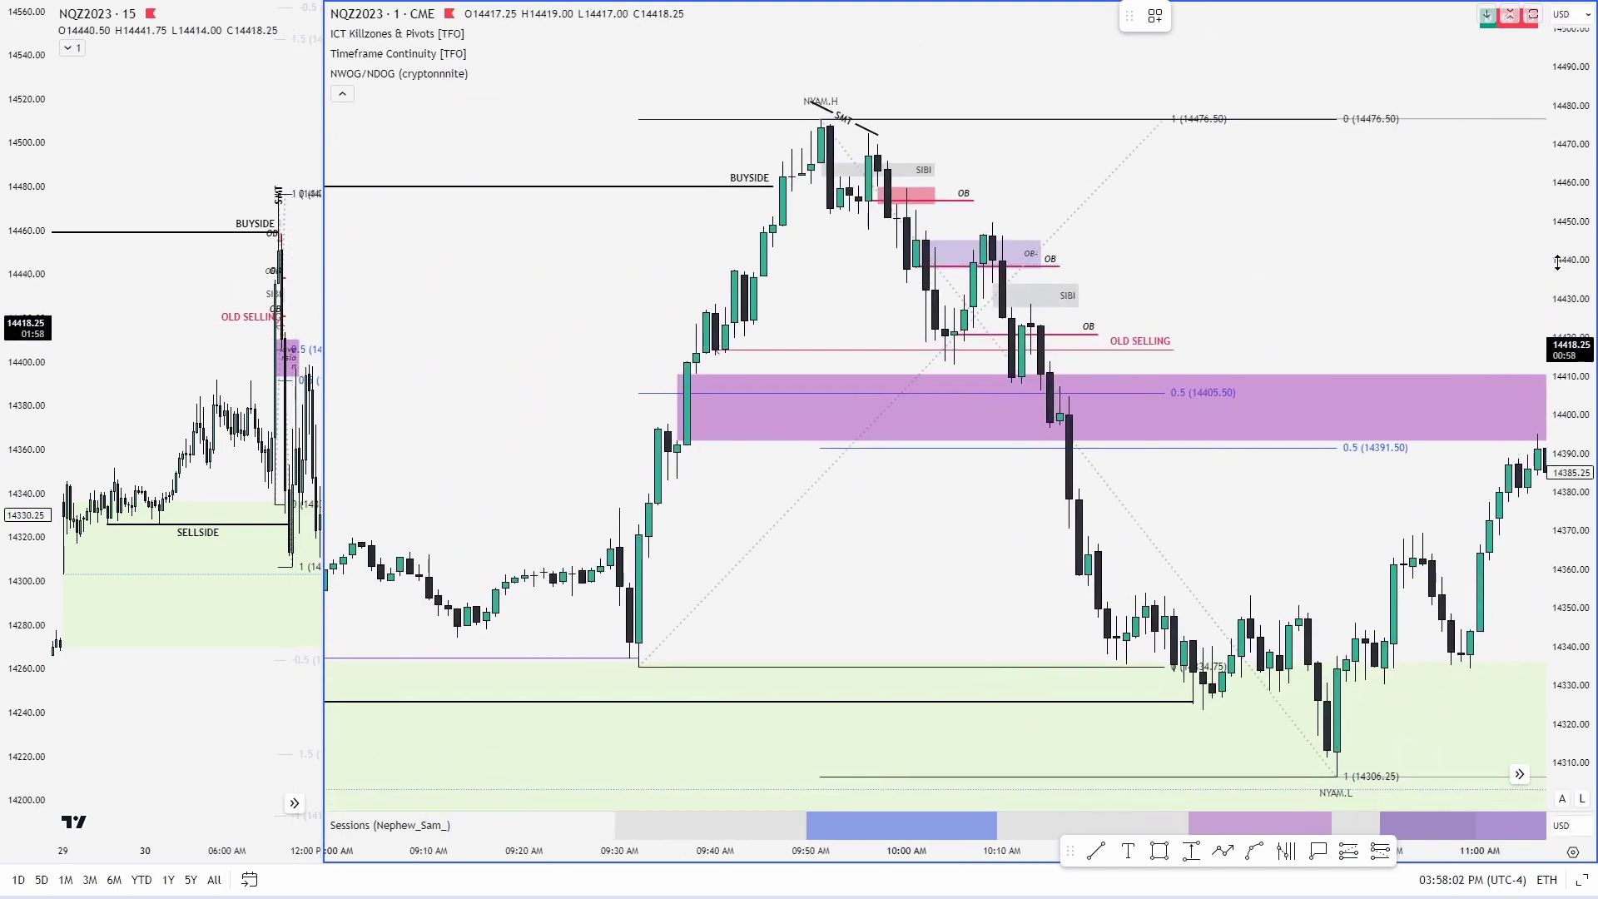
{"action": "left_click_drag", "start_coordinate": [1559, 282], "coordinate": [1559, 366]}
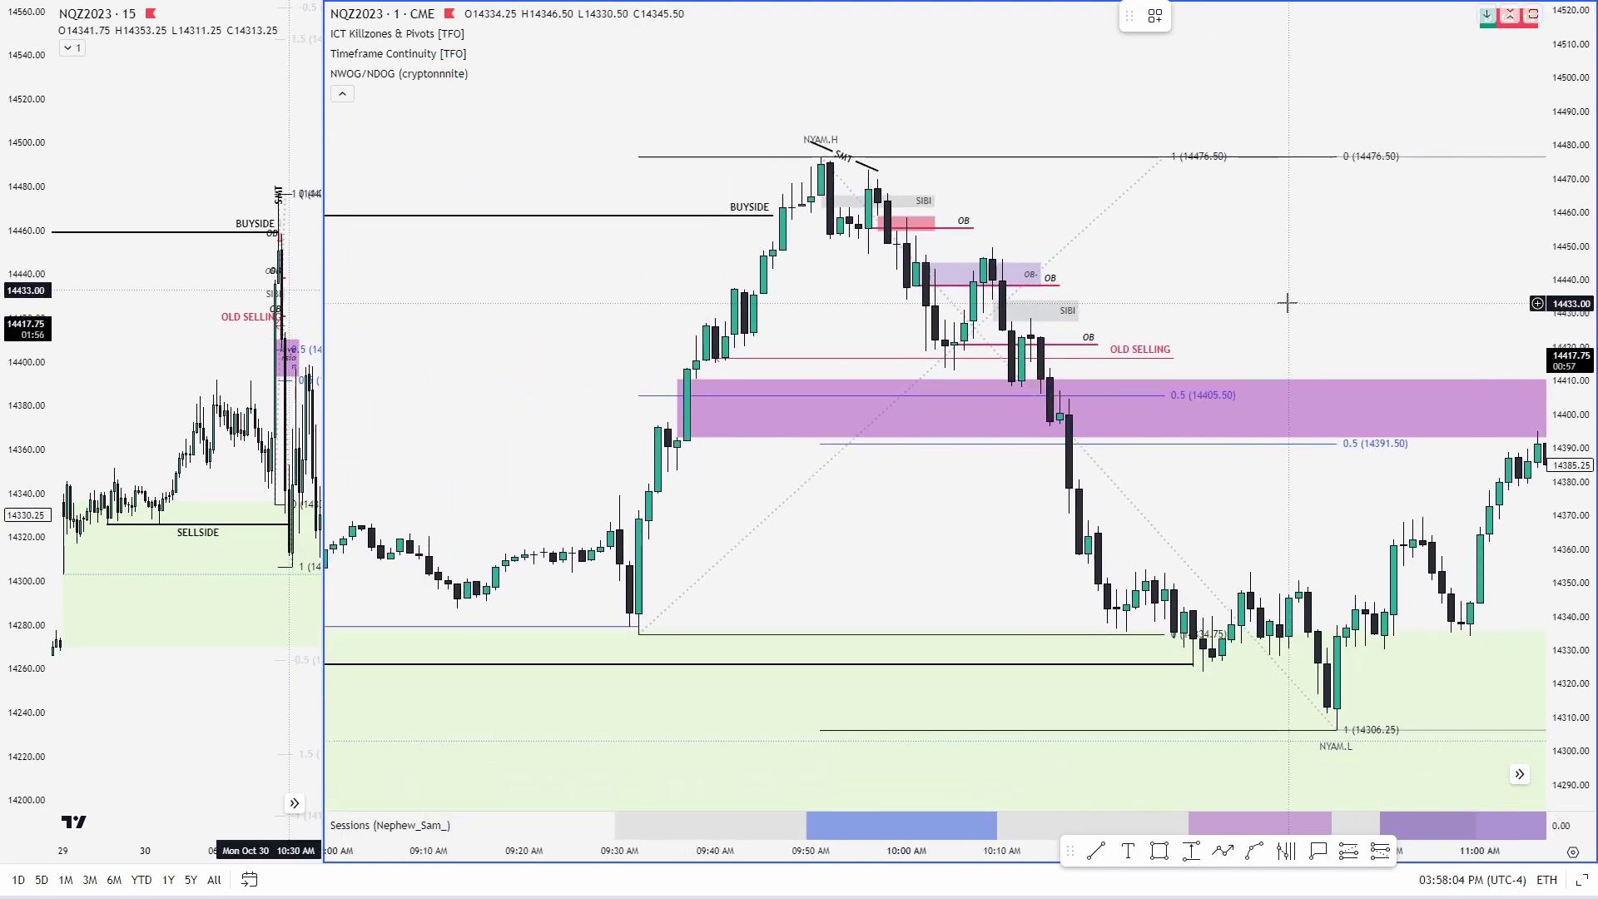
{"action": "left_click", "coordinate": [1015, 303]}
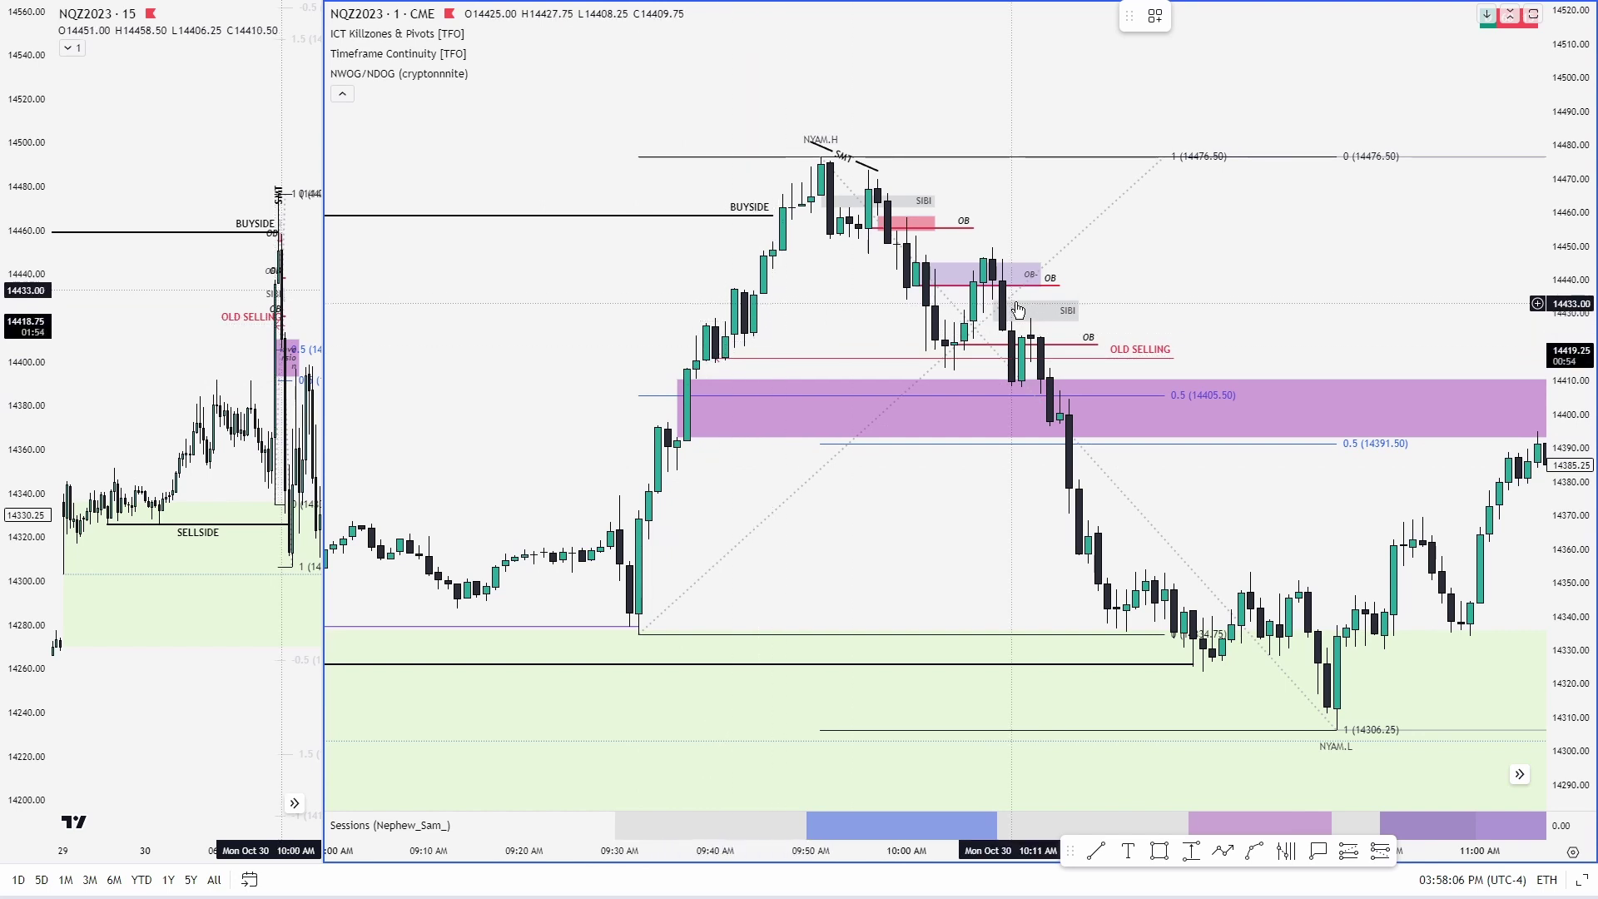
{"action": "left_click", "coordinate": [1016, 475]}
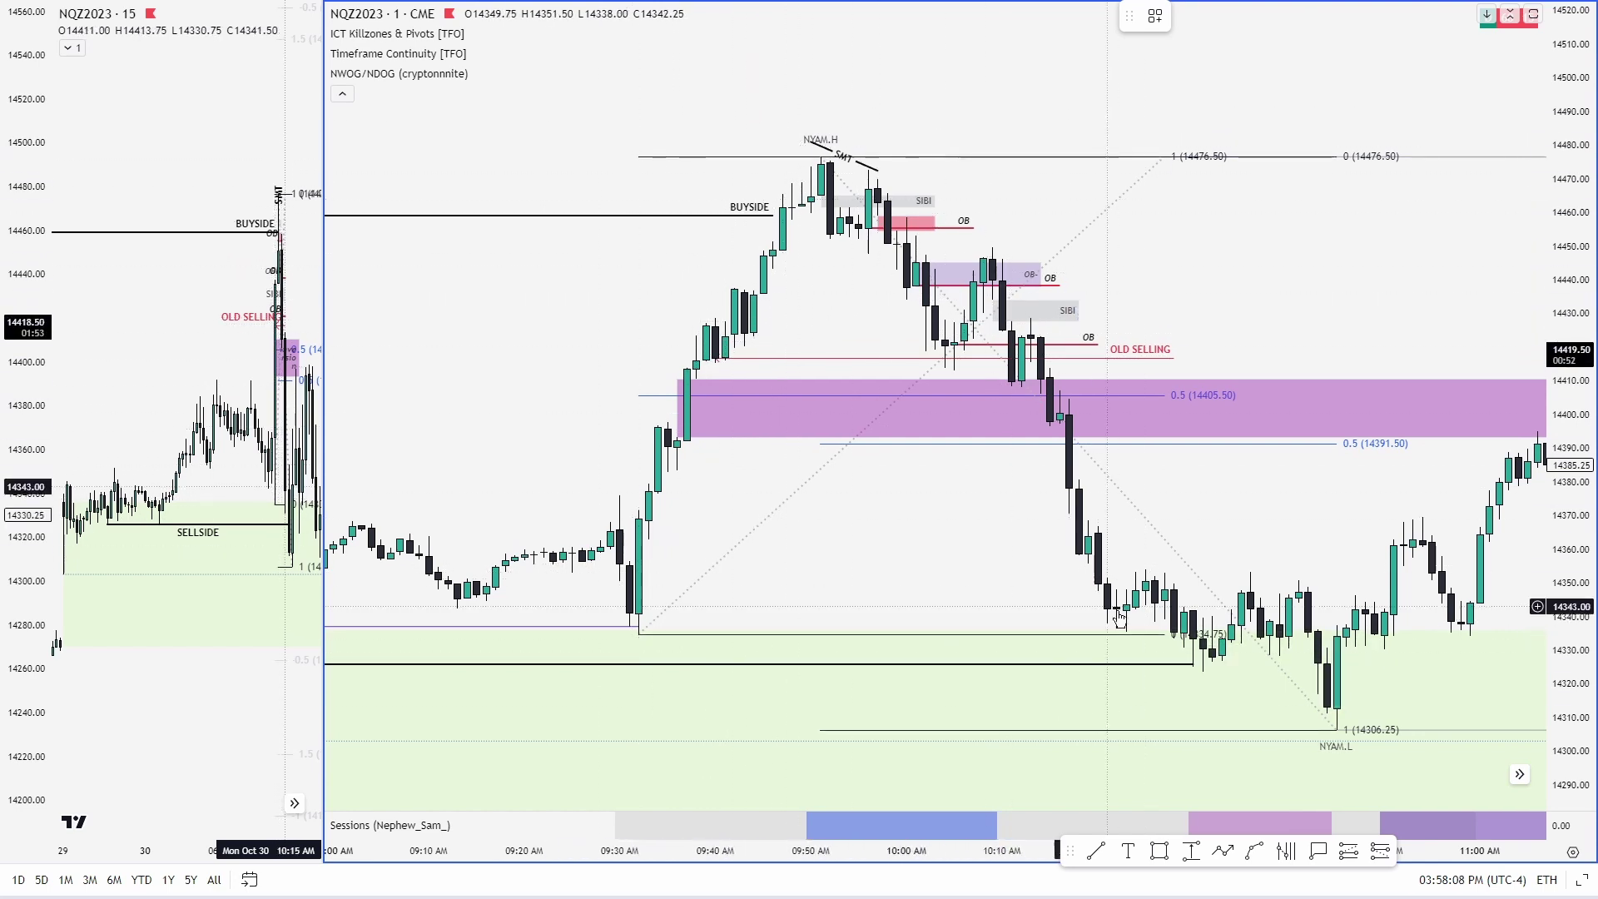
{"action": "left_click_drag", "start_coordinate": [1574, 374], "coordinate": [1575, 337]}
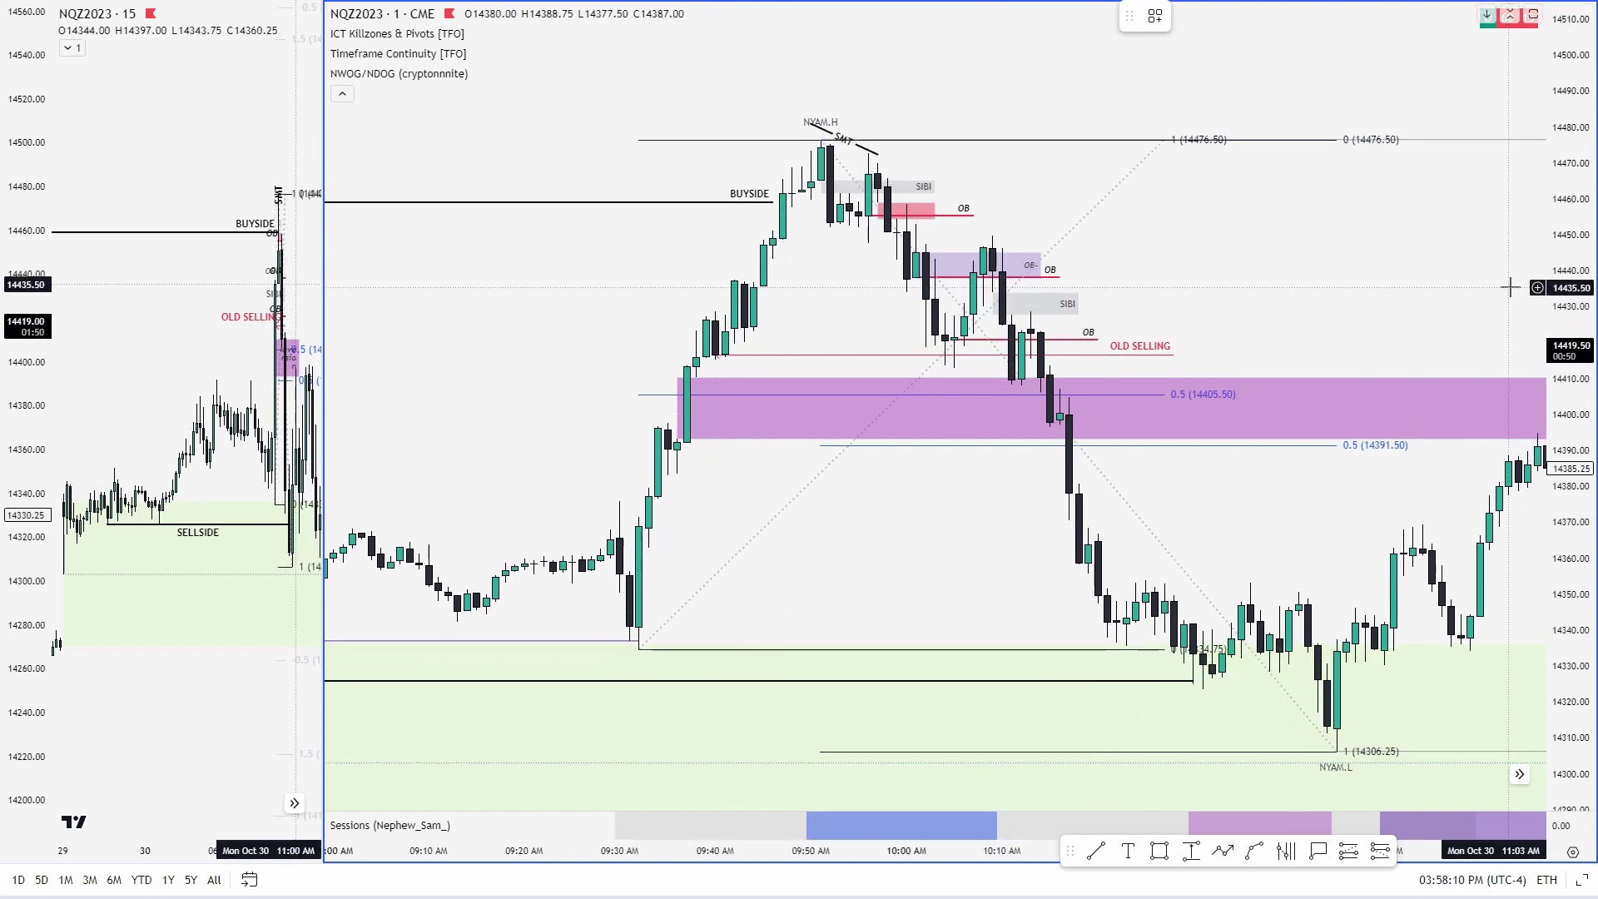